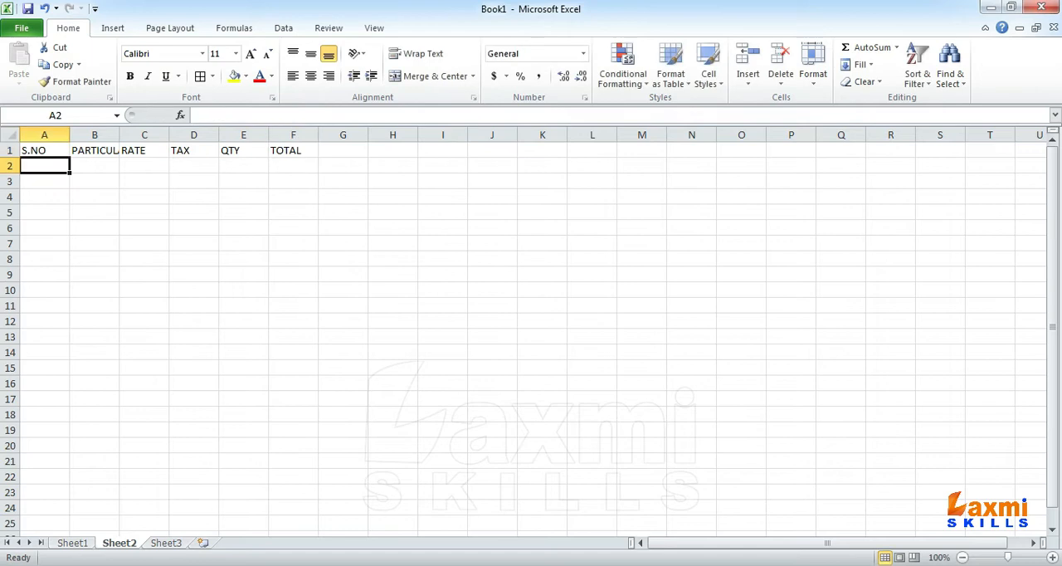
Step: Widen column B until the PARTICULARS heading fits with room to spare, and narrow column A around S.NO
left_click_drag(119, 135, 216, 142)
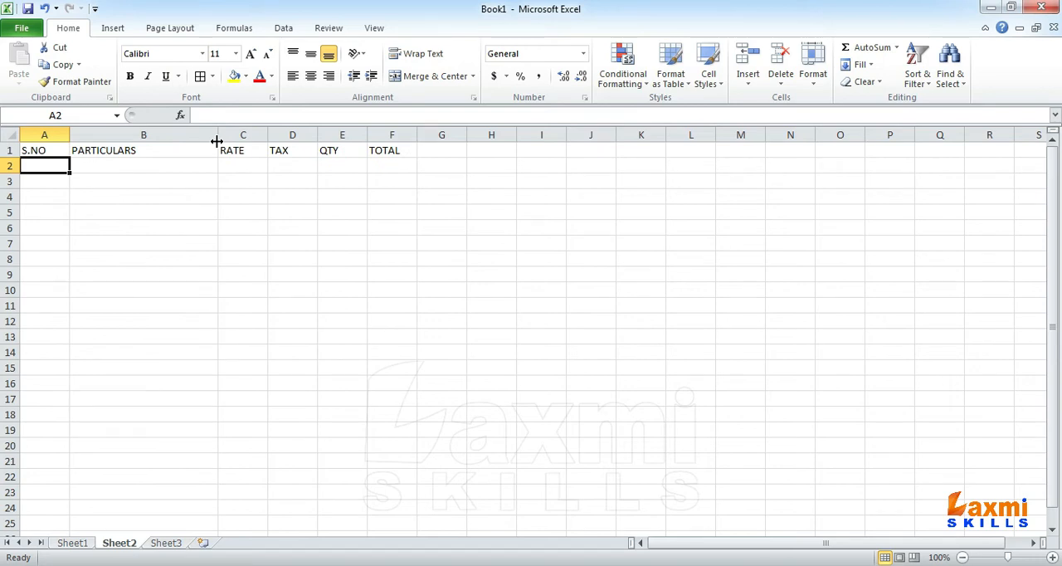
left_click_drag(68, 134, 52, 135)
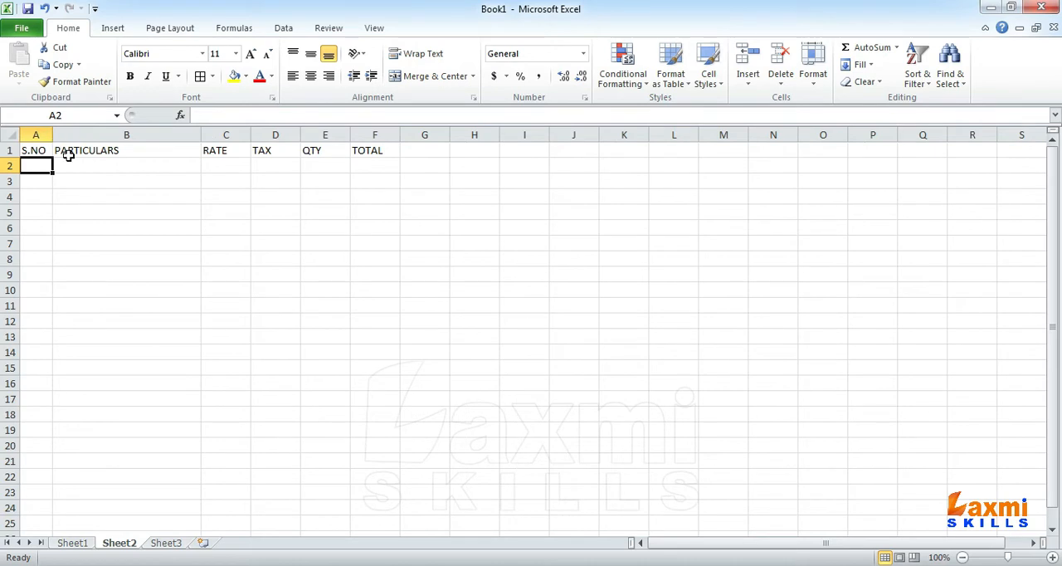
Step: Centre the headings in row 1 horizontally
left_click(10, 150)
left_click(293, 75)
left_click(310, 75)
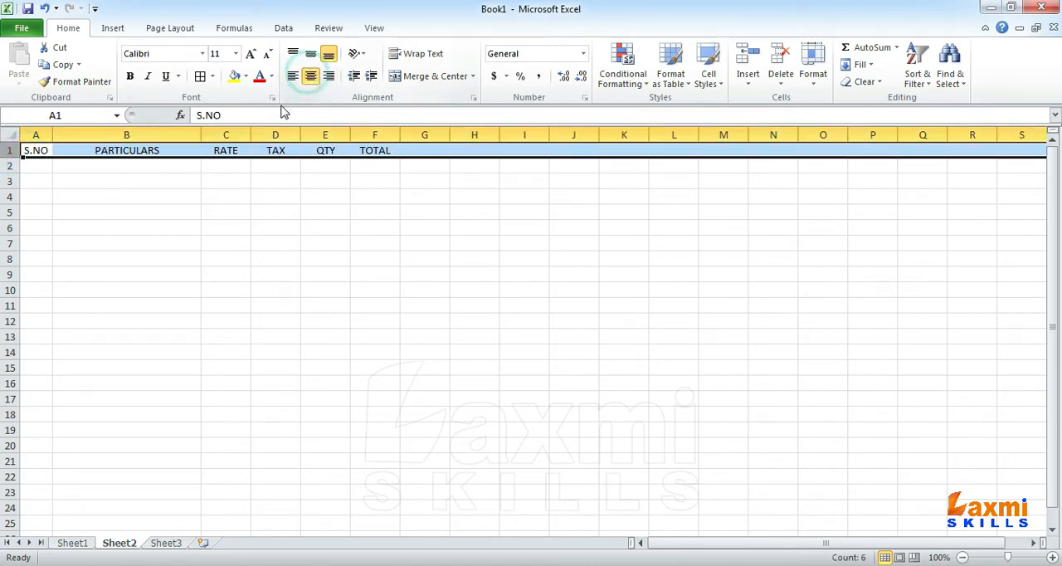
left_click(181, 169)
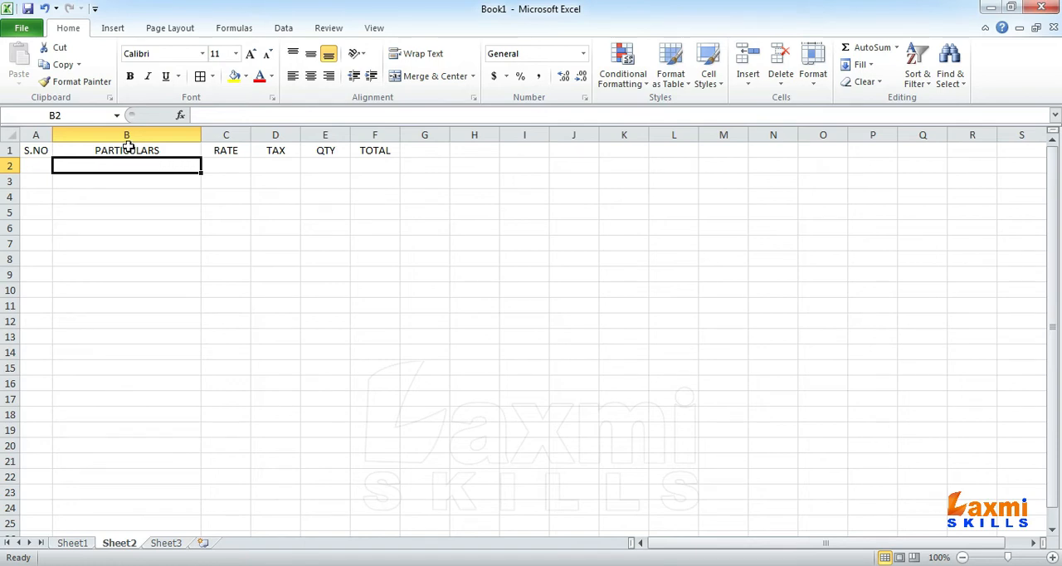
Step: Increase the height of row 1 and apply all borders to the range A1:F11
left_click_drag(36, 150, 374, 303)
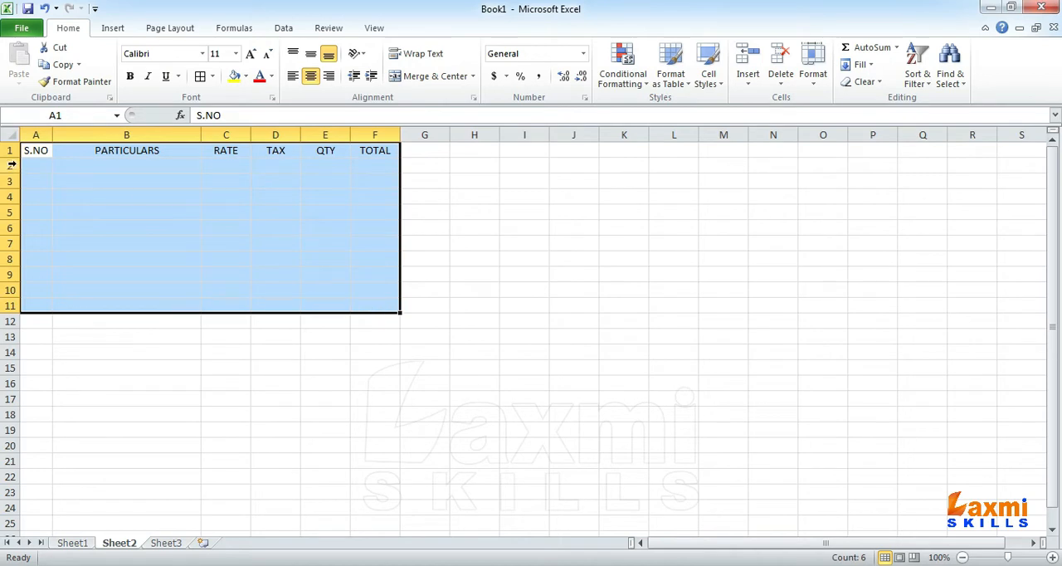
left_click_drag(11, 158, 11, 166)
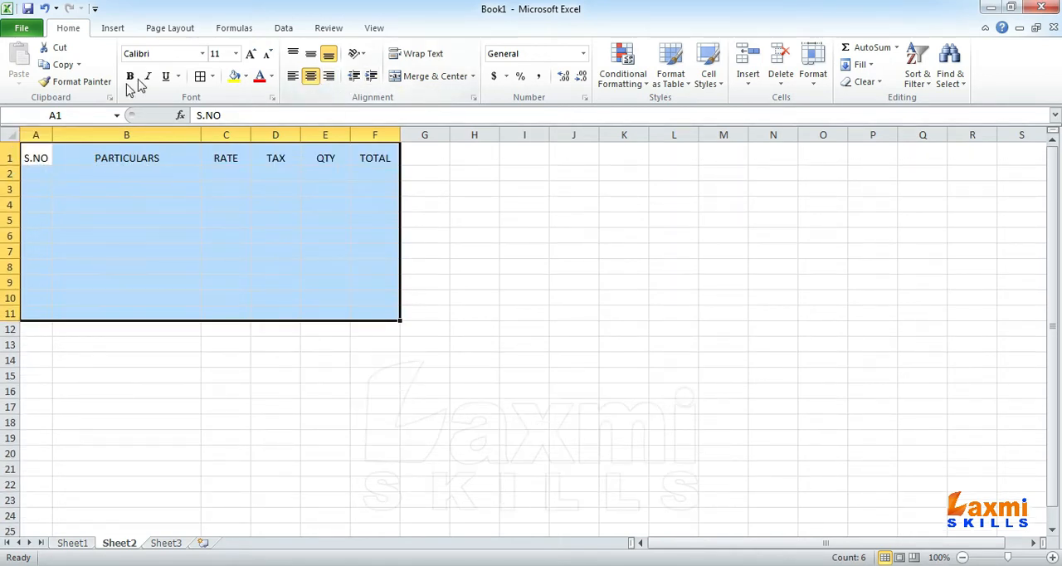
left_click(200, 76)
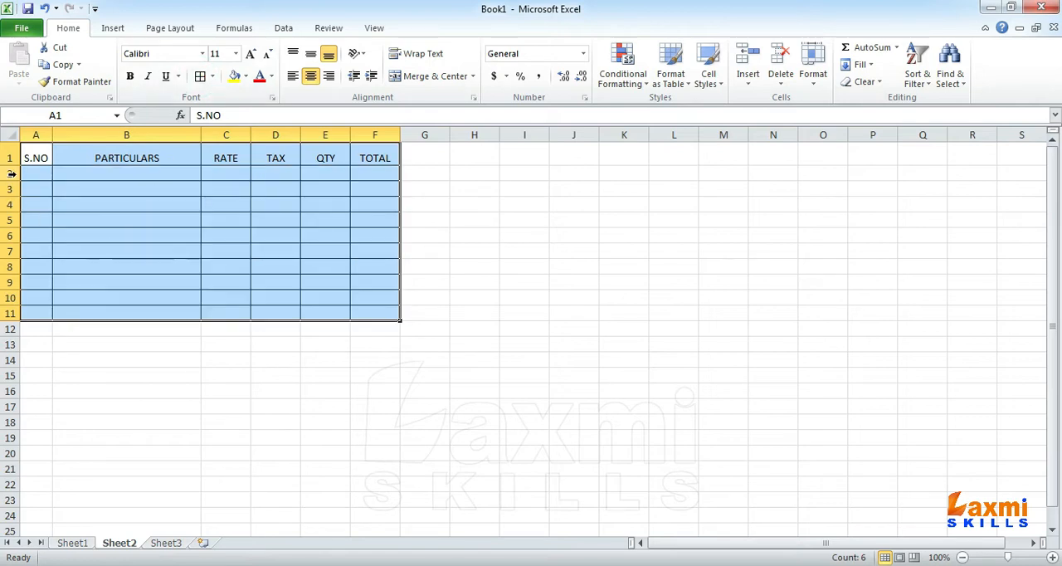
Step: Make rows 1 to 11 taller with a uniform height and middle-align their contents vertically
left_click_drag(11, 160, 11, 312)
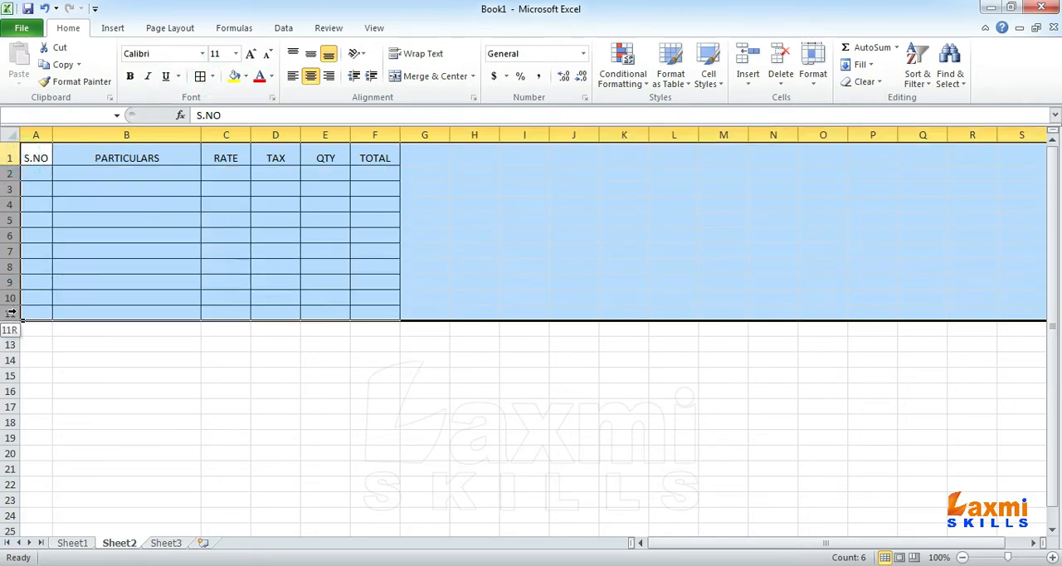
left_click_drag(14, 165, 18, 168)
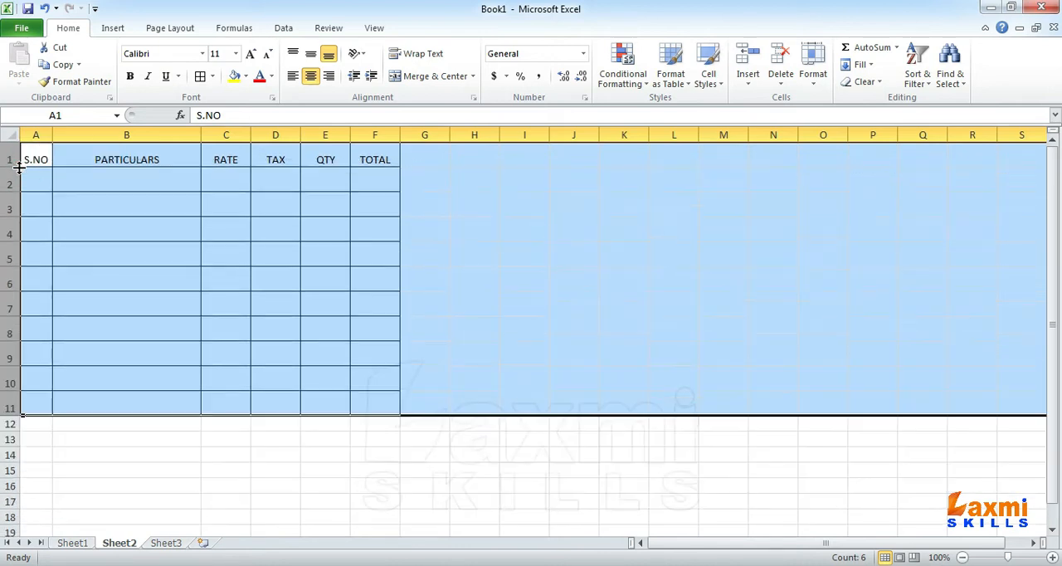
left_click(311, 54)
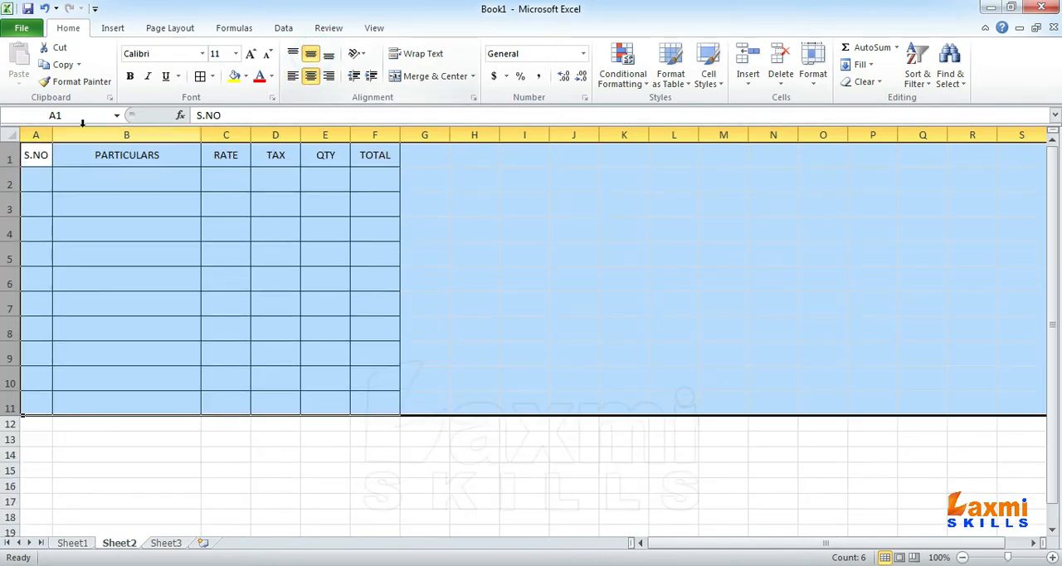
Step: Centre the contents of the whole S.NO column horizontally
left_click(35, 135)
left_click(312, 75)
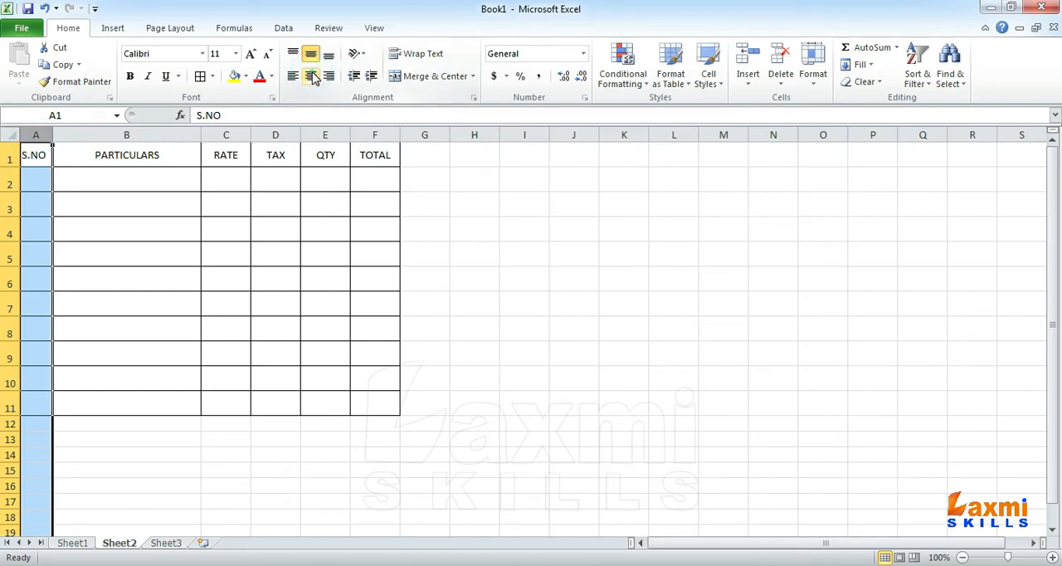
left_click(324, 134)
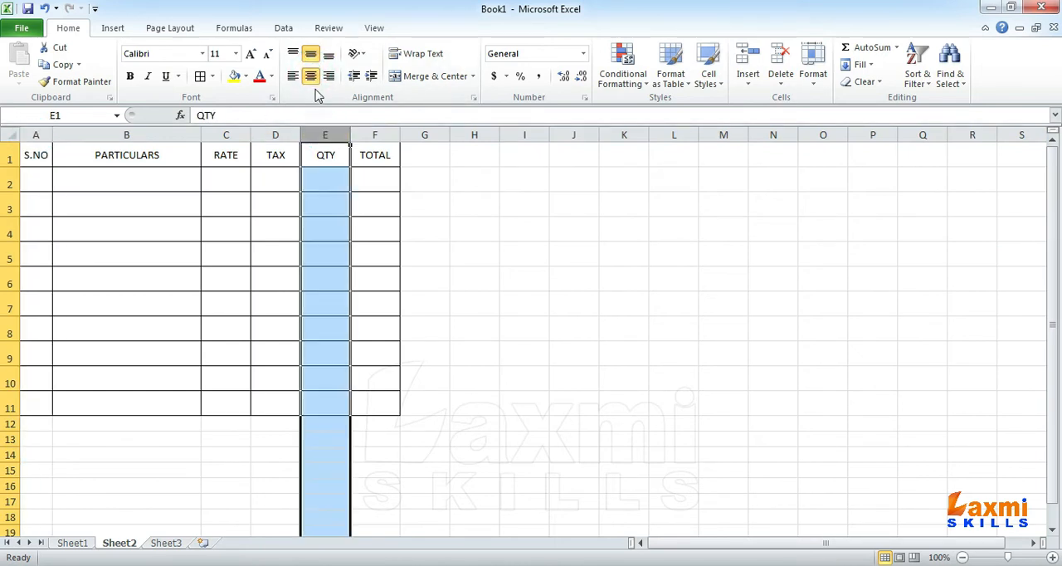
left_click(268, 184)
left_click_drag(267, 184, 265, 355)
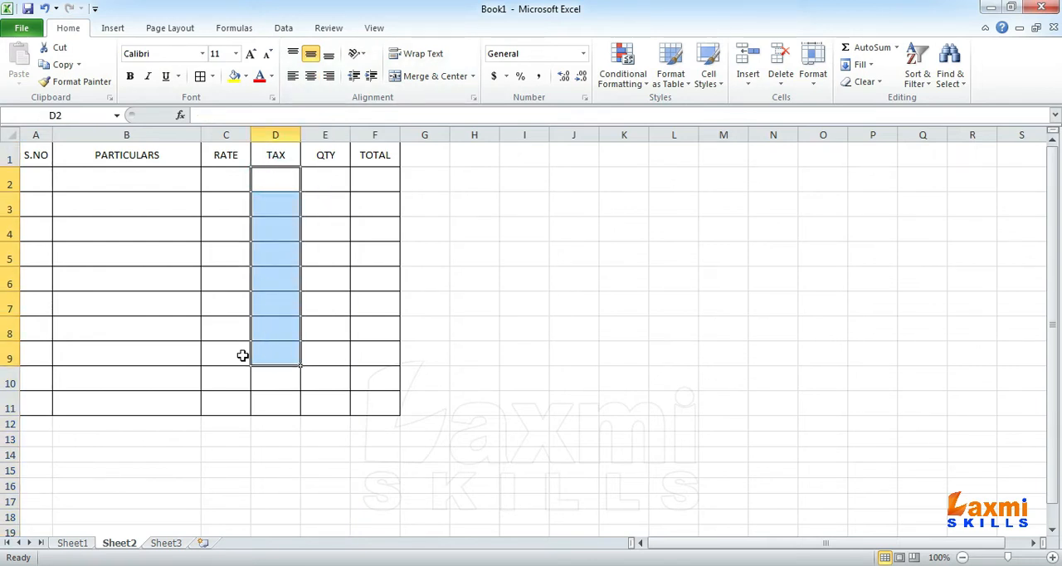
Step: Extend the bordered table by one row by applying all borders to A12:F12
left_click_drag(14, 431, 369, 432)
key("alt+h")
key("b")
key("a")
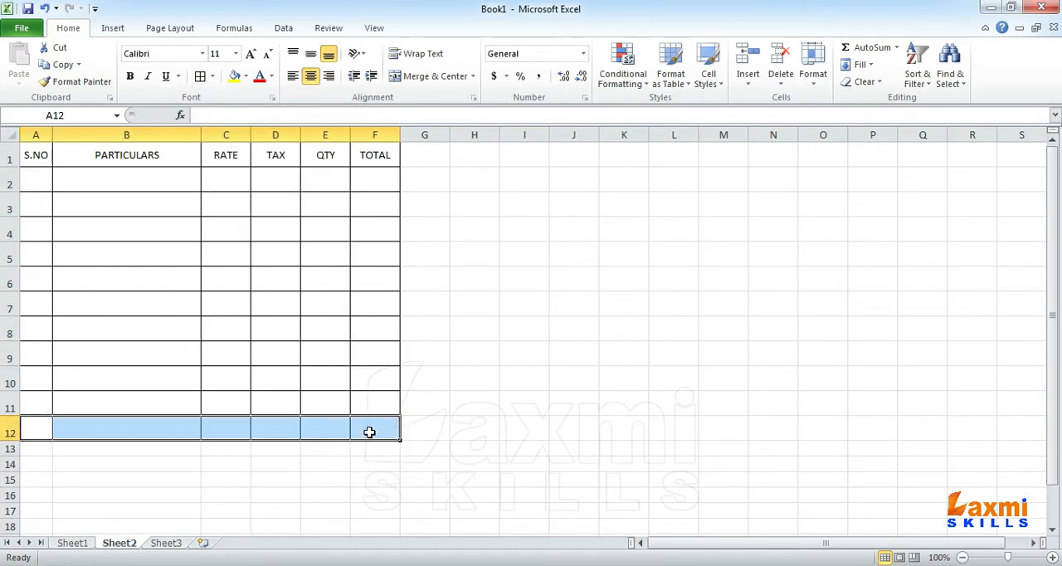
left_click(369, 432)
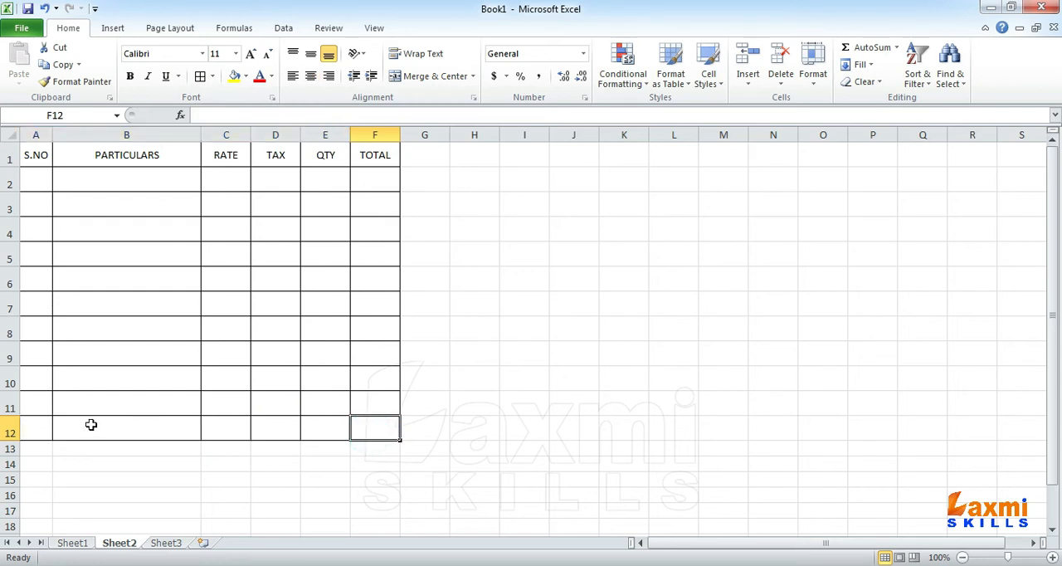
left_click_drag(42, 424, 378, 432)
left_click_drag(328, 172, 332, 425)
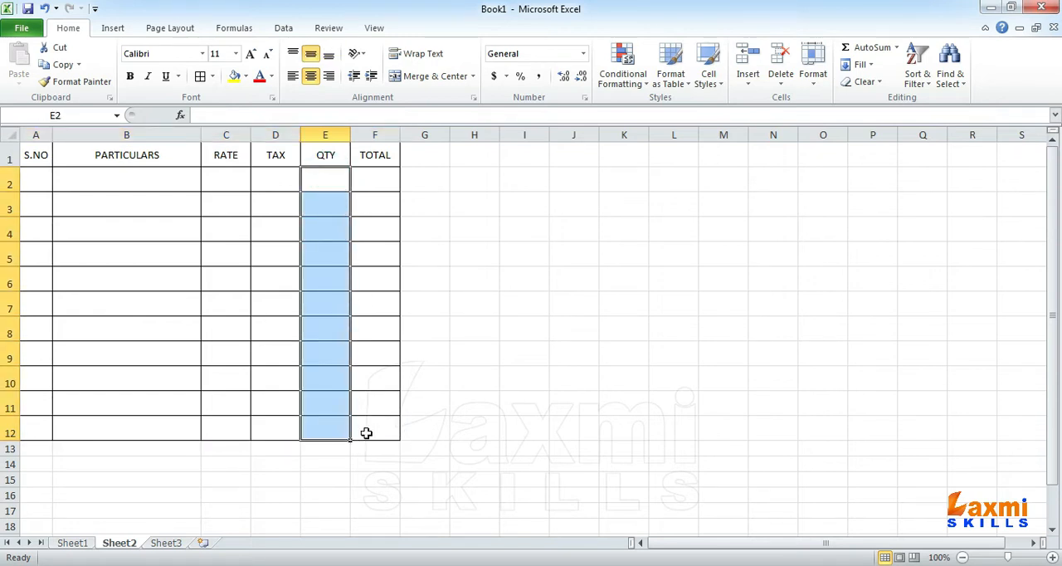
Step: Format the TAX cells D2:D11 as Percentage
left_click_drag(276, 179, 273, 407)
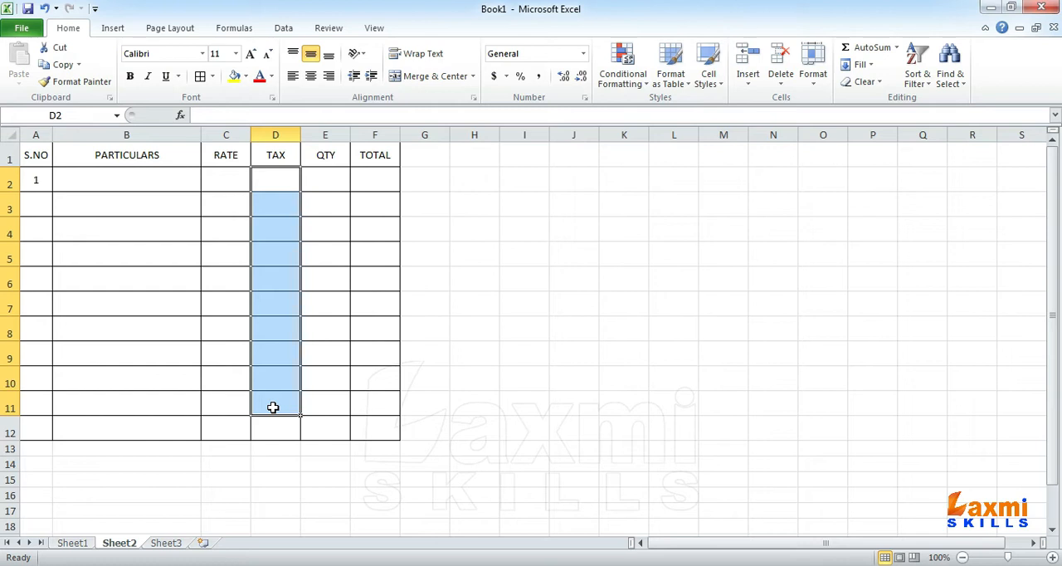
left_click_drag(280, 180, 275, 405)
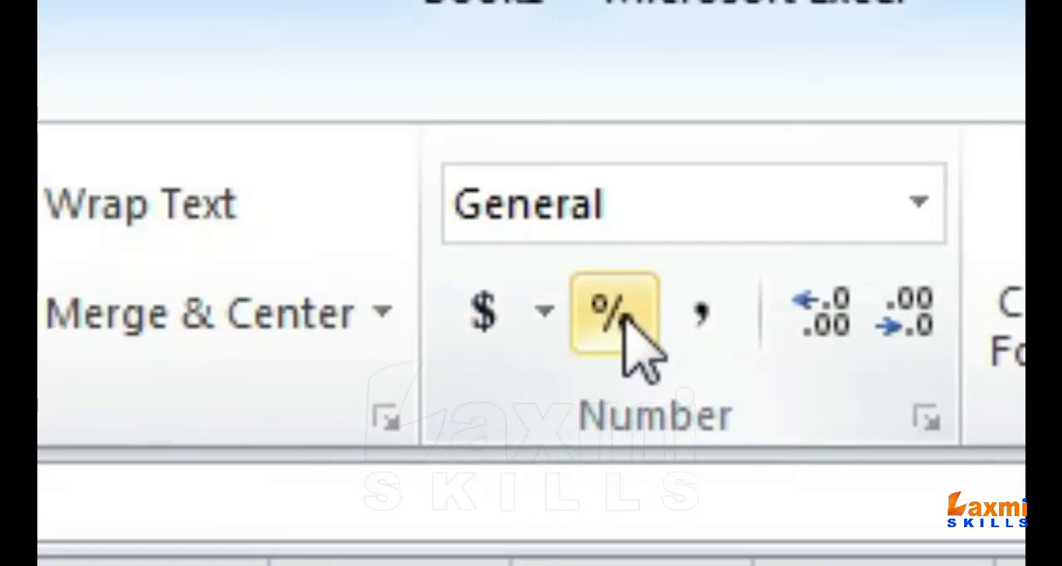
left_click(618, 320)
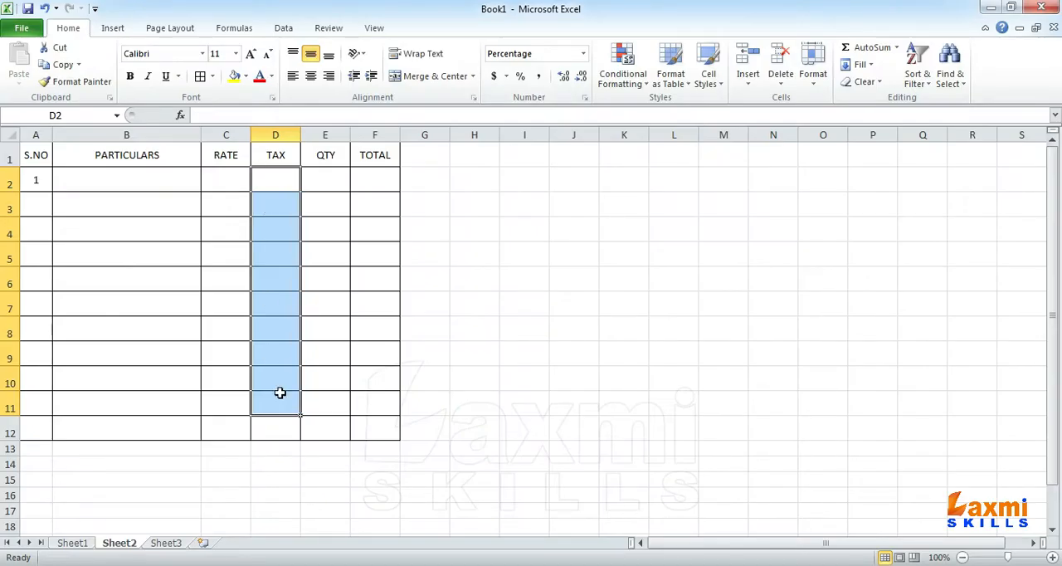
left_click(365, 424)
left_click_drag(147, 181, 156, 400)
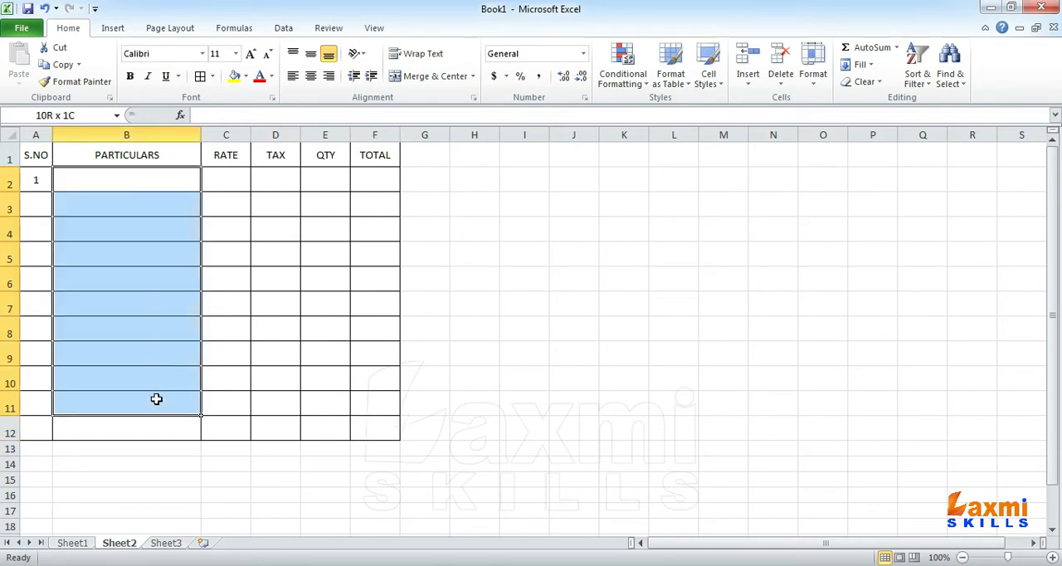
left_click(171, 183)
left_click_drag(170, 183, 149, 398)
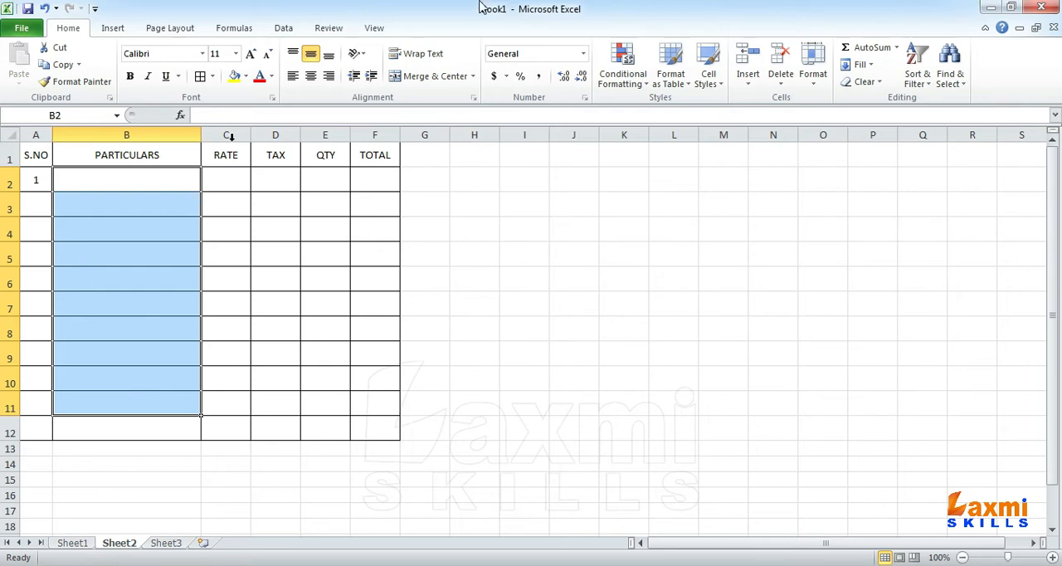
Step: On Sheet3, enter the headings S.NO in A1 and PARTICULARS in B1
left_click(166, 542)
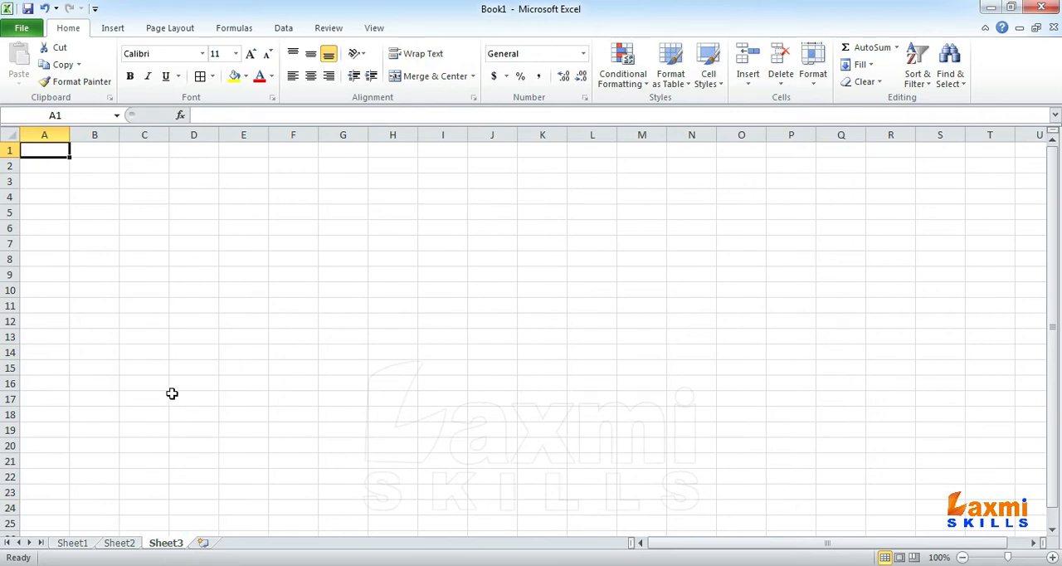
type("S.NO")
key("Tab")
type("N")
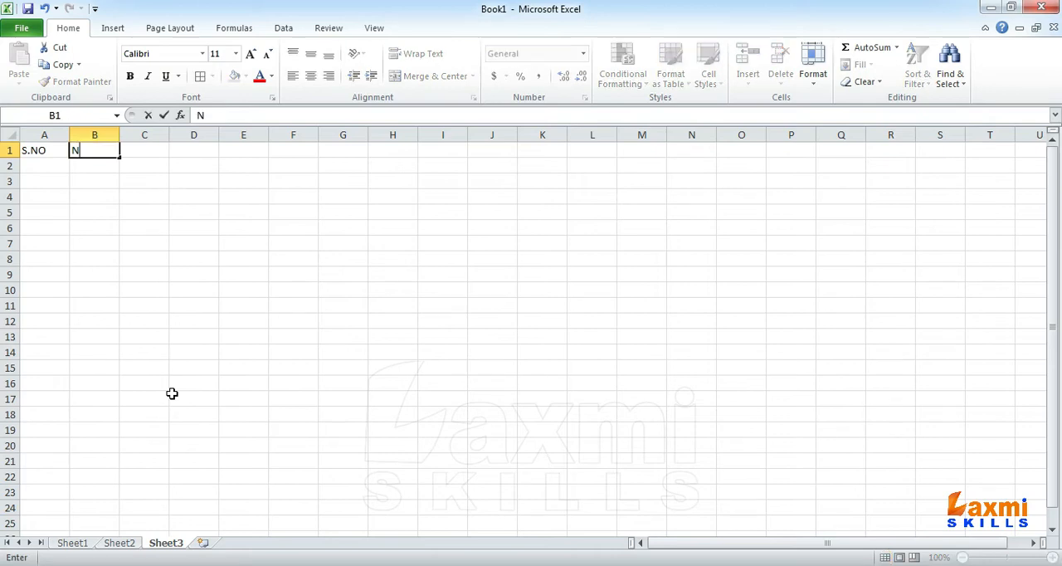
key("BackSpace")
type("PARTICULARS")
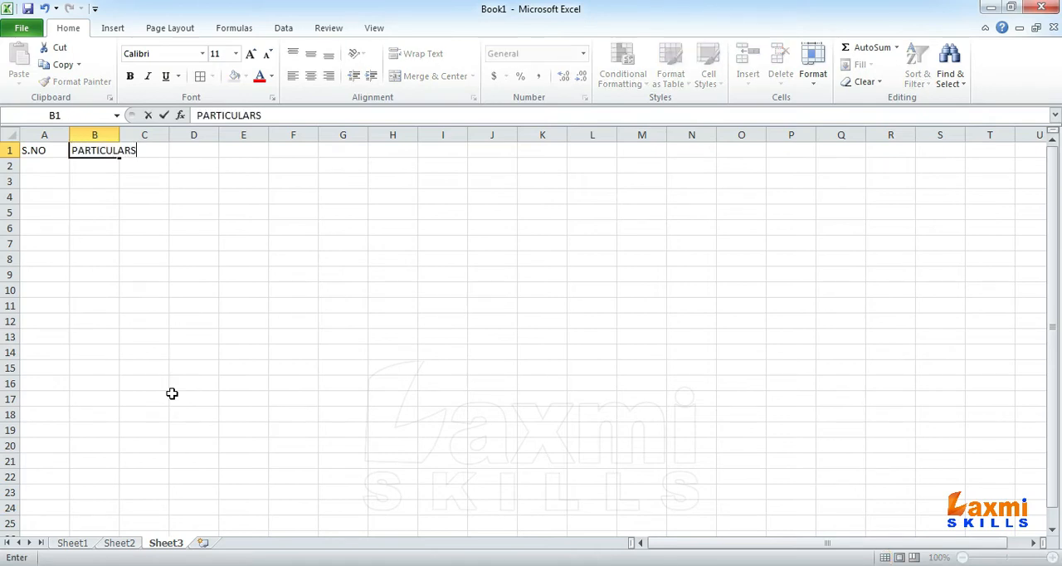
key("Tab")
Step: Widen column B to several times its default width and centre column A horizontally
left_click_drag(120, 135, 320, 147)
left_click(44, 135)
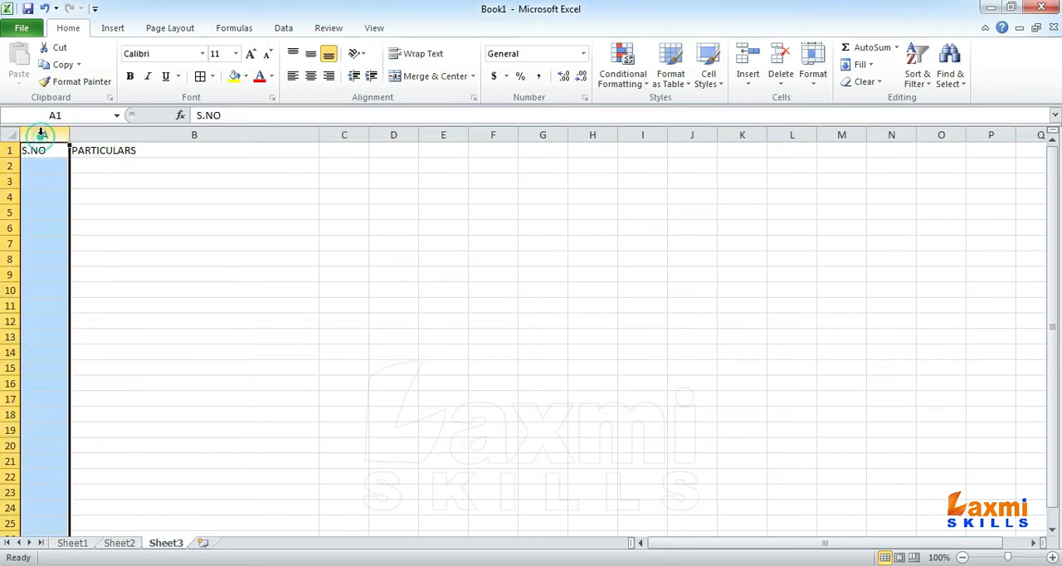
left_click(311, 77)
Step: Enter 1 in A2 and fill the serial numbers down as a series to 15 in A16
left_click(62, 162)
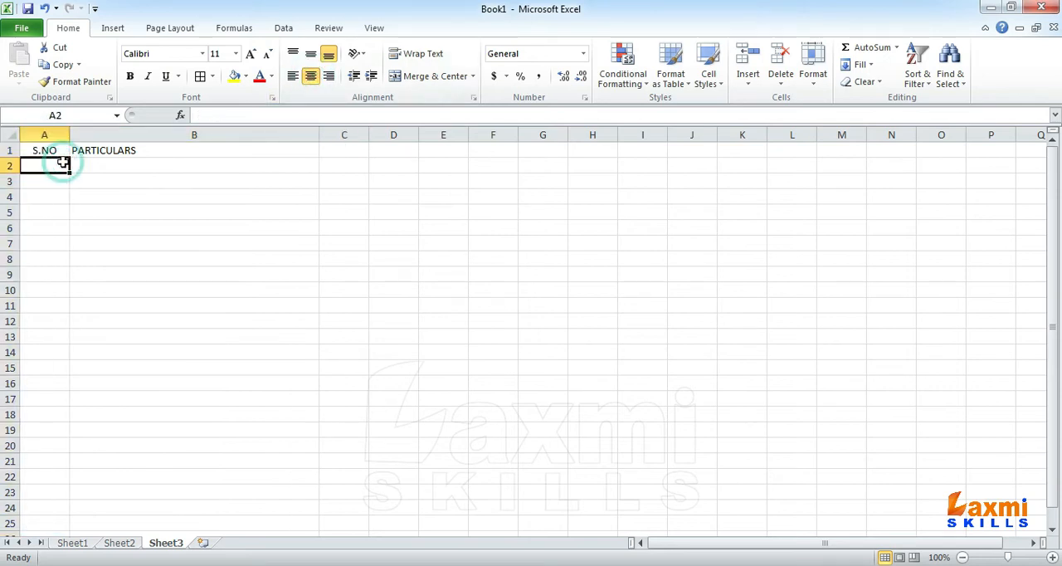
type("1")
key("Return")
left_click(63, 164)
left_click_drag(70, 173, 76, 387)
Step: Enter KEYBAORD DELL as the first item in B2
left_click(174, 168)
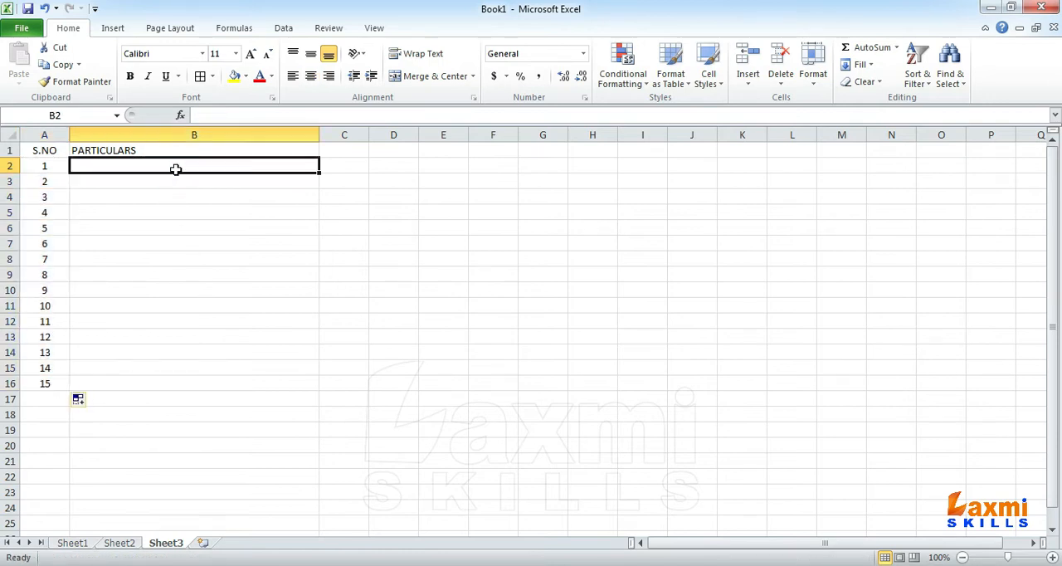
type("KEYB")
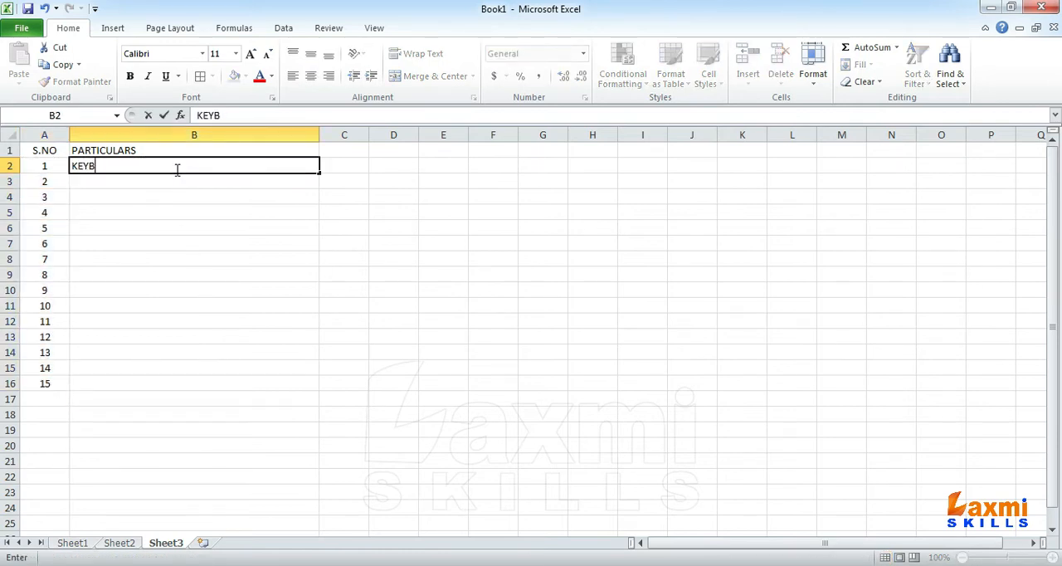
type("AORD DEEL")
key("Return")
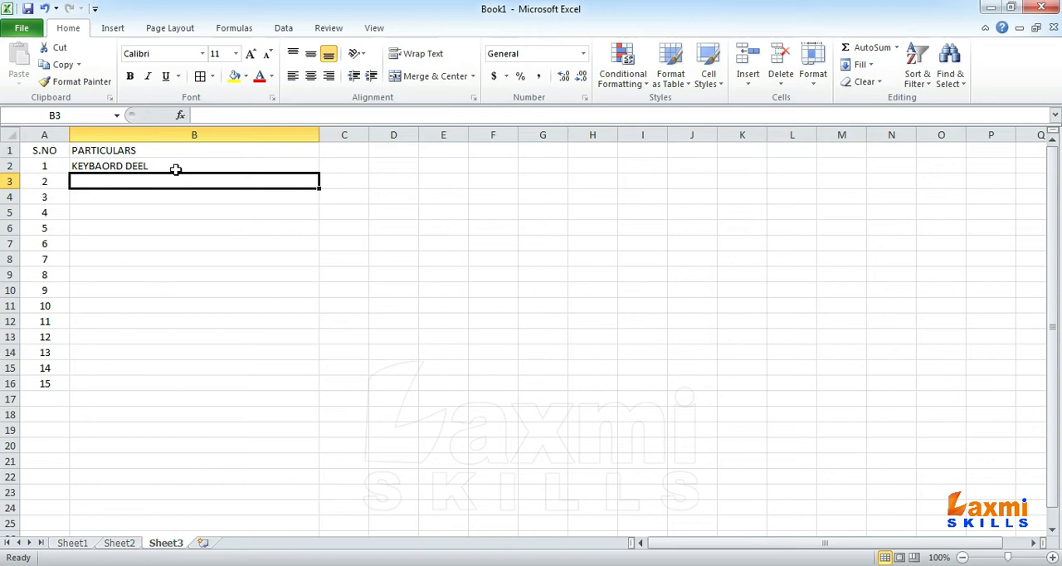
double_click(175, 170)
key("BackSpace")
key("BackSpace")
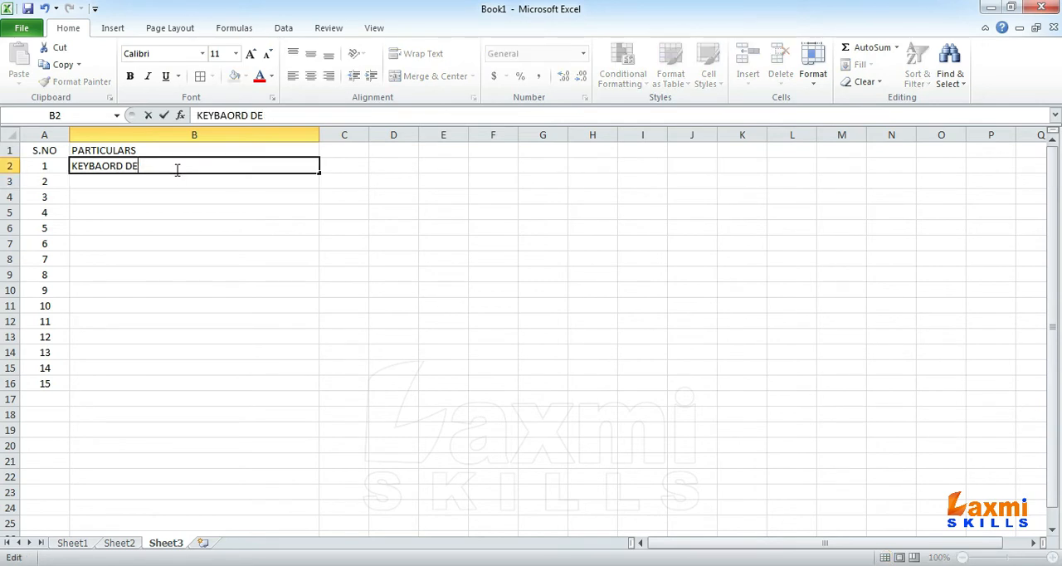
type("LL")
key("Return")
Step: Enter MOUSE USB OPTICAL as the second item in B3
type("M")
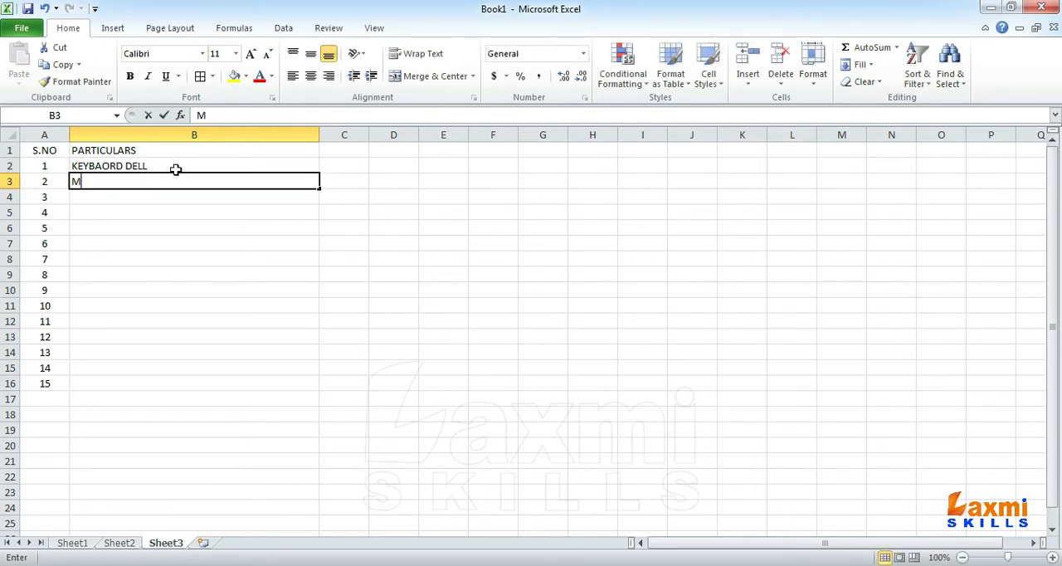
type("OUSE U")
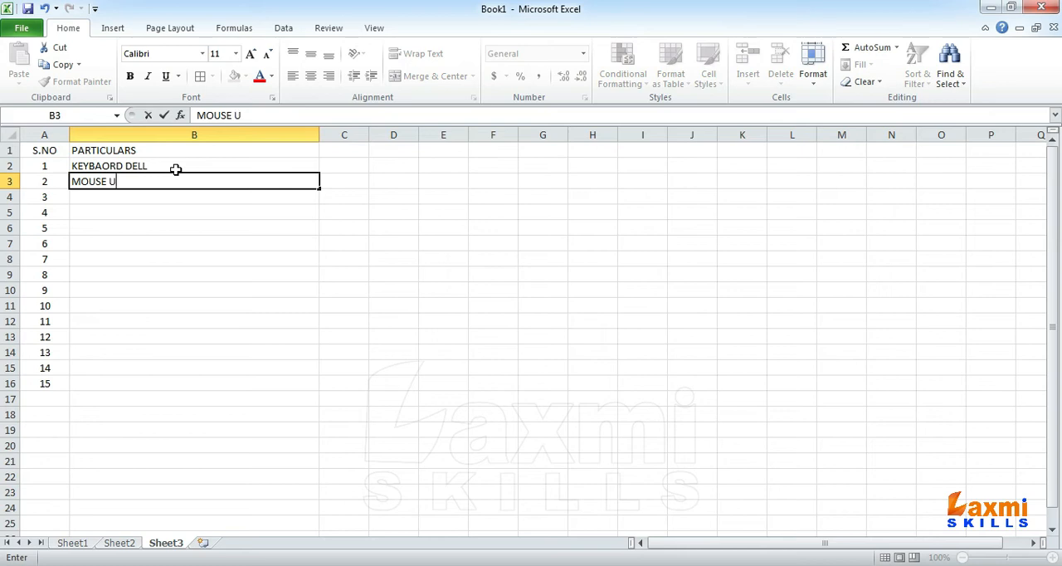
type("SB OPTICAL")
key("Return")
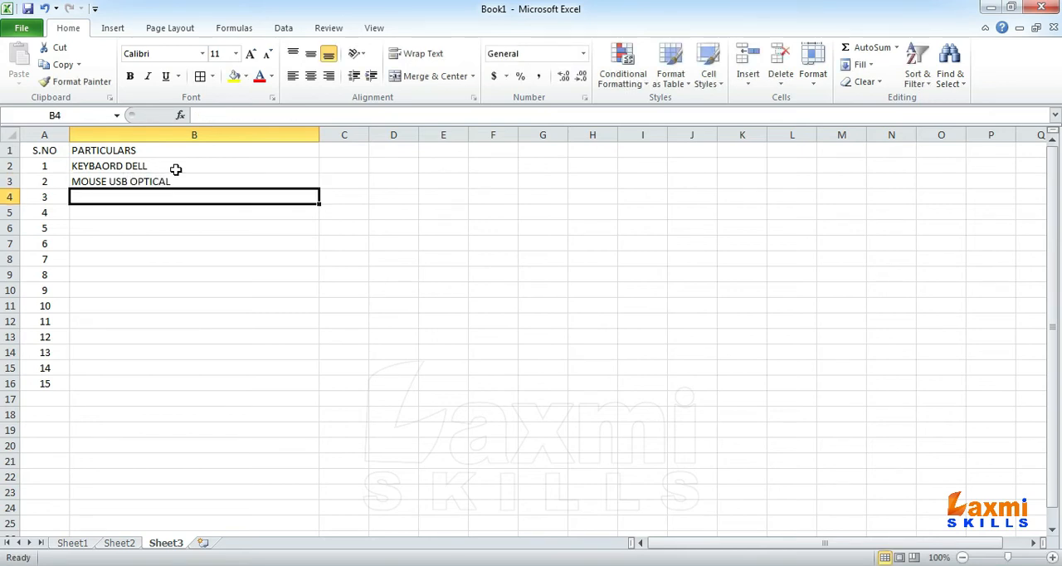
Step: Enter NETWORK CABLE 1 MTR as the third item in B4
type("NET")
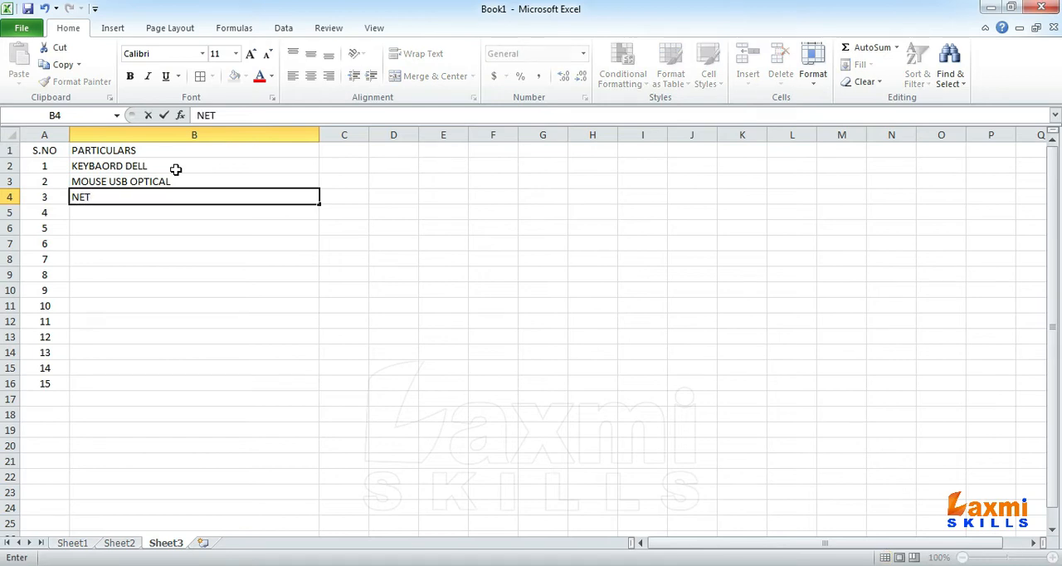
type("WORK CA")
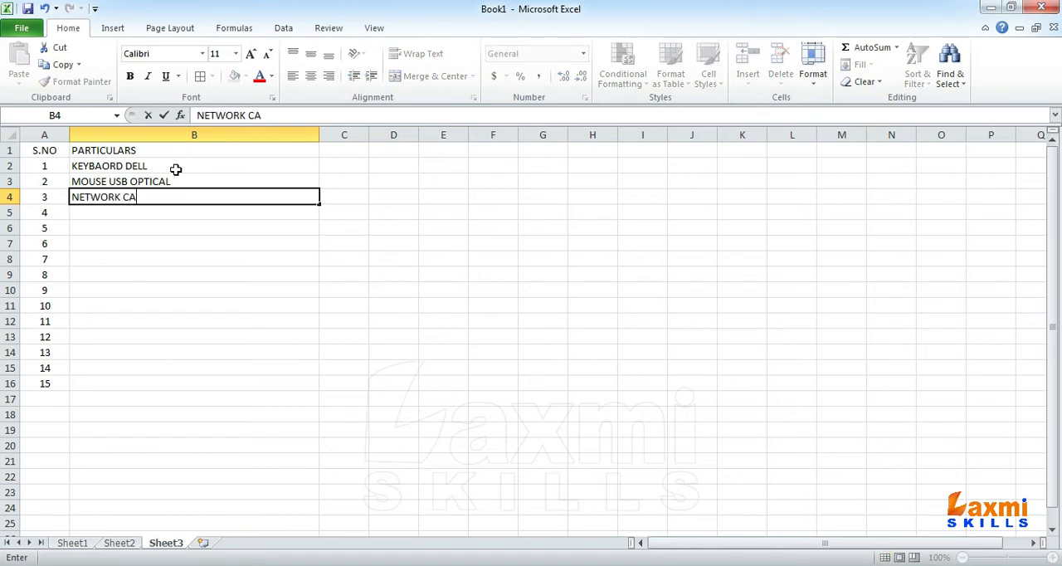
type("BLE 1 MTR")
key("Return")
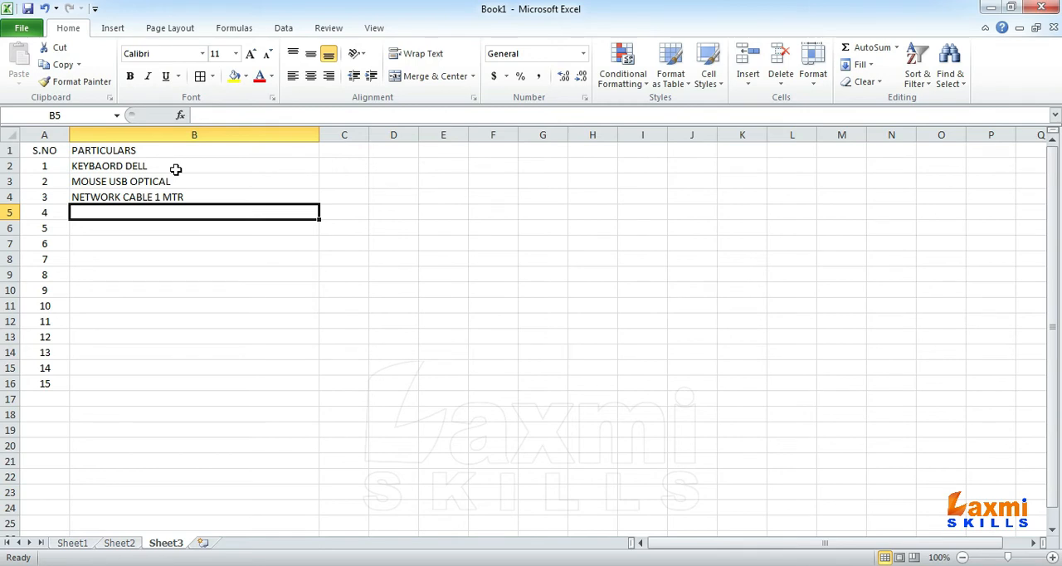
Step: Enter RJ-45 JACKS PACK OF 100 as the fourth item in B5
type("RJ")
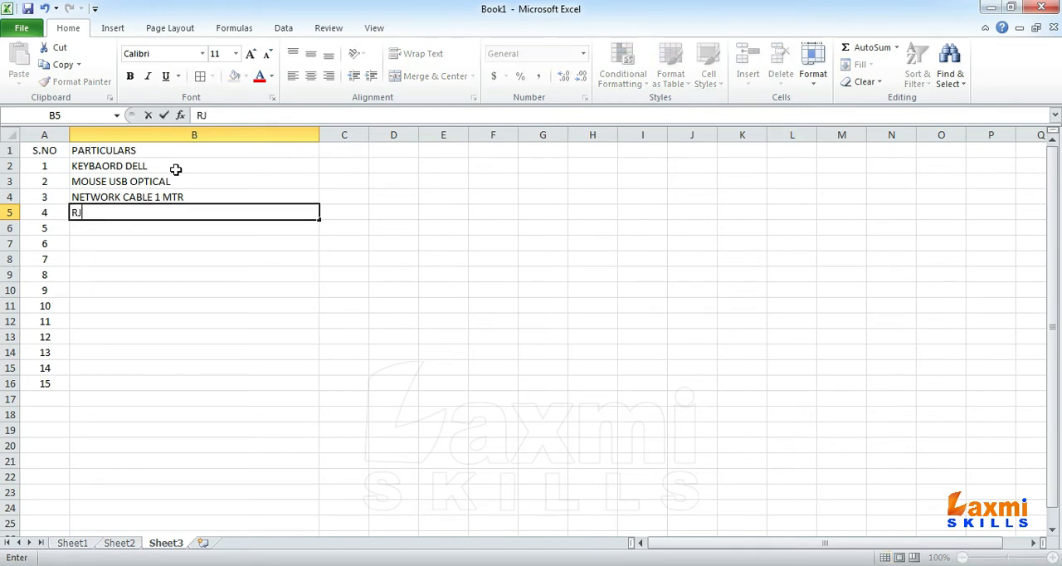
type("-45 JACKS")
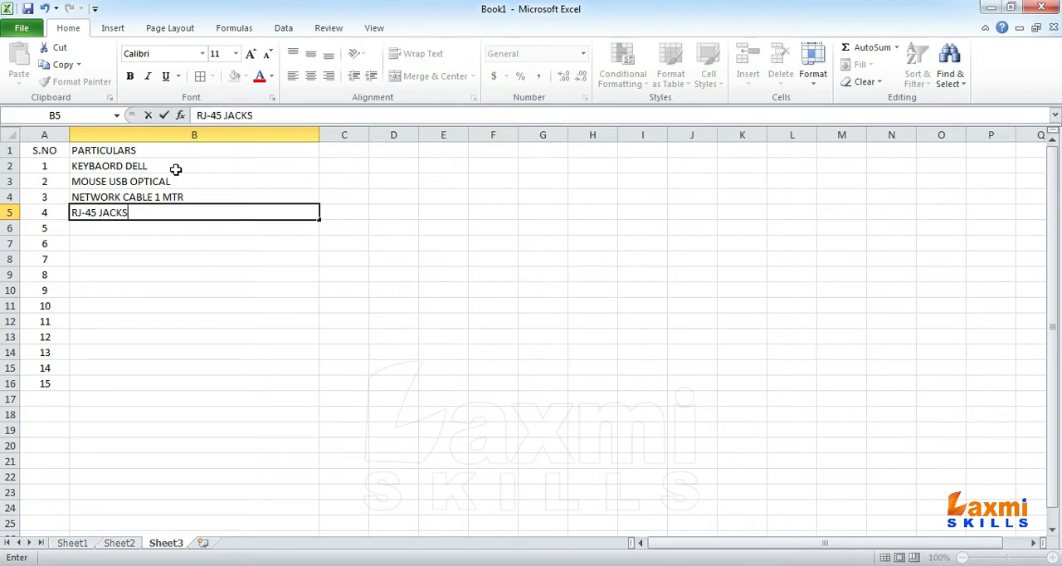
type(" PACK OF 100")
key("Return")
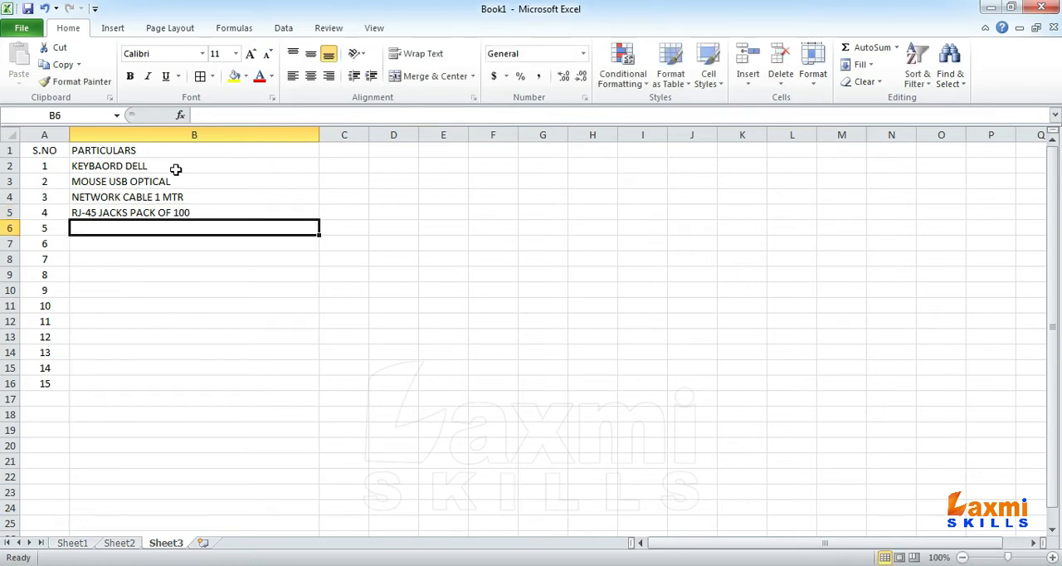
Step: Enter DELL 19" MONITOR as the fifth item in B6
type("DELL 1")
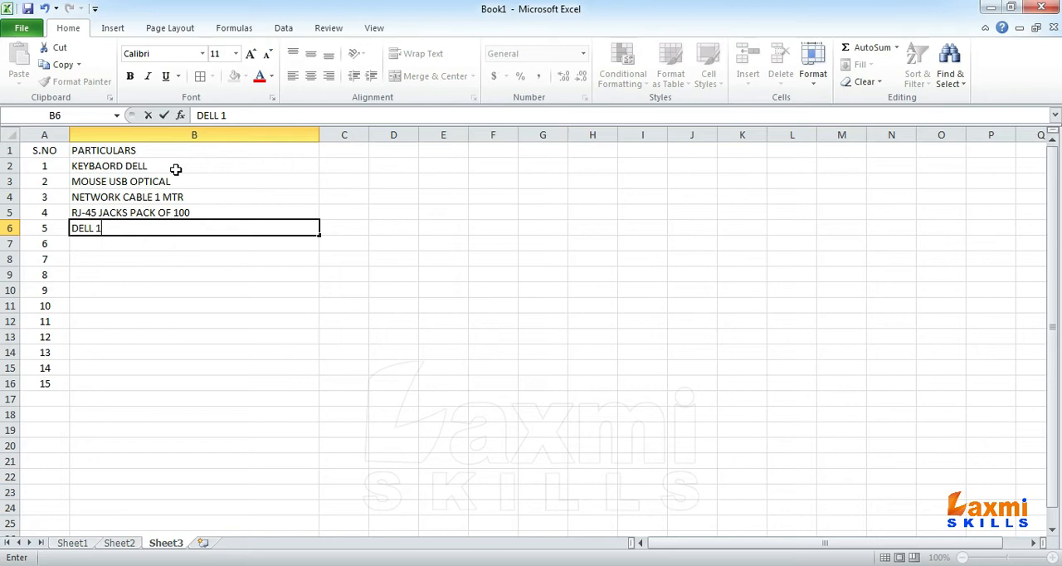
type("9\" MONITOR")
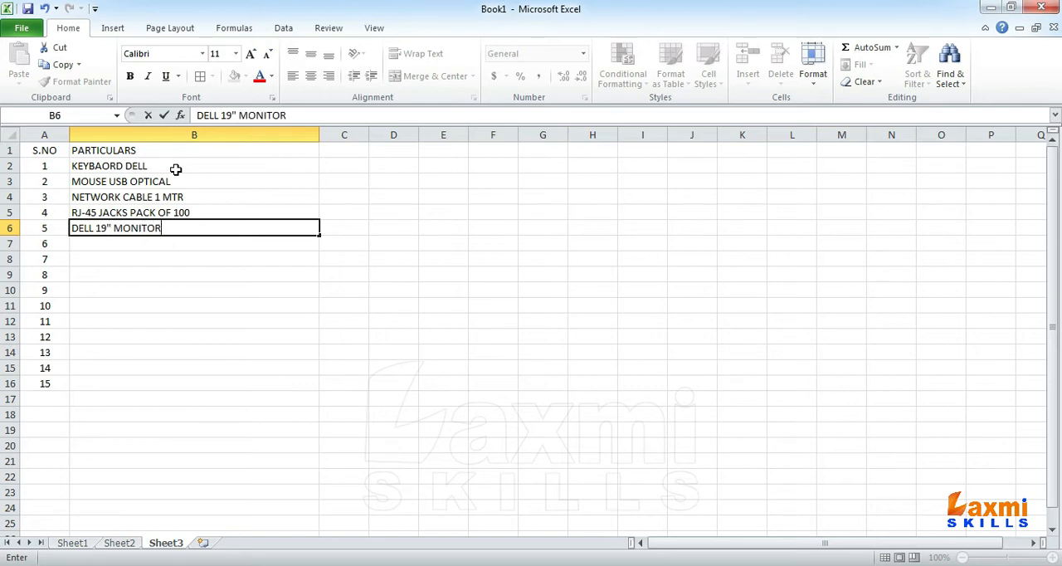
key("Return")
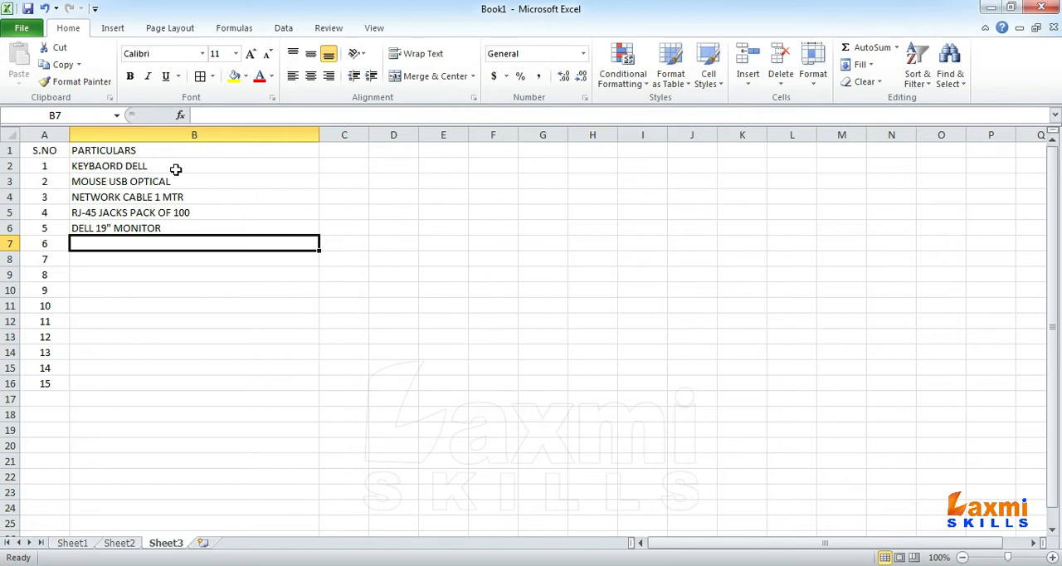
Step: Enter NIC CARD in B7 and DVD OPTICAL DRIVE in B8 as the sixth and seventh items
type("NIC CARD")
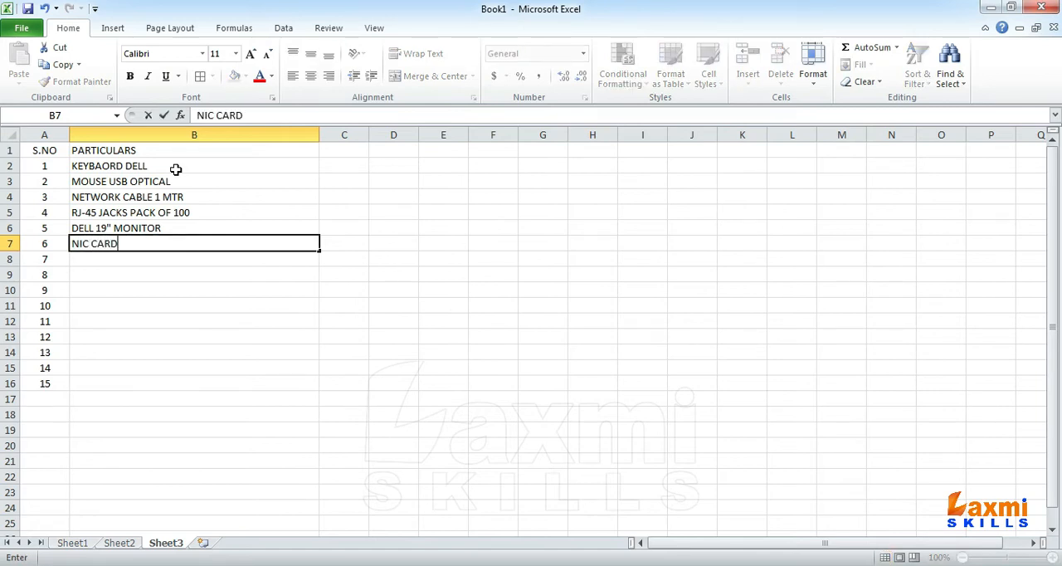
key("Return")
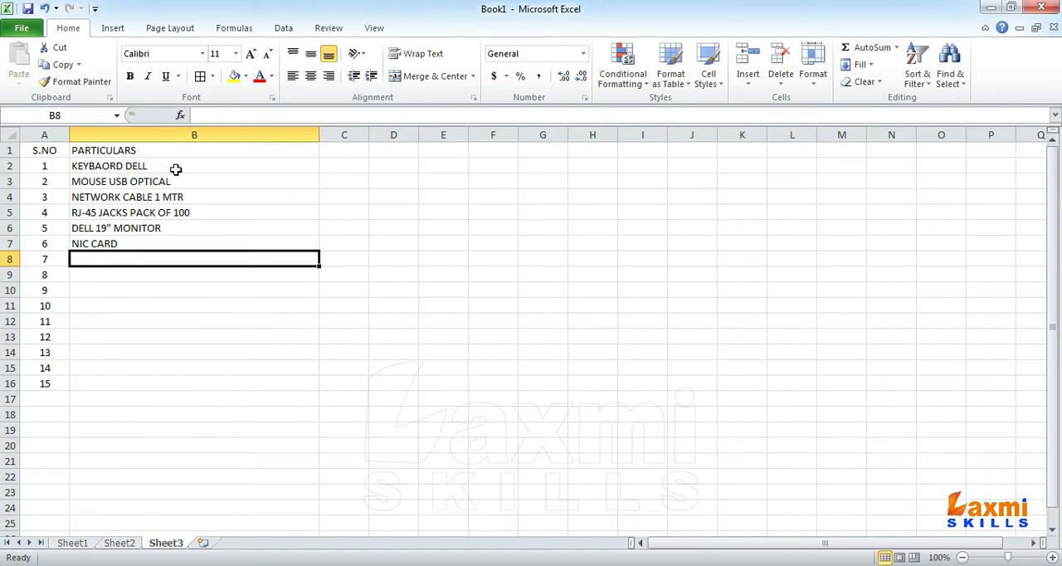
type("DVD OP")
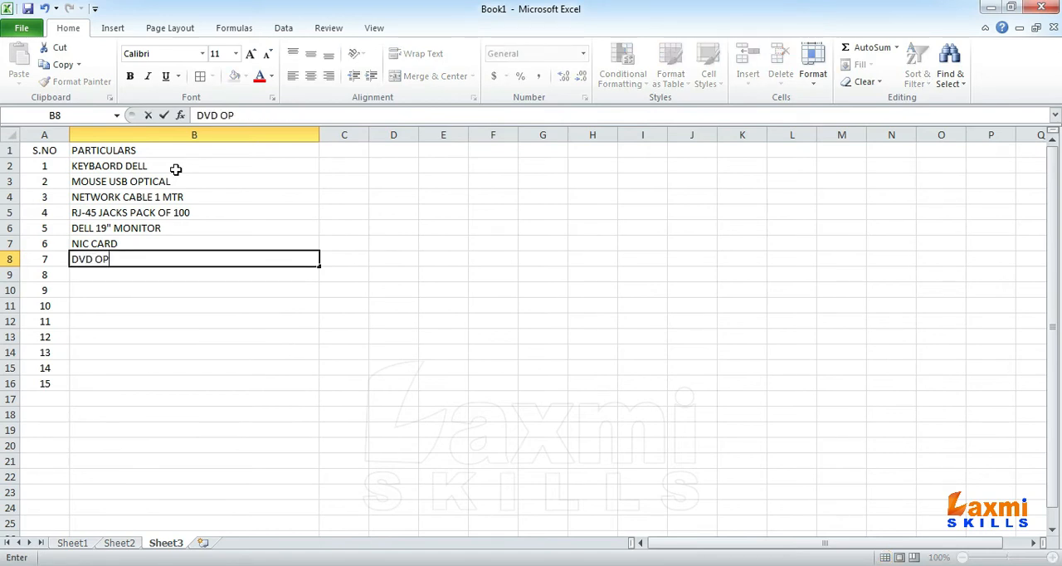
type("TICAL DR")
type("IVE")
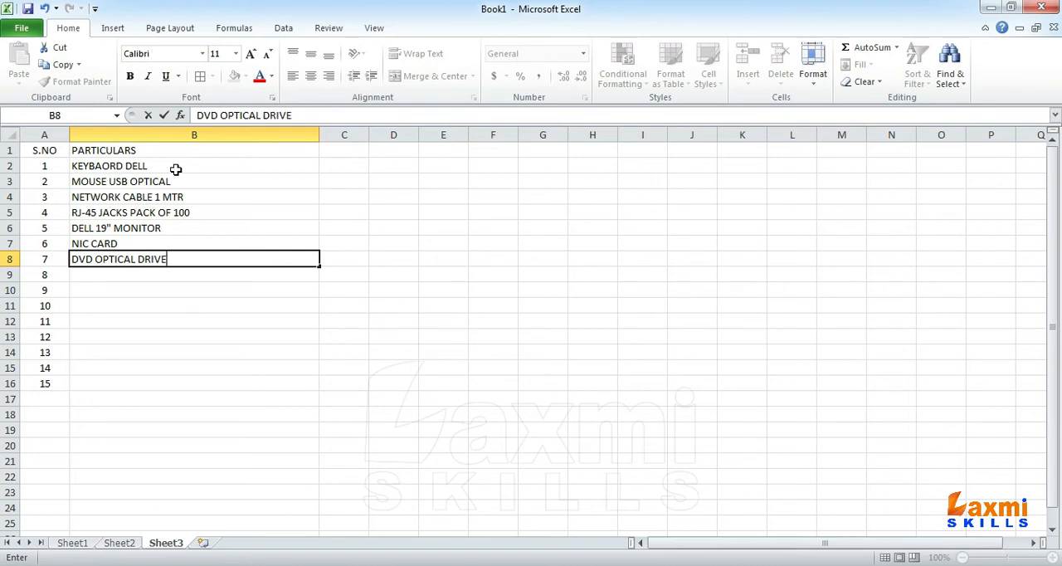
key("Return")
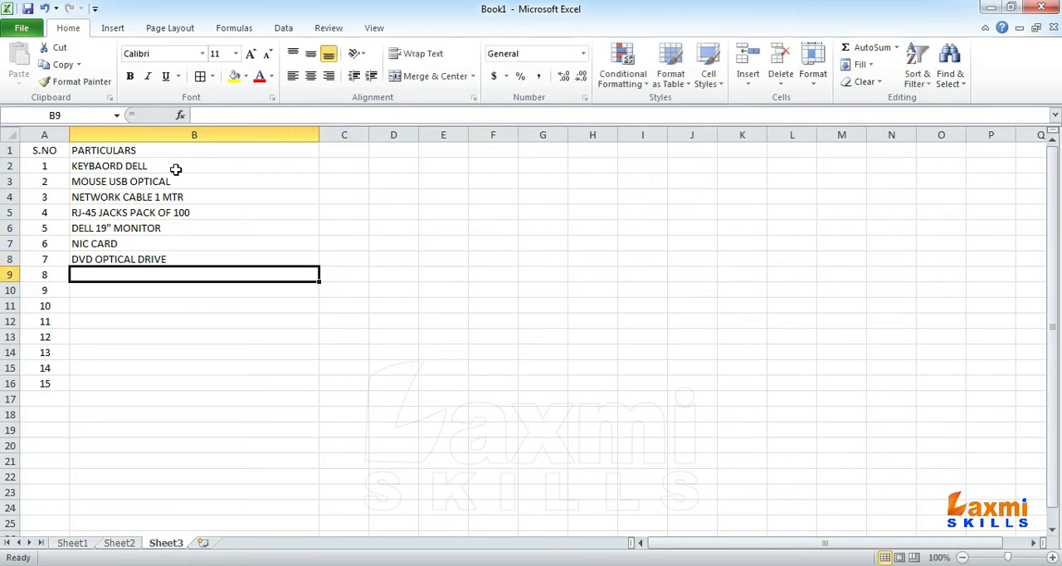
Step: Enter PEN DRIVE 16 GB as the eighth item in B9
type("USB O")
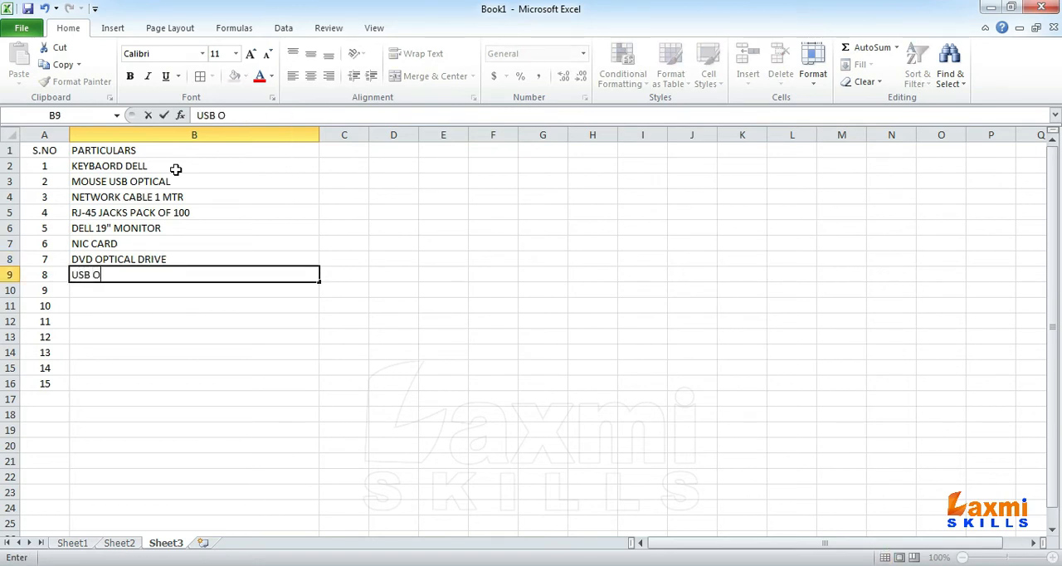
key("BackSpace")
type("DRI")
key("BackSpace")
key("BackSpace")
key("BackSpace")
key("BackSpace")
key("BackSpace")
key("BackSpace")
type("PEN DRIVE")
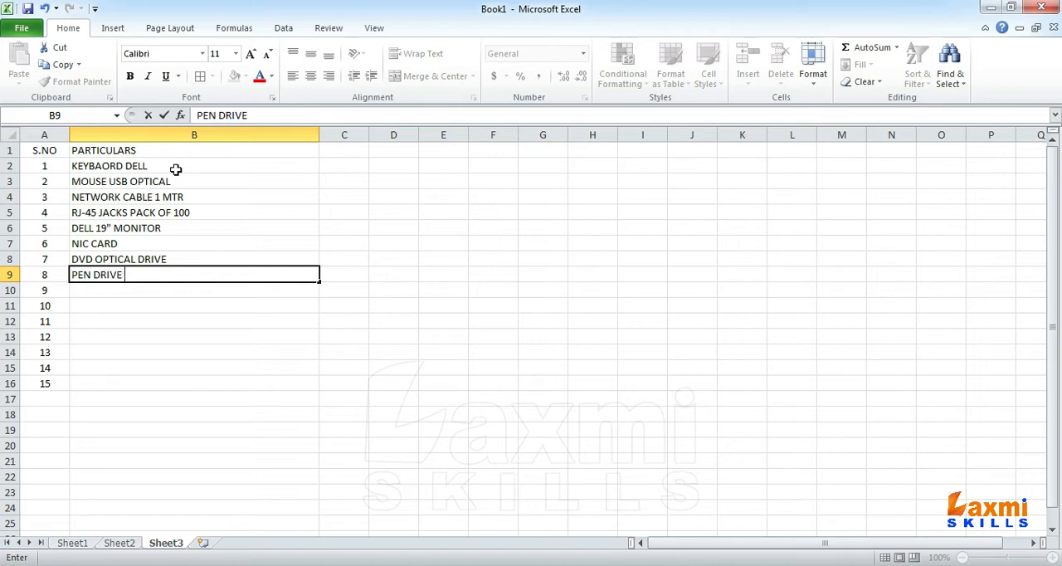
type(" 16 GB")
key("Return")
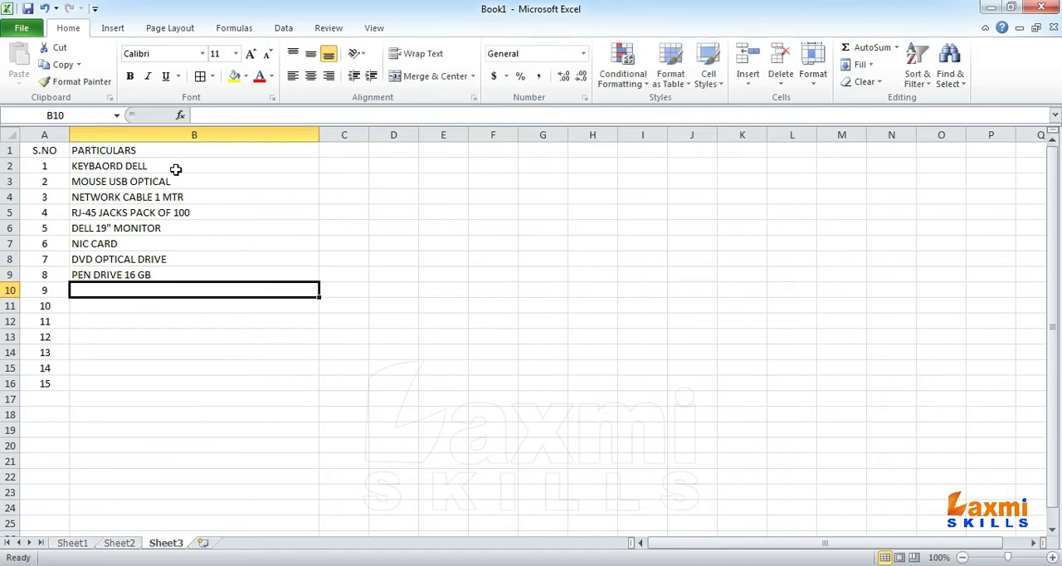
Step: Copy the pen drive item from B9 down into B10 and change its capacity to 32 GB
key("ctrl+d")
key("F2")
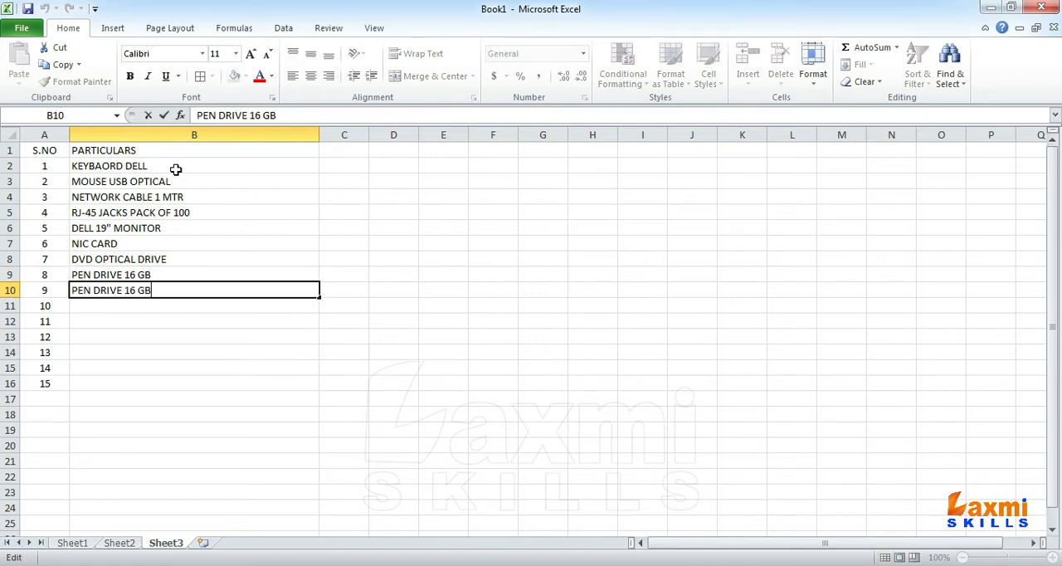
type("32")
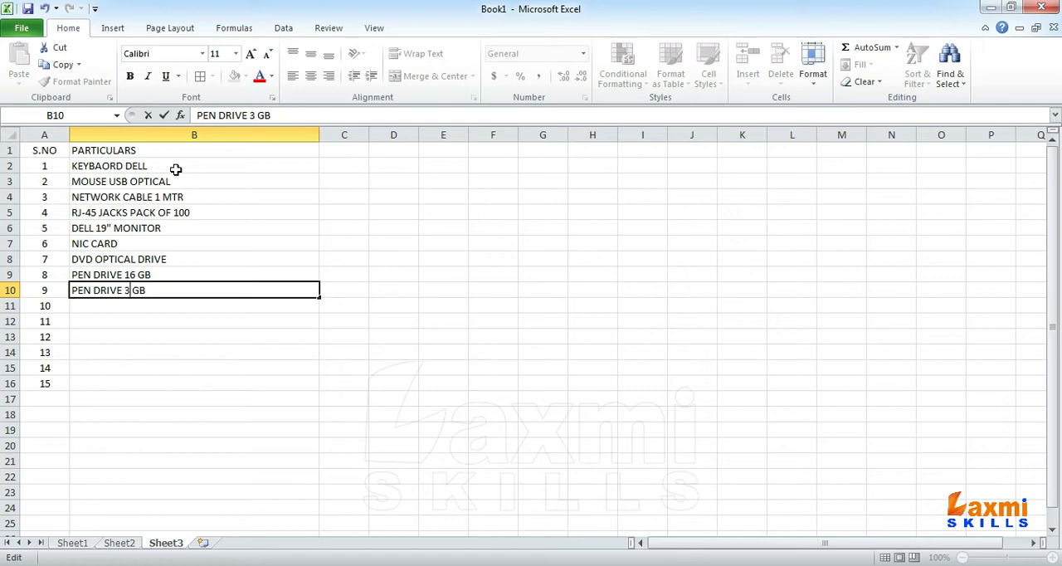
key("Return")
Step: Copy the pen drive item from B10 down into B11 and change its capacity to 64 GB
key("ctrl+d")
key("Left")
key("Right")
key("F2")
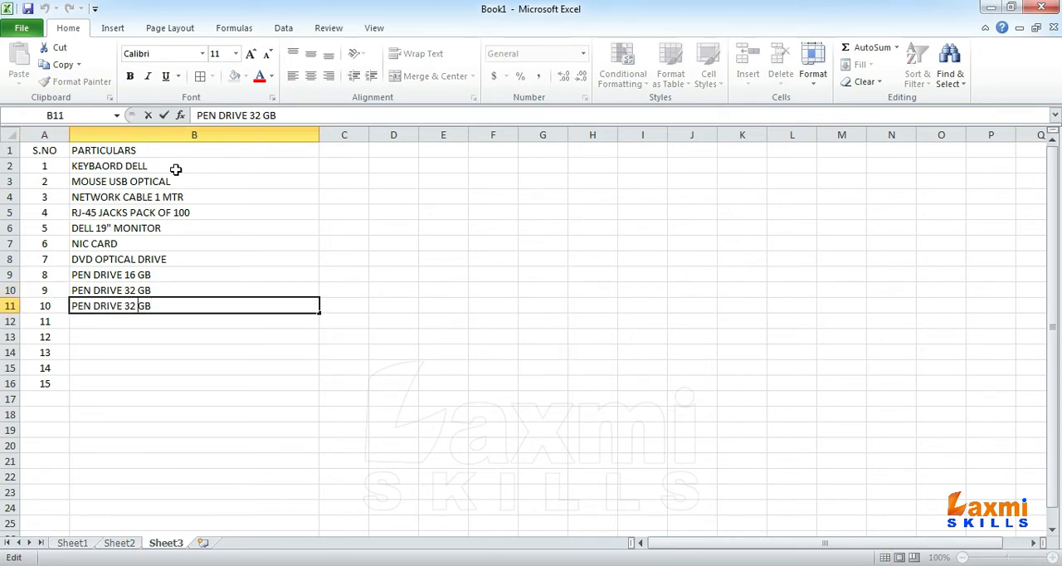
key("shift+Right")
key("shift+Right")
type("64")
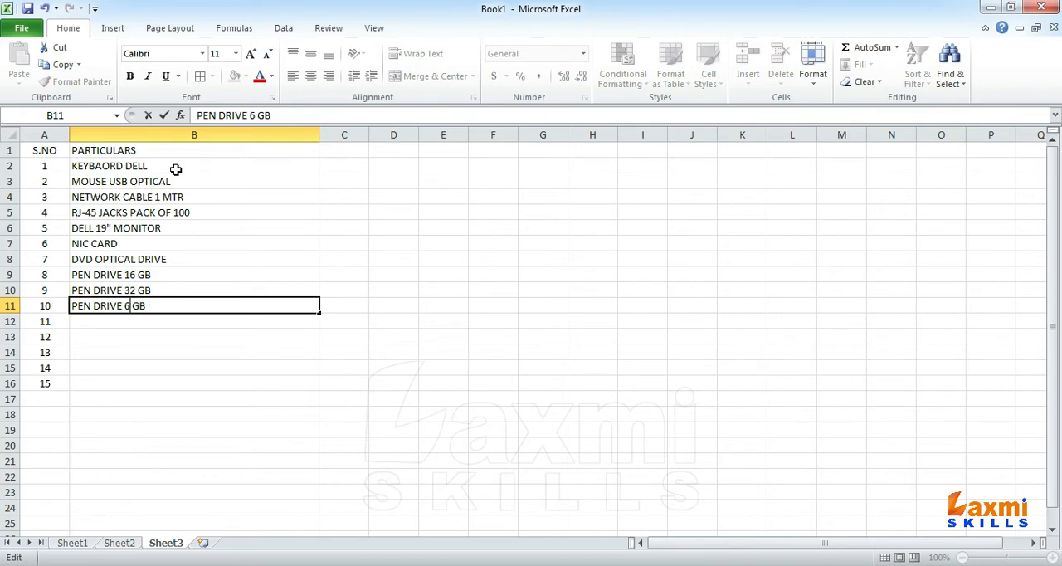
key("Return")
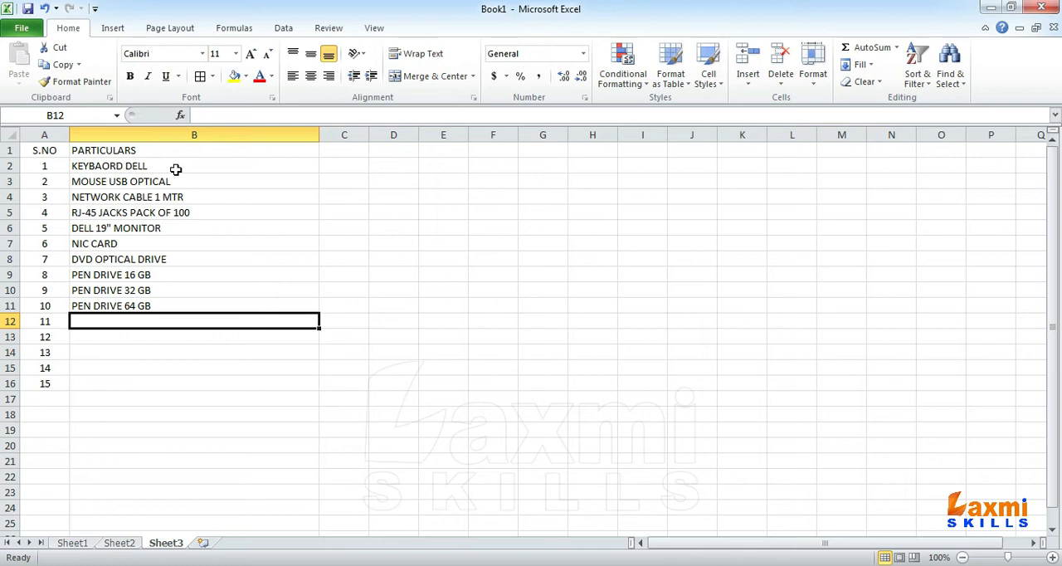
Step: Enter WEB CAMERA as the eleventh item in B12
type("WEB CA")
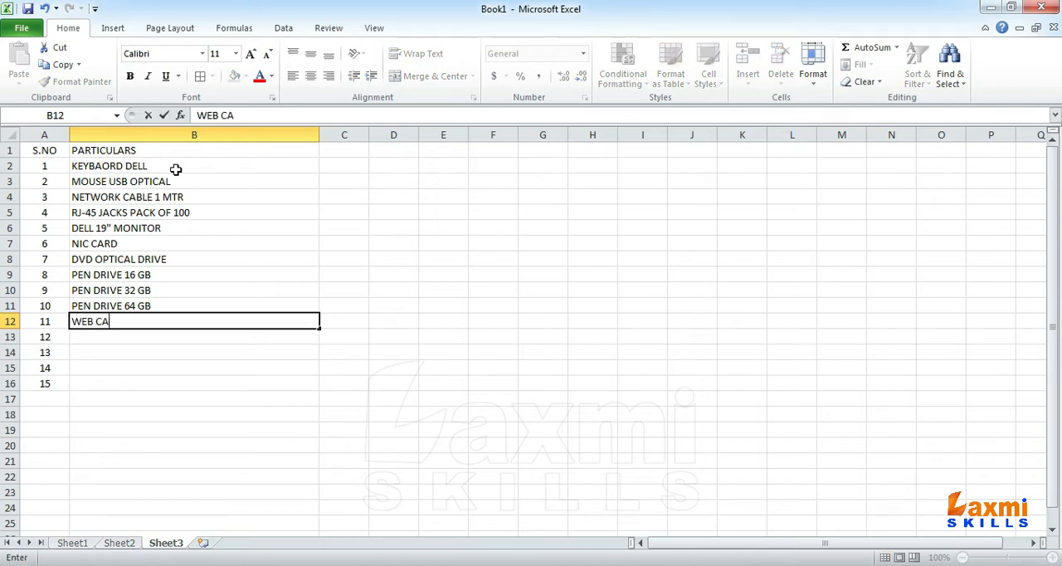
type("MERA")
key("Return")
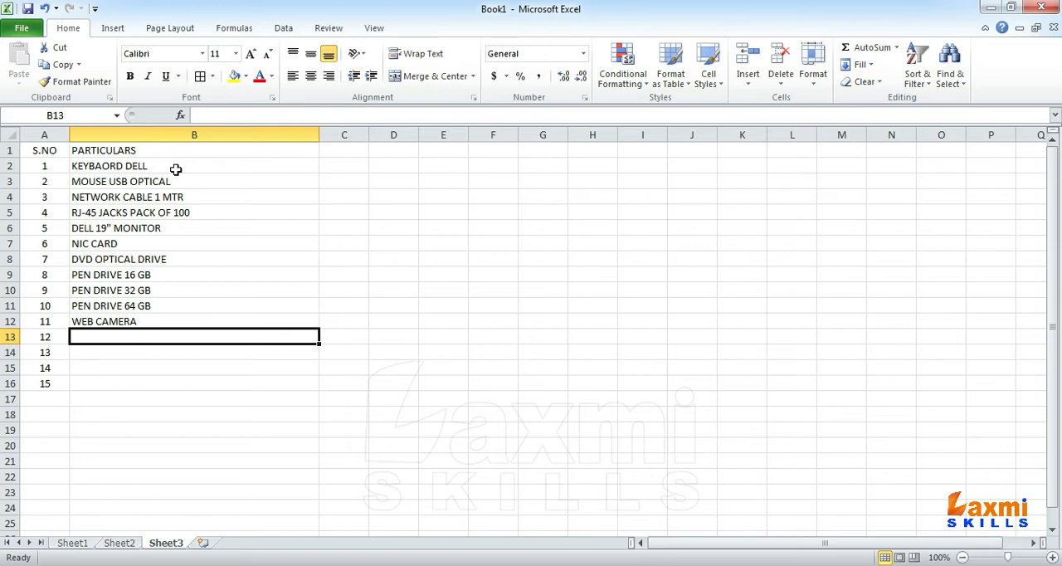
Step: Enter DESKTOP MICROPHONE as the twelfth item in B13
type("MI")
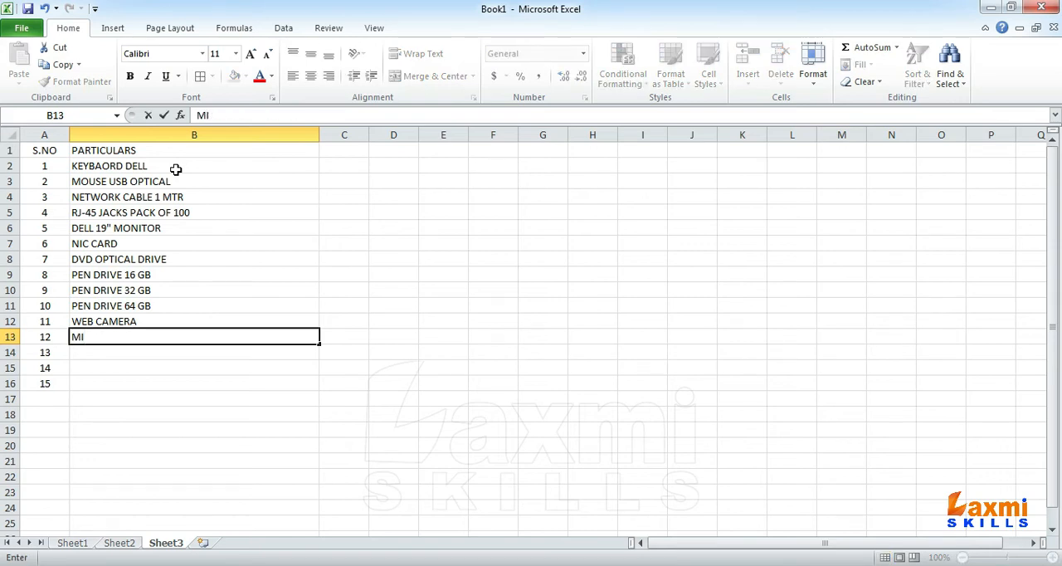
type("CROPHONE")
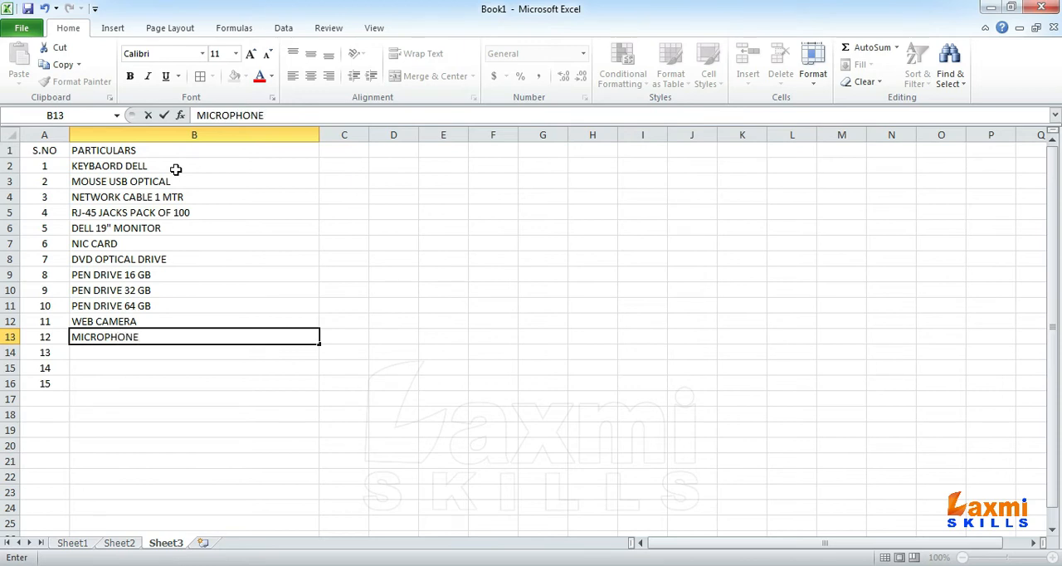
left_click(78, 337)
type("DESKTOP")
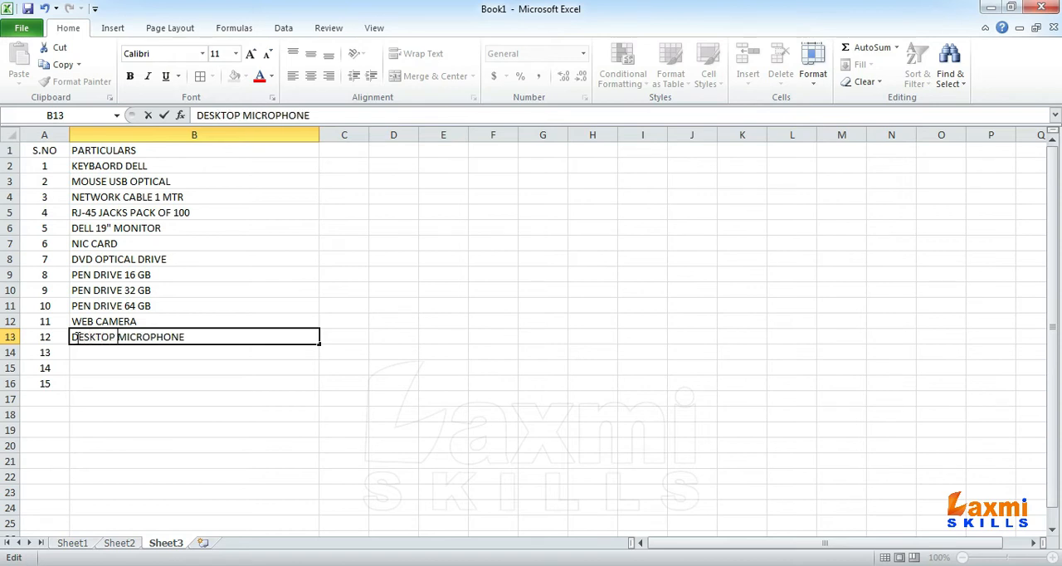
key("Return")
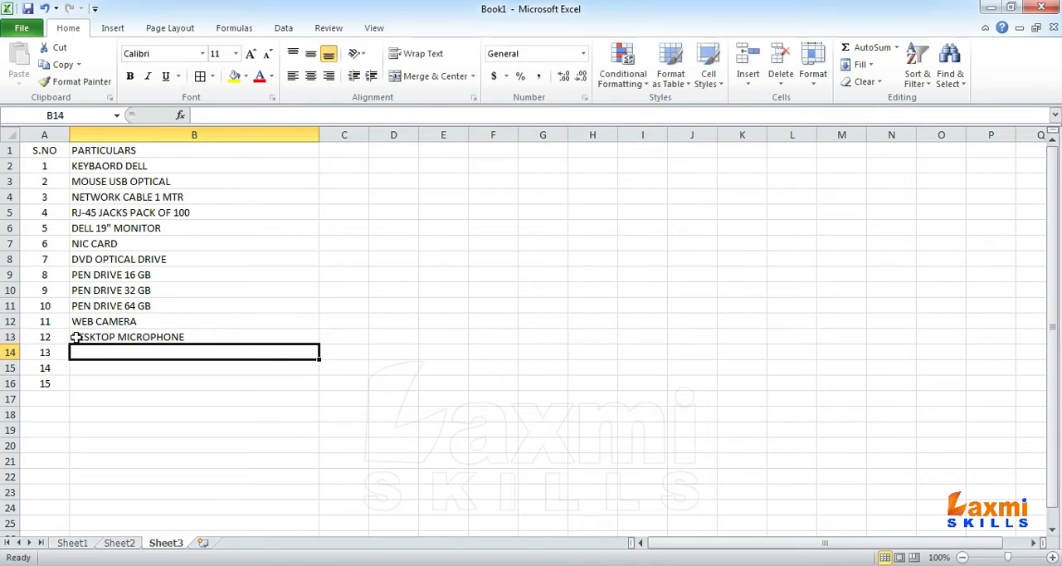
Step: Enter FLAT BED SCANNED as the thirteenth item in B14
type("FL")
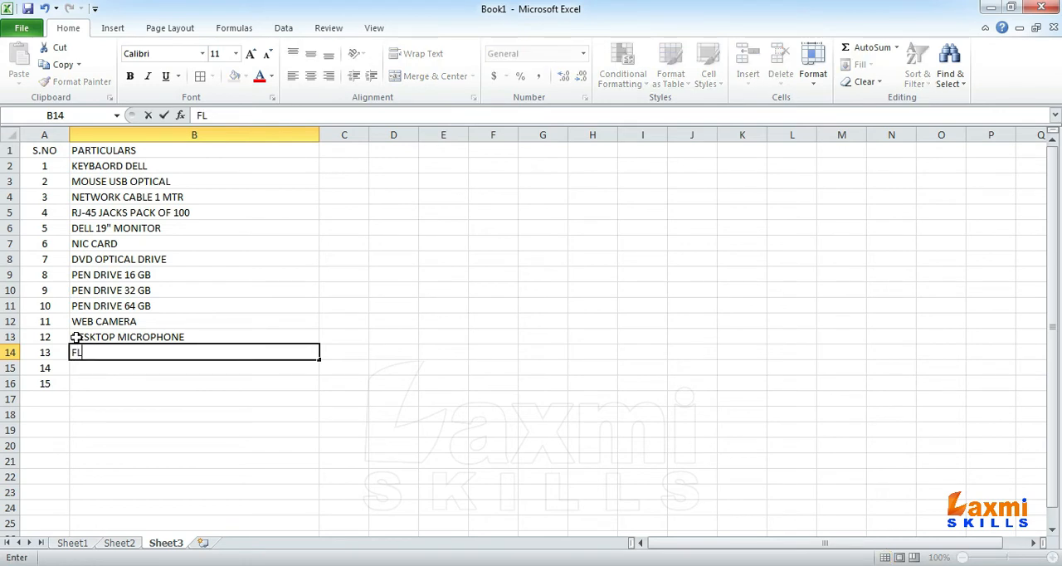
type("AT BED SCANNED")
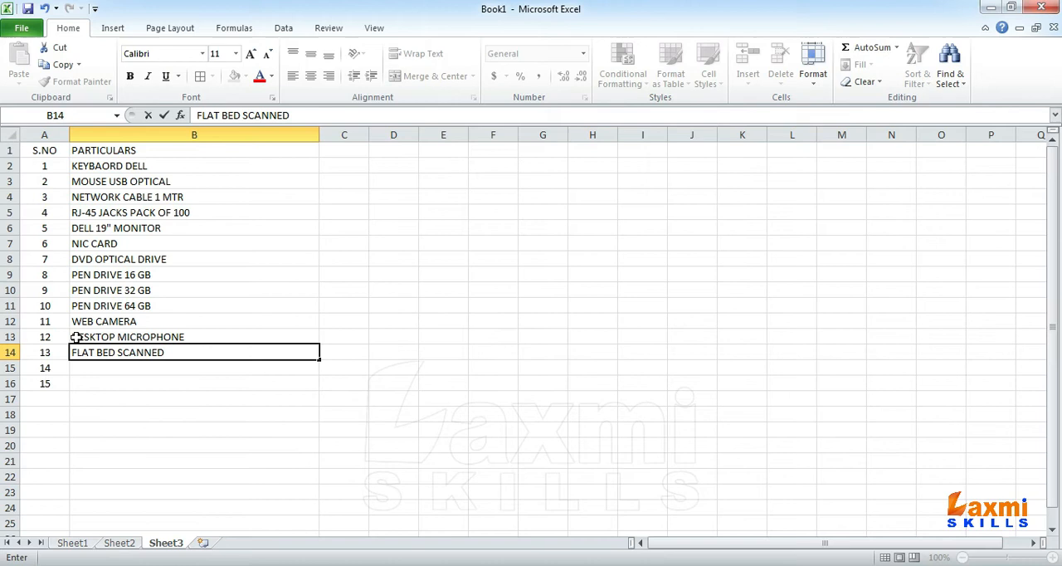
key("Return")
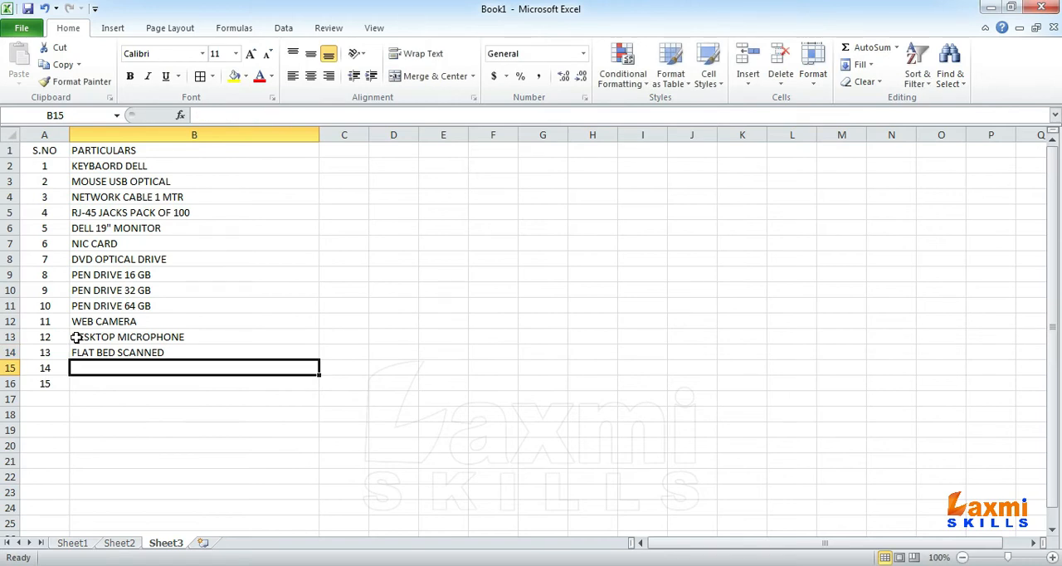
Step: Enter USB EXTENSION in B15 and POWER CORDS in B16 as the fourteenth and fifteenth items
type("US")
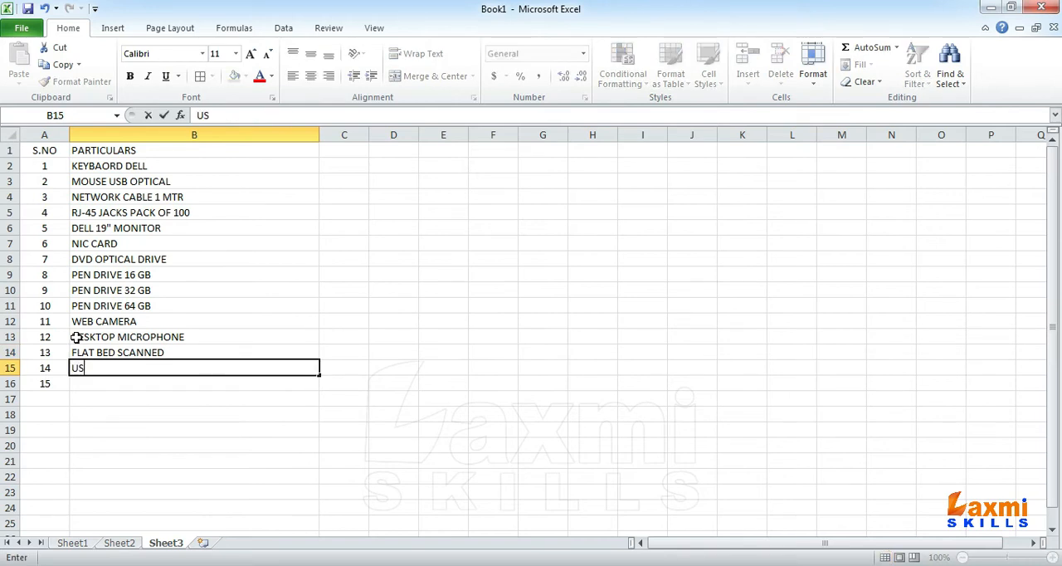
type("B EXTENSION")
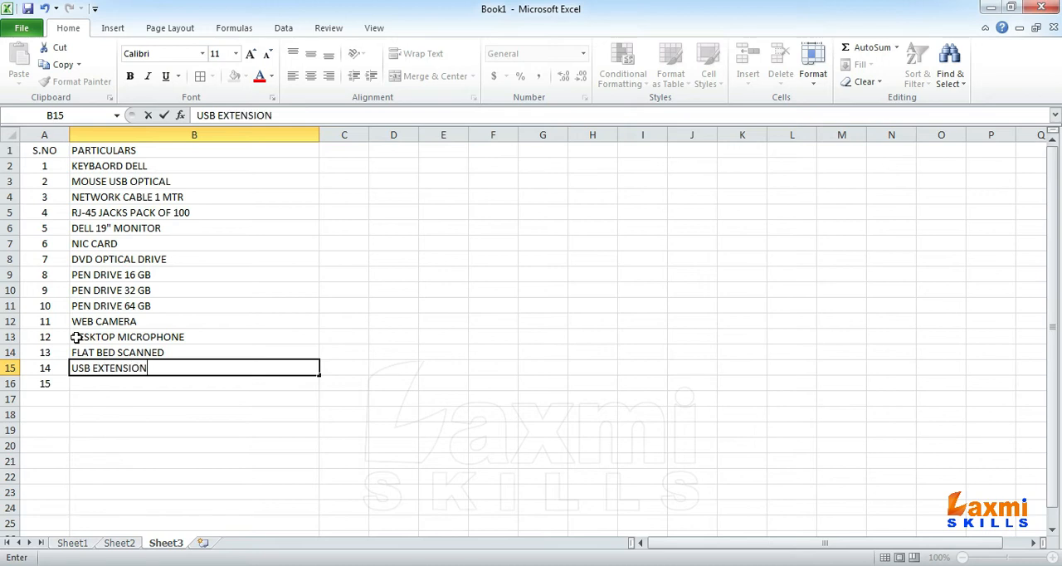
key("Return")
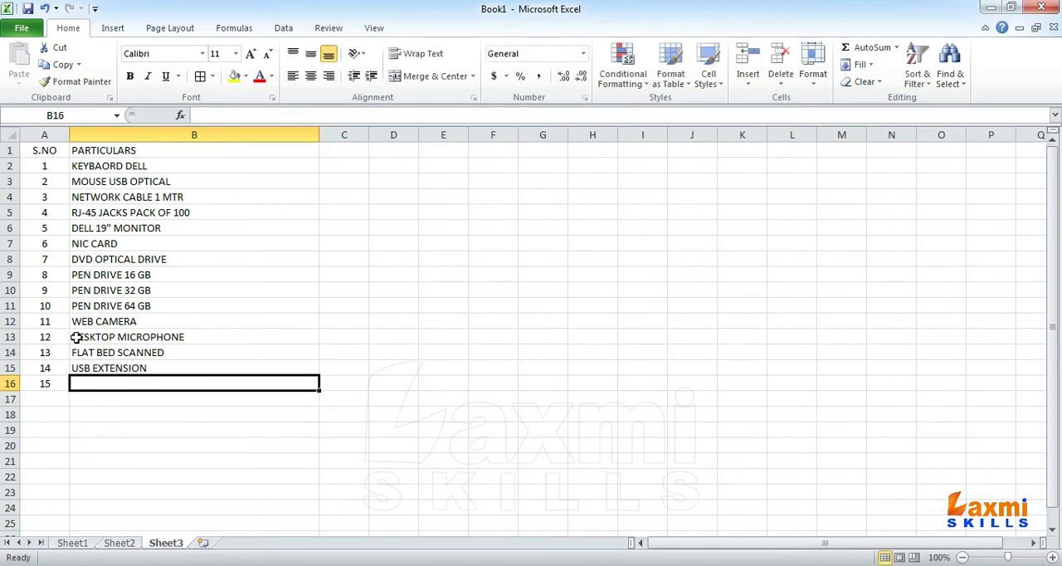
type("POWER CORDS")
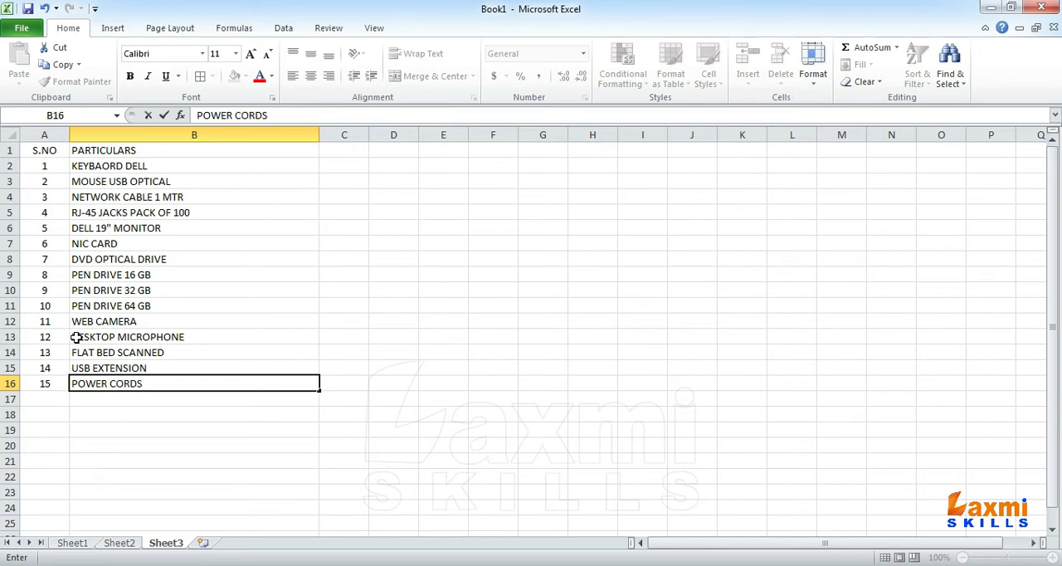
key("Return")
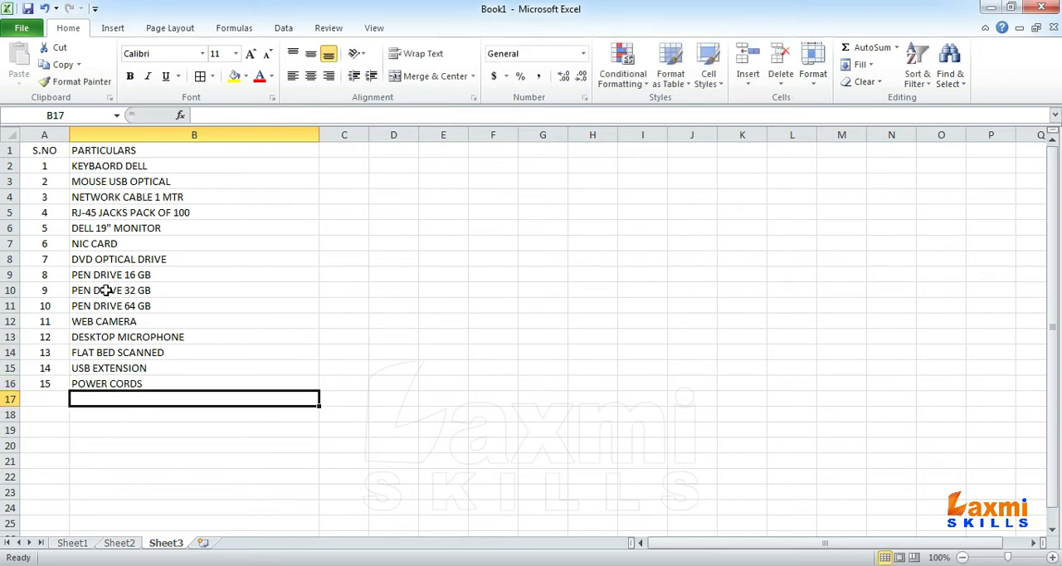
Step: Apply all borders to the item list in A1:B16 and narrow column B to fit the item names
left_click_drag(40, 157, 178, 382)
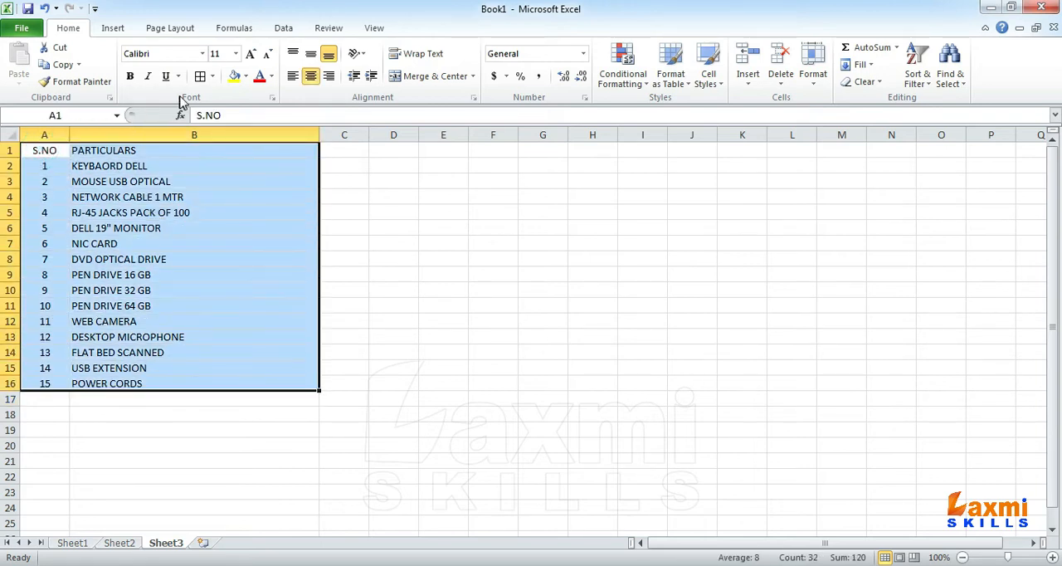
left_click(200, 76)
left_click_drag(319, 134, 201, 137)
left_click(153, 179)
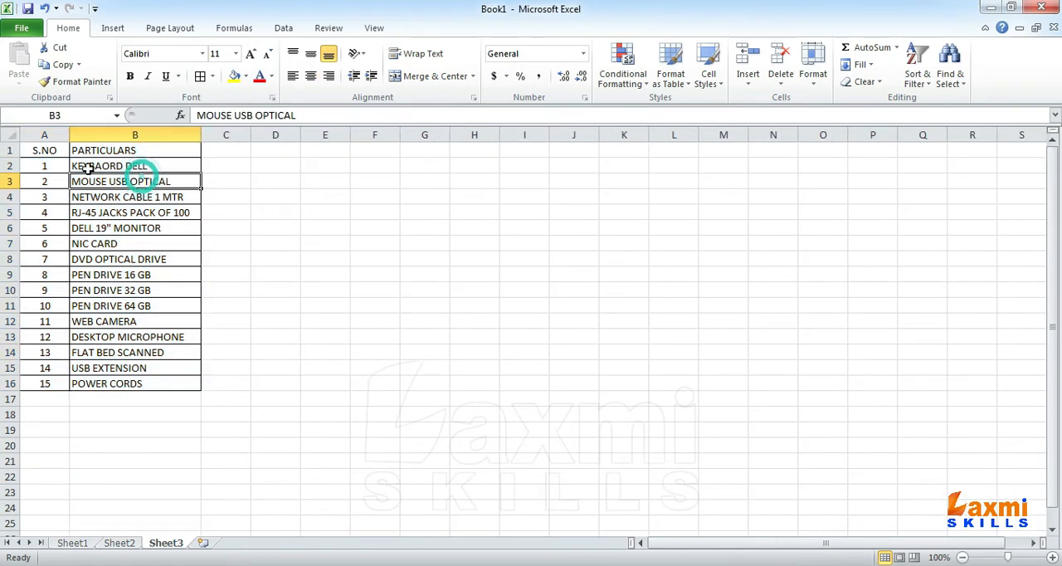
Step: Convert the item list A1:B16 into a table with headers
left_click_drag(50, 150, 147, 382)
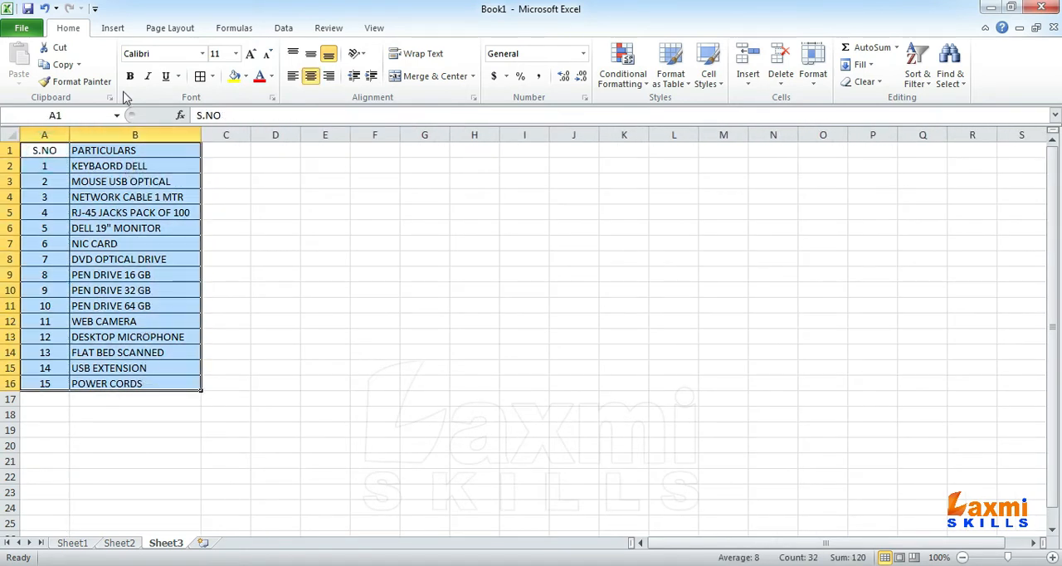
left_click(113, 27)
left_click(65, 66)
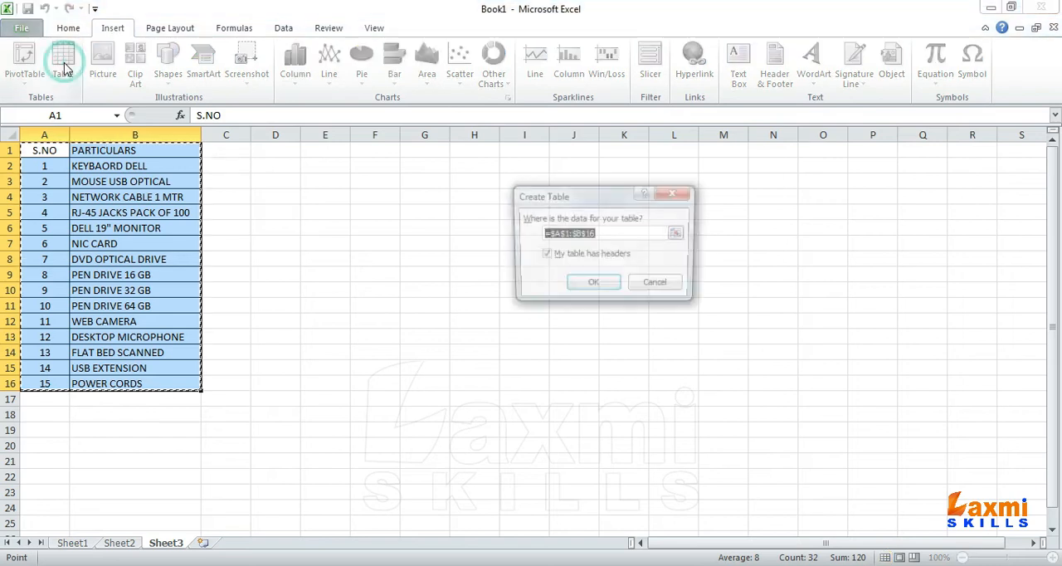
left_click(600, 286)
left_click(110, 279)
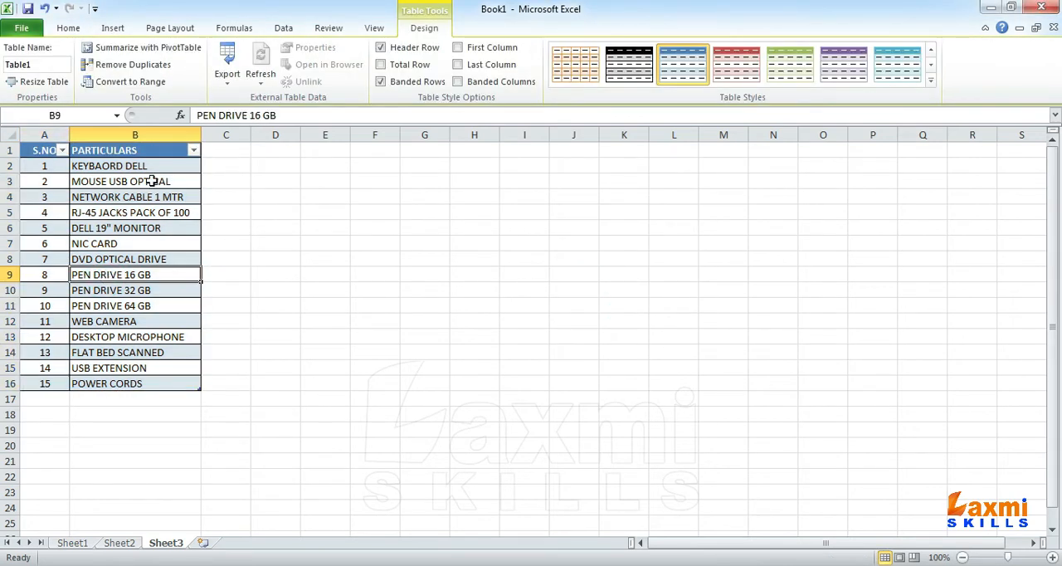
Step: Name the item range B2:B16 as PAT and check the name by selecting it from the defined names
left_click_drag(149, 168, 145, 383)
left_click_drag(141, 165, 142, 386)
left_click(84, 111)
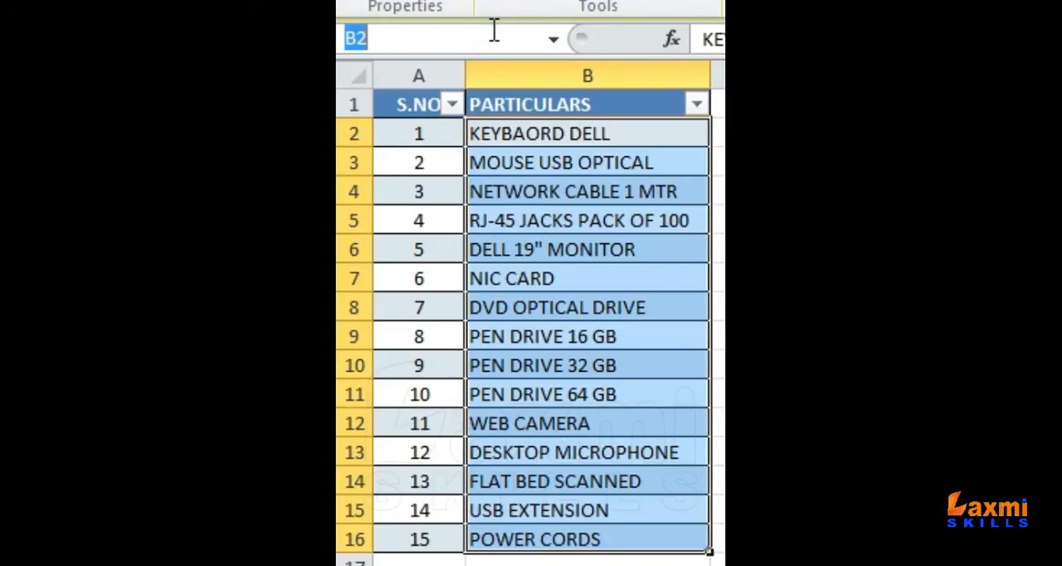
type("PAT")
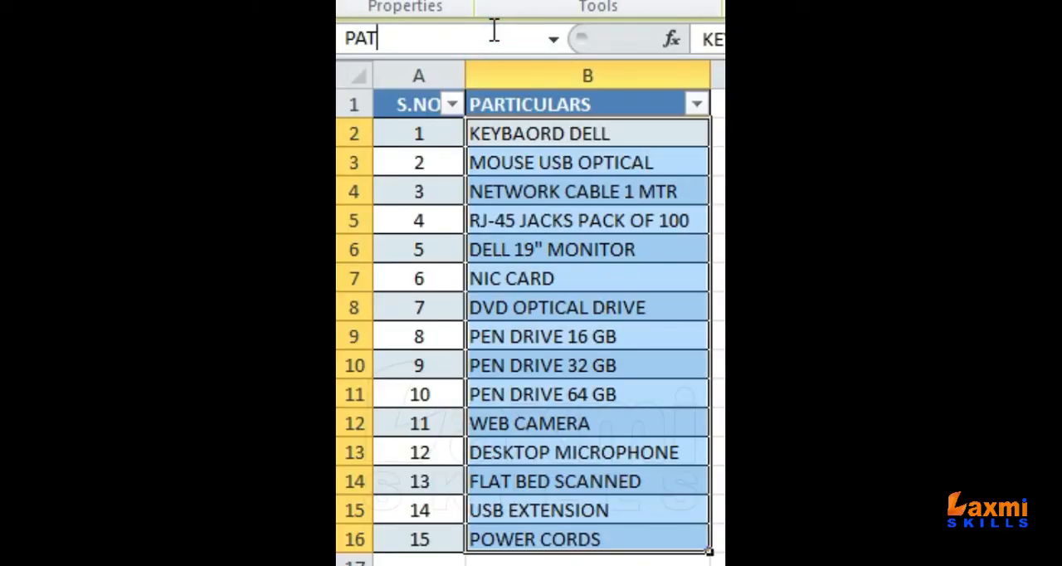
key("Escape")
left_click_drag(588, 137, 569, 536)
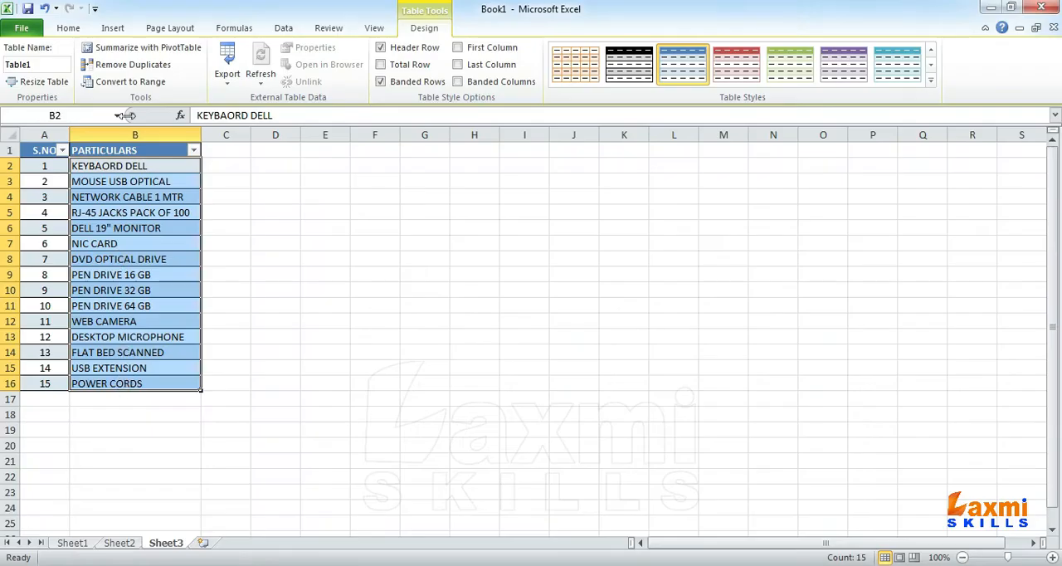
left_click(117, 116)
left_click(84, 133)
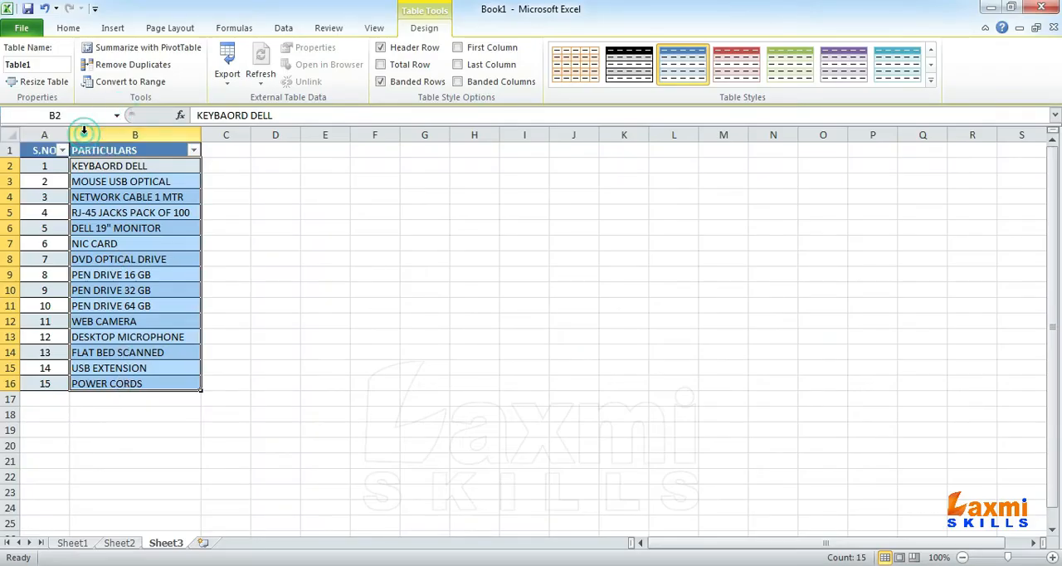
left_click(147, 197)
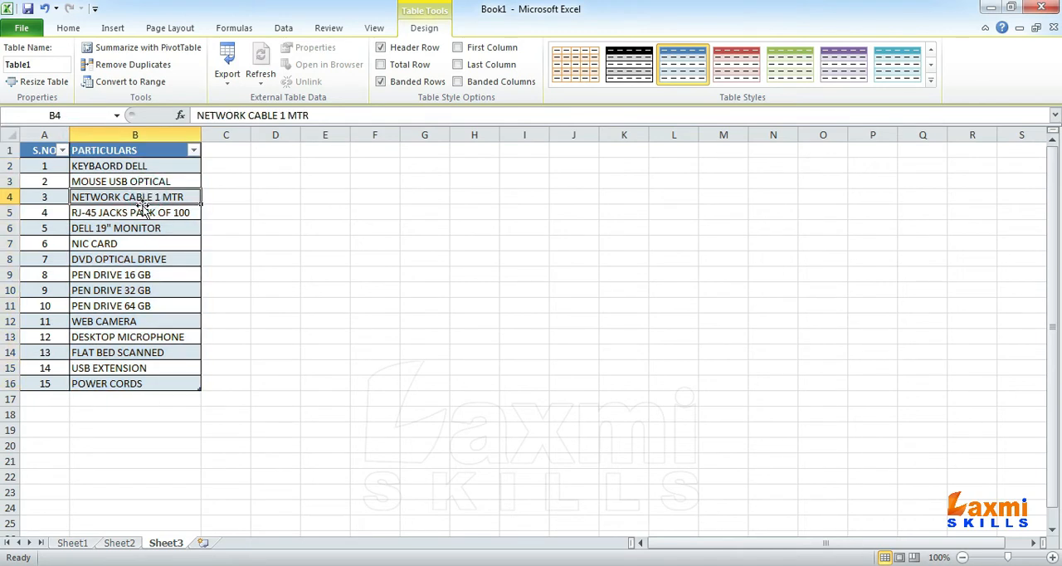
Step: Set data validation on Sheet2 cells B2:B11 to allow a list with the source =PAT
left_click(119, 543)
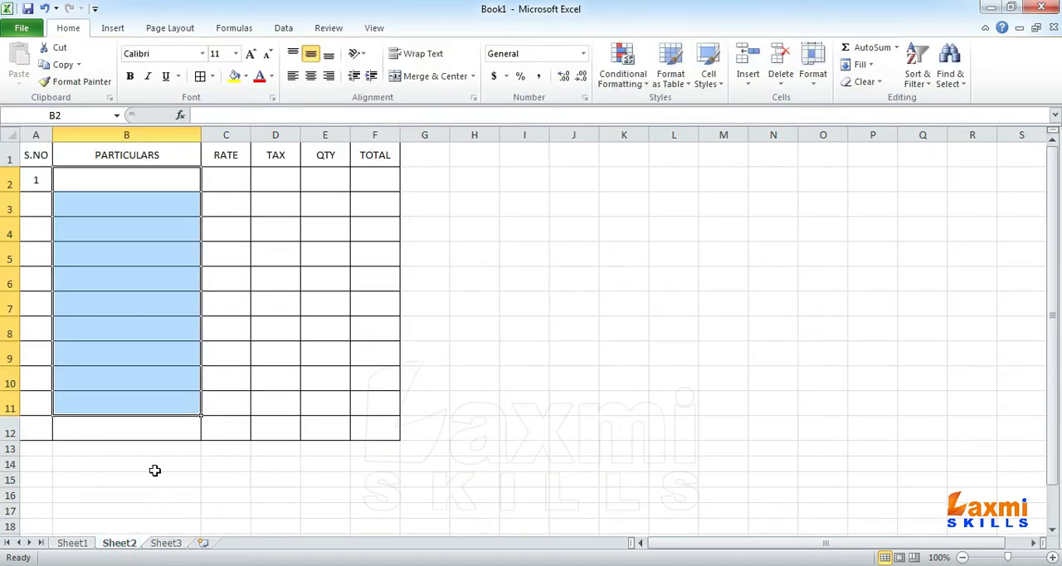
left_click(182, 277)
left_click_drag(124, 180, 116, 415)
left_click(284, 30)
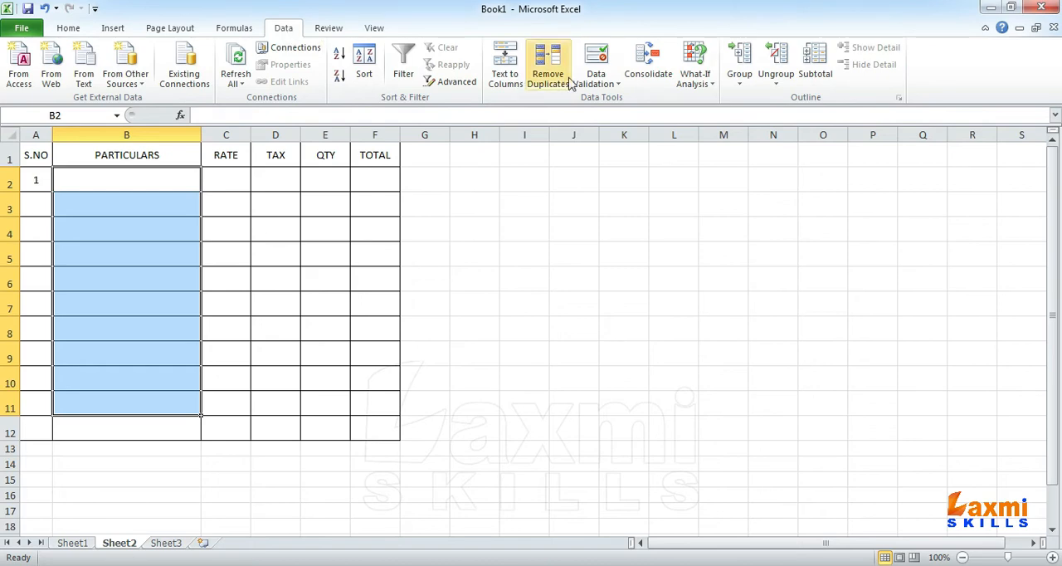
left_click(594, 61)
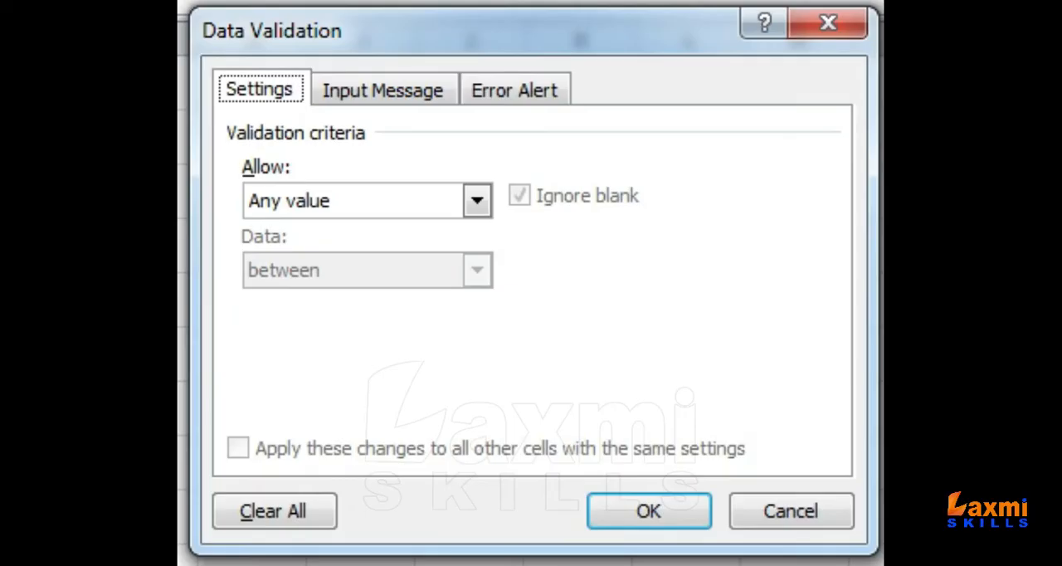
left_click(479, 201)
left_click(336, 317)
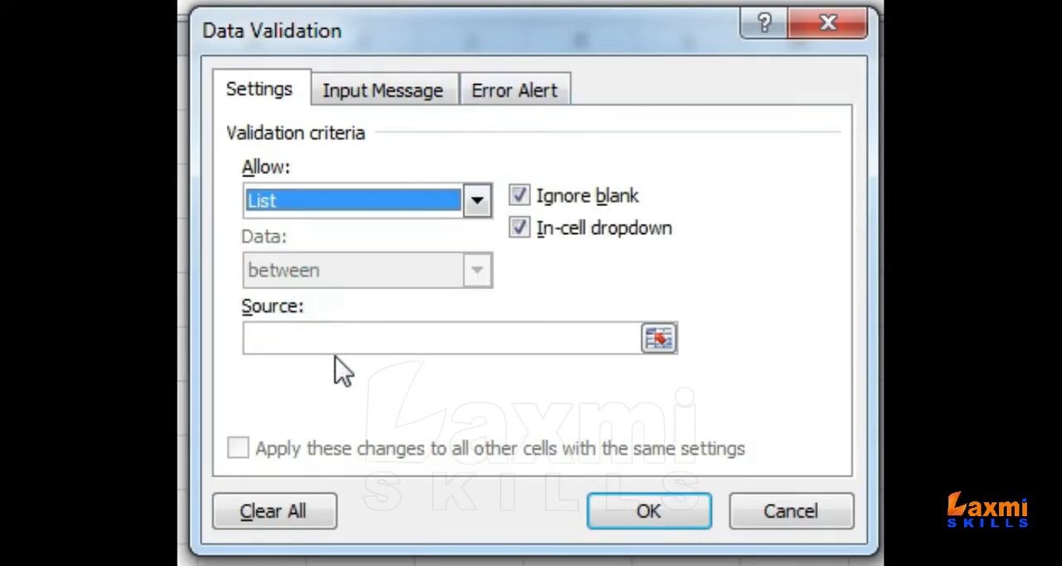
left_click(332, 334)
type("=PAT")
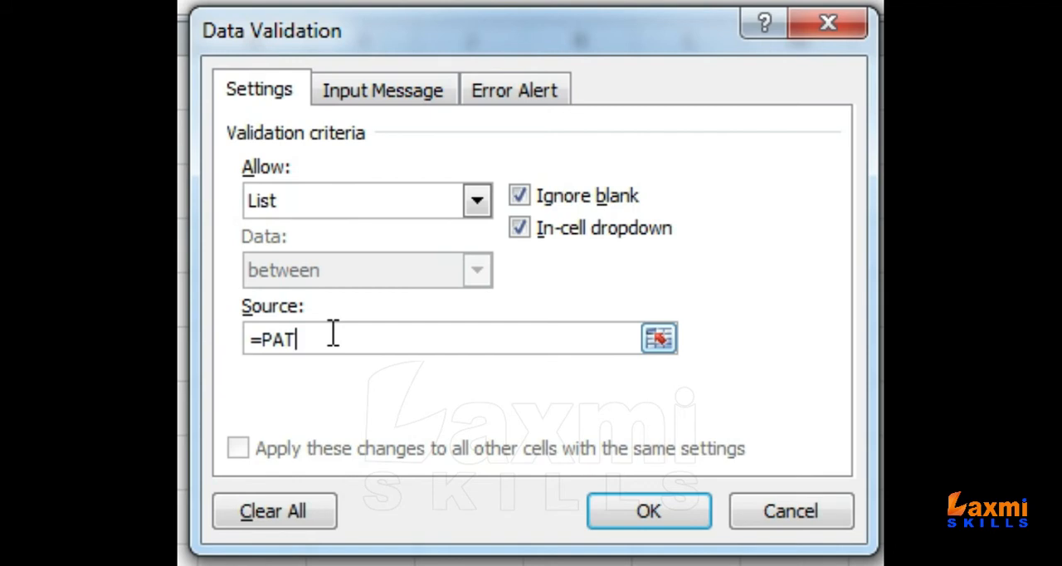
Step: Turn off the validation's input message and give its error alert the title Invalid Selection
left_click(349, 89)
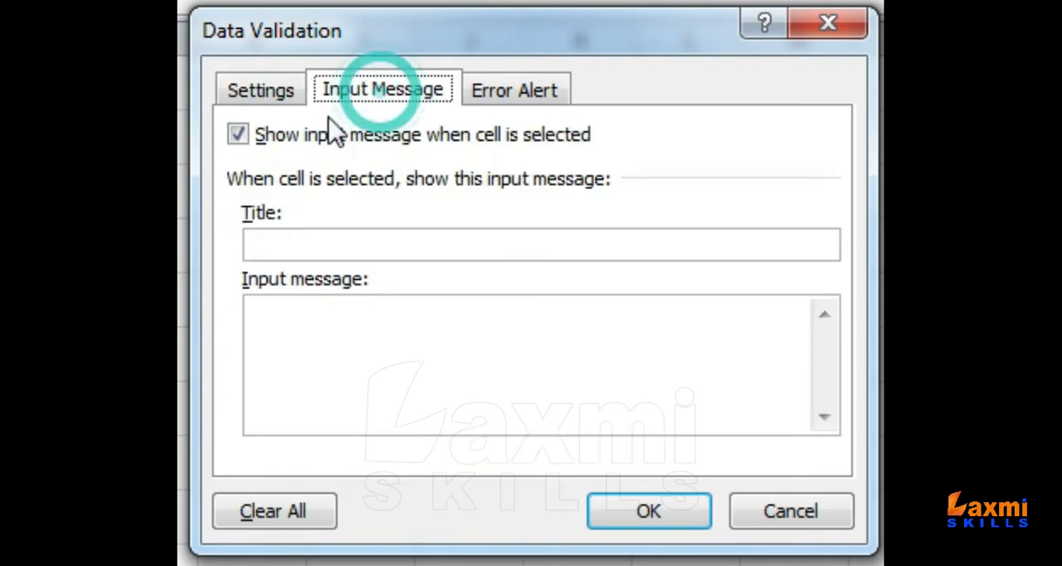
left_click(267, 138)
left_click(532, 90)
left_click(563, 245)
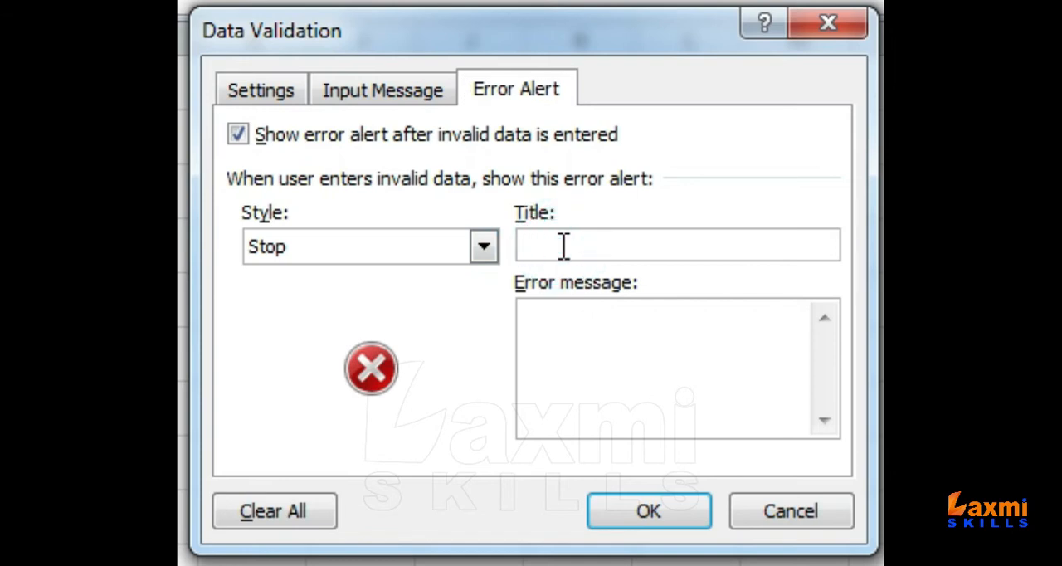
type("Invalid Selection")
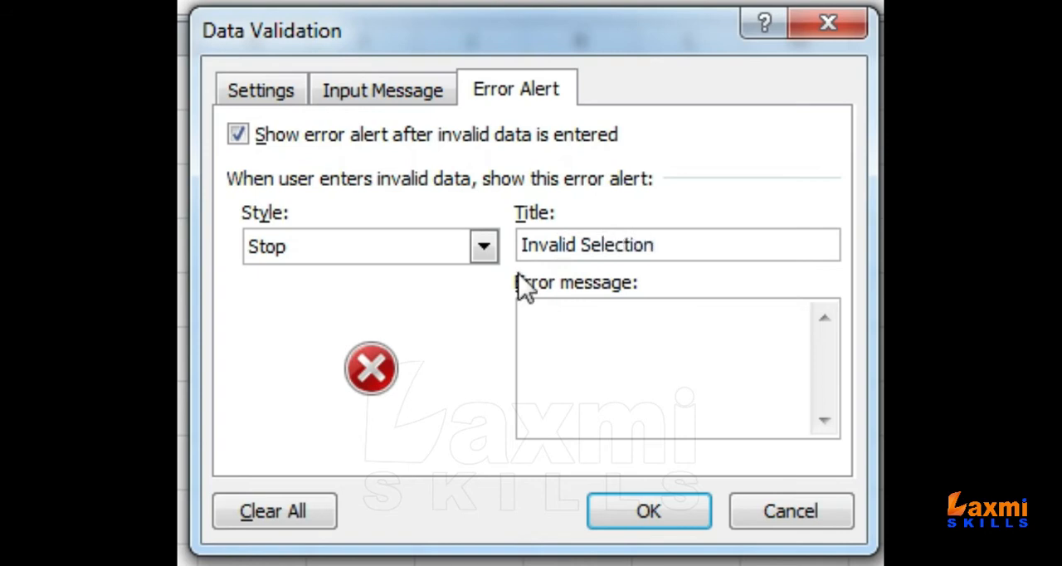
Step: Set the error message to "Please select Particulars from drow-down list." and apply the validation
left_click(602, 396)
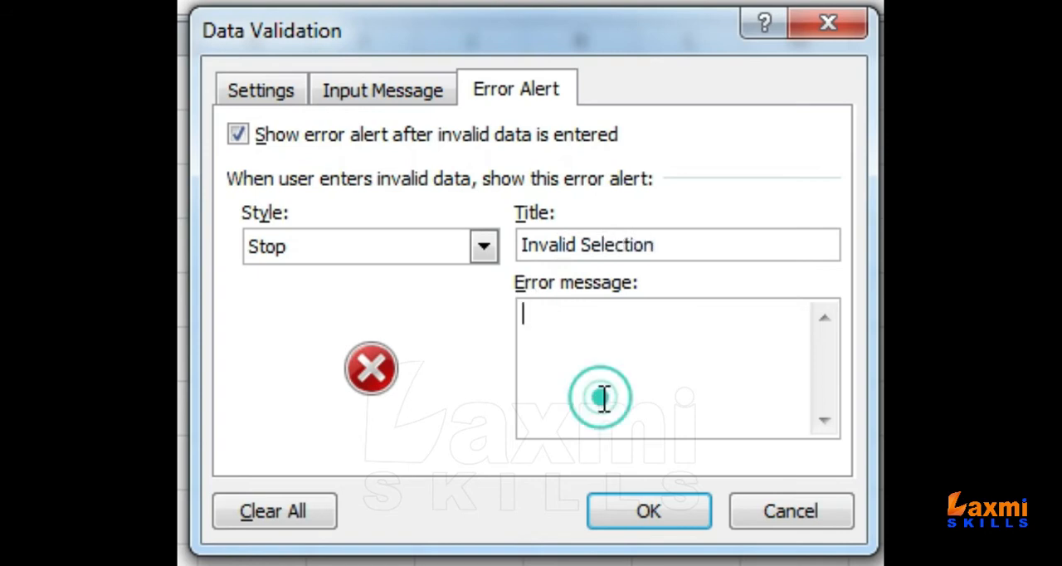
type("Pleas")
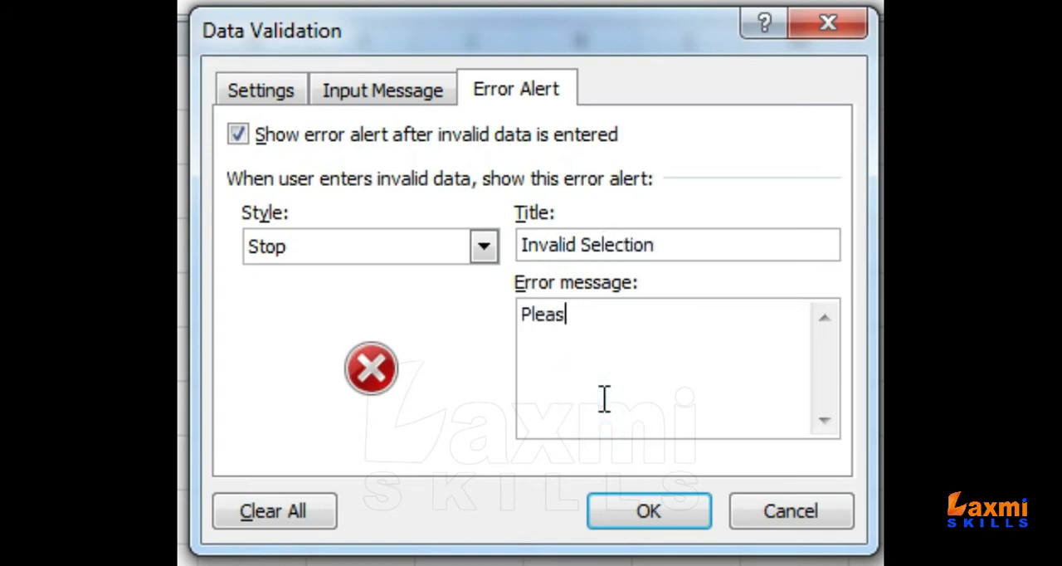
type("e sele")
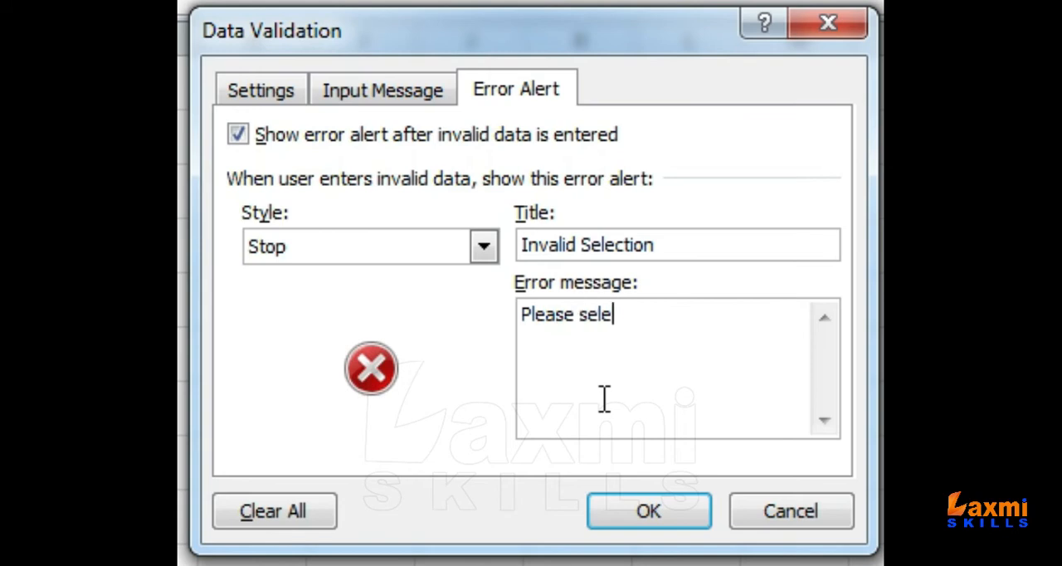
type("ct Parti")
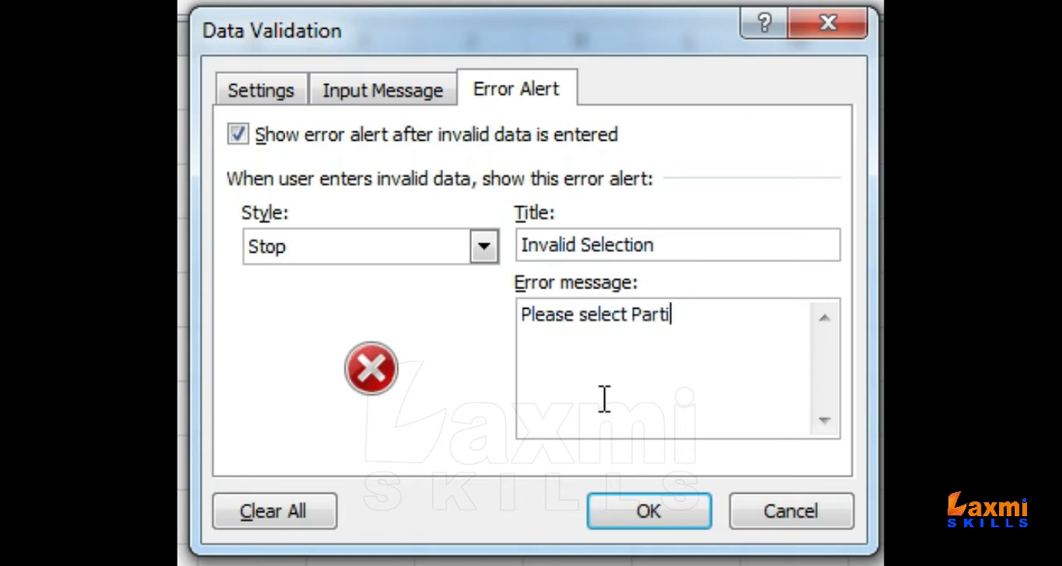
type("culars fro")
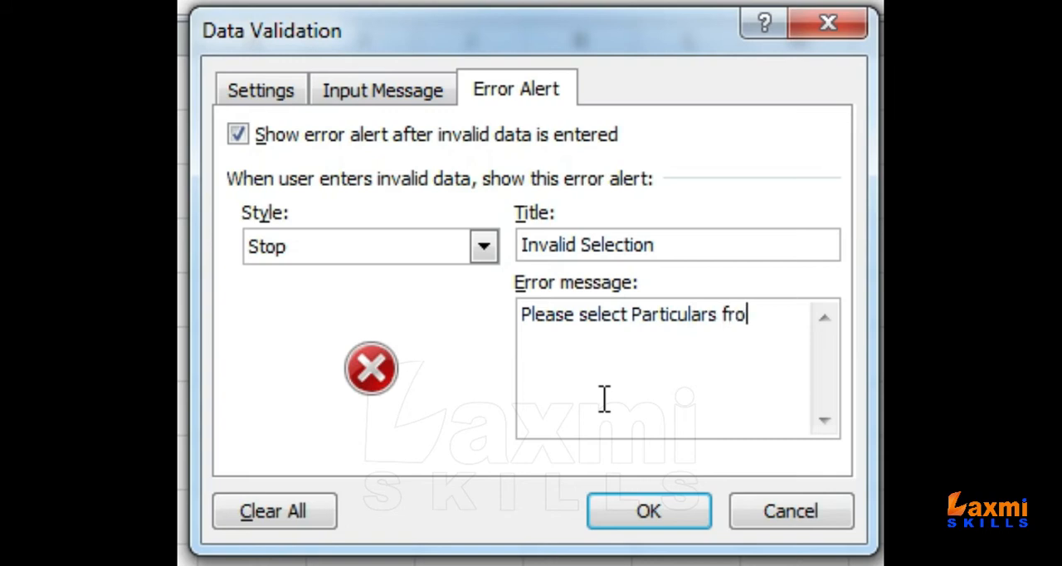
type("m drow")
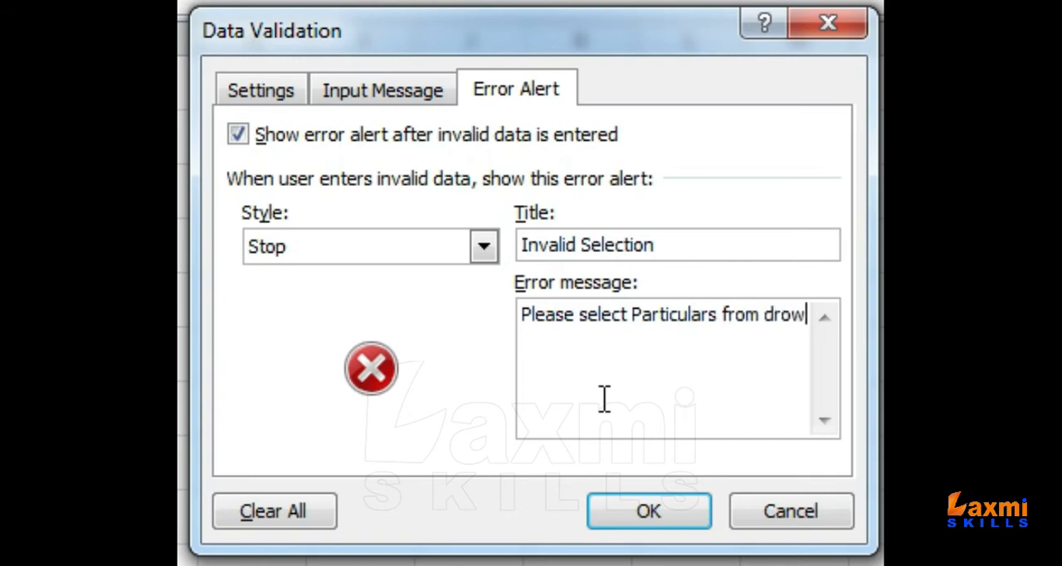
type("-down list.")
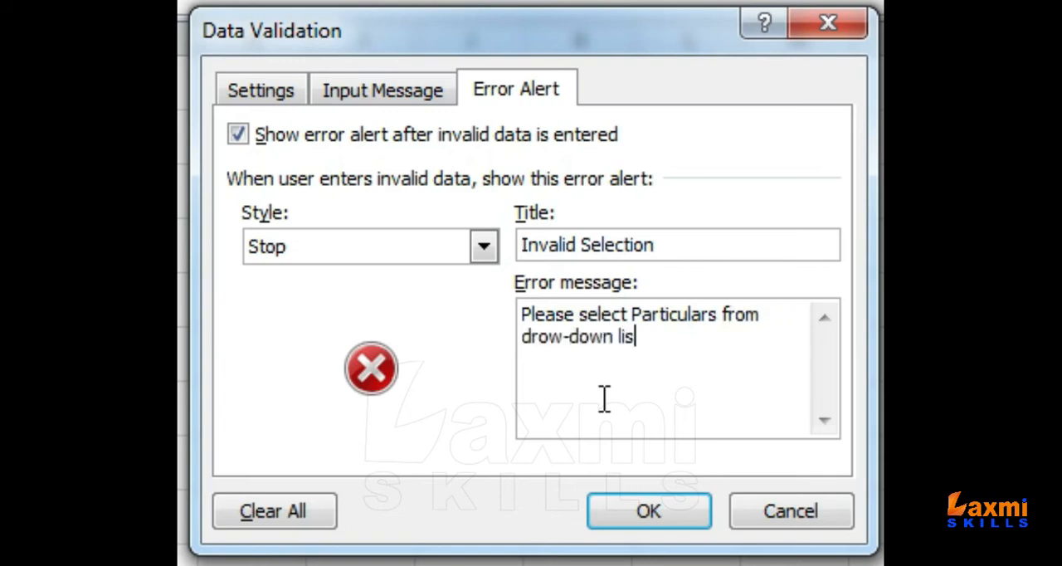
left_click(699, 509)
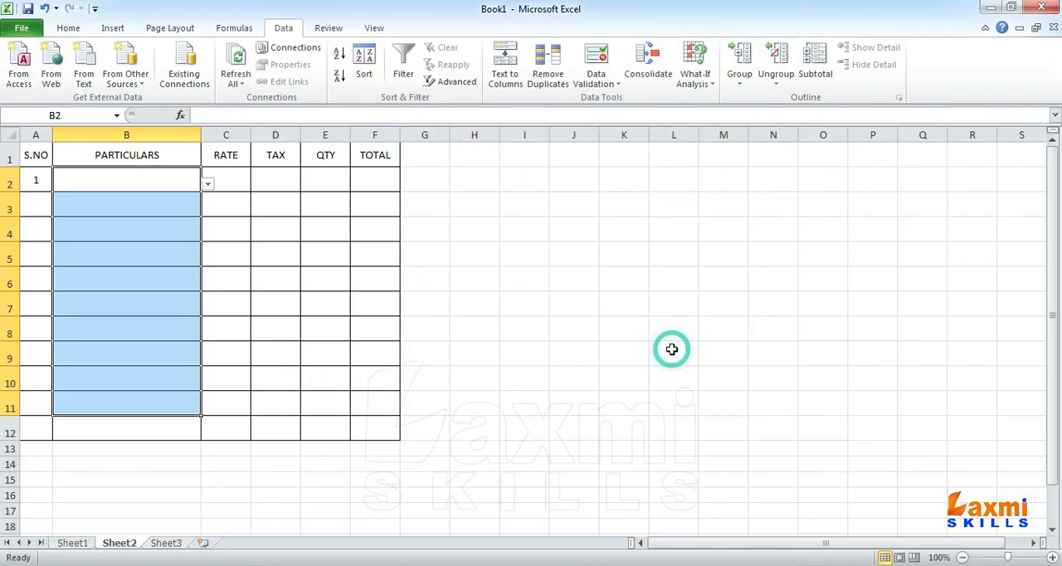
Step: Look through the items offered by the drop-down list in B2 without choosing one
left_click(166, 182)
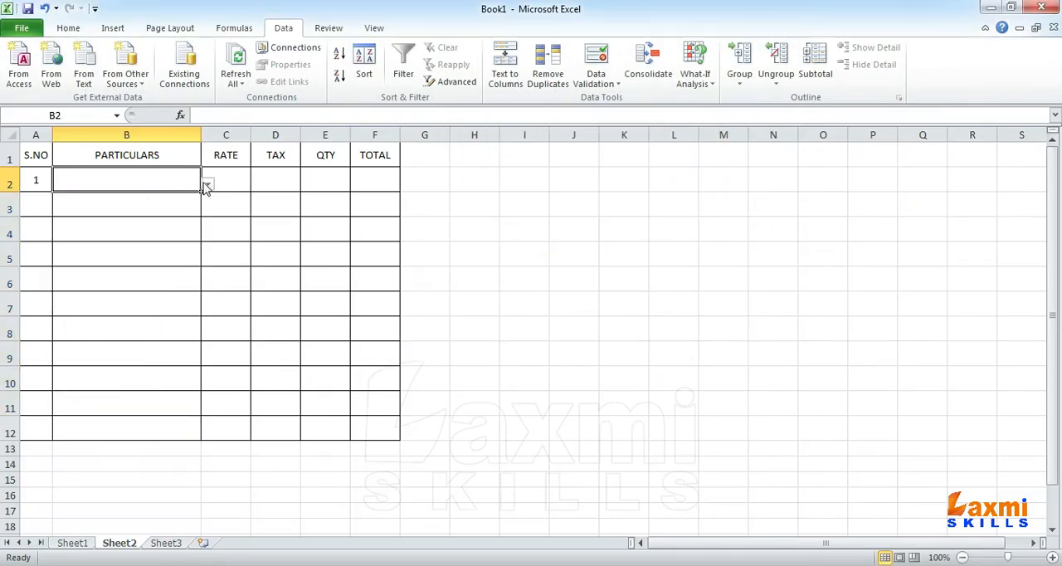
left_click(207, 184)
left_click_drag(208, 220, 208, 193)
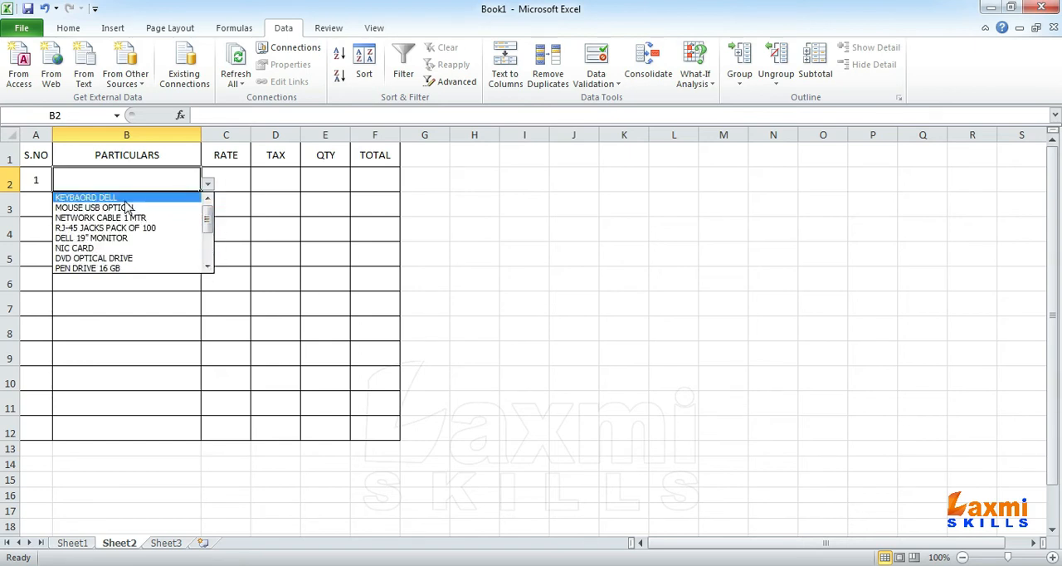
mouse_move(207, 208)
left_mouse_down()
mouse_move(207, 265)
mouse_move(208, 208)
left_mouse_up()
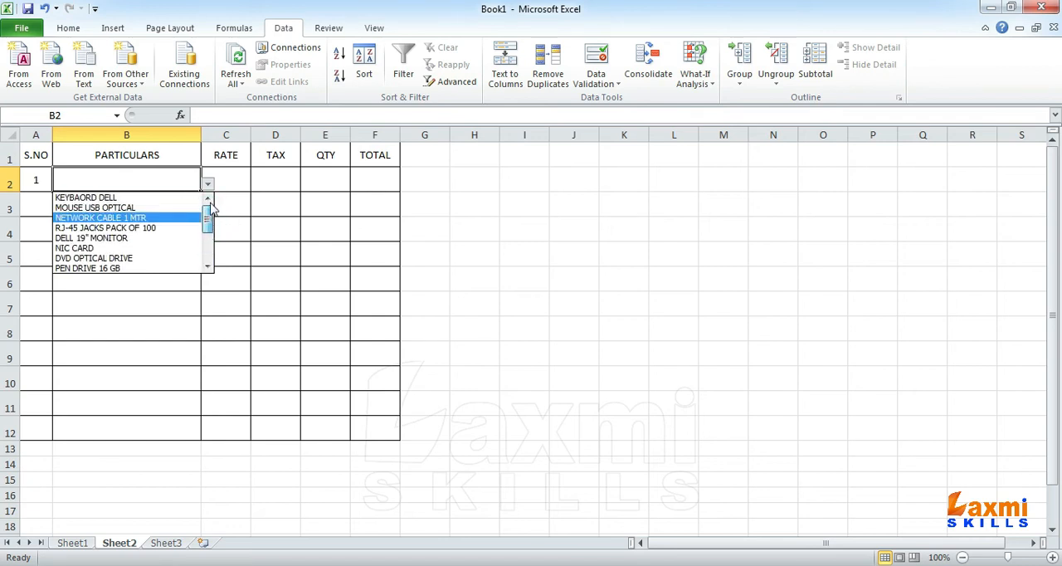
left_click(121, 177)
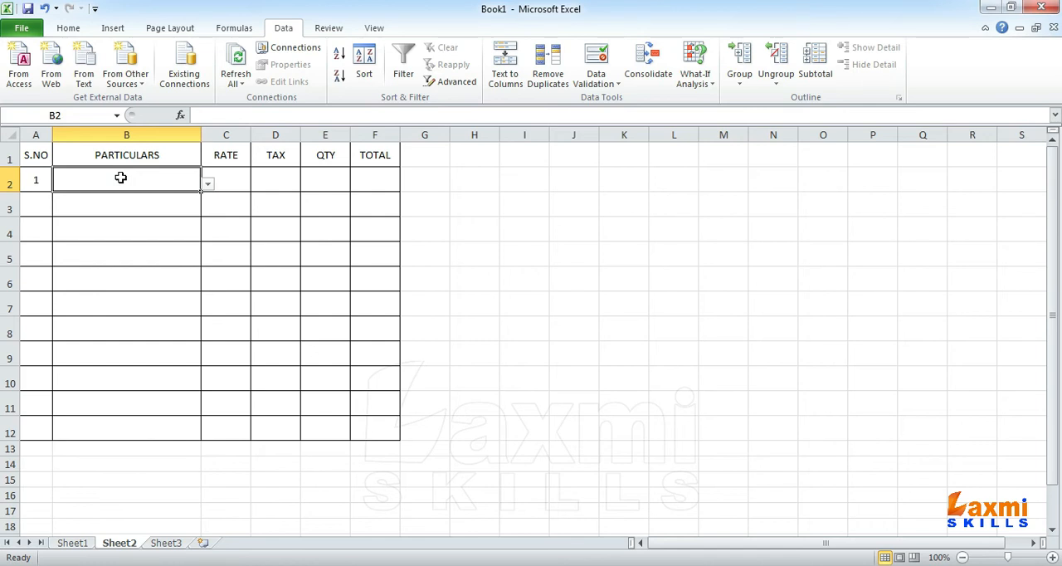
left_click(234, 171)
left_click(268, 177)
left_click(337, 180)
left_click(367, 176)
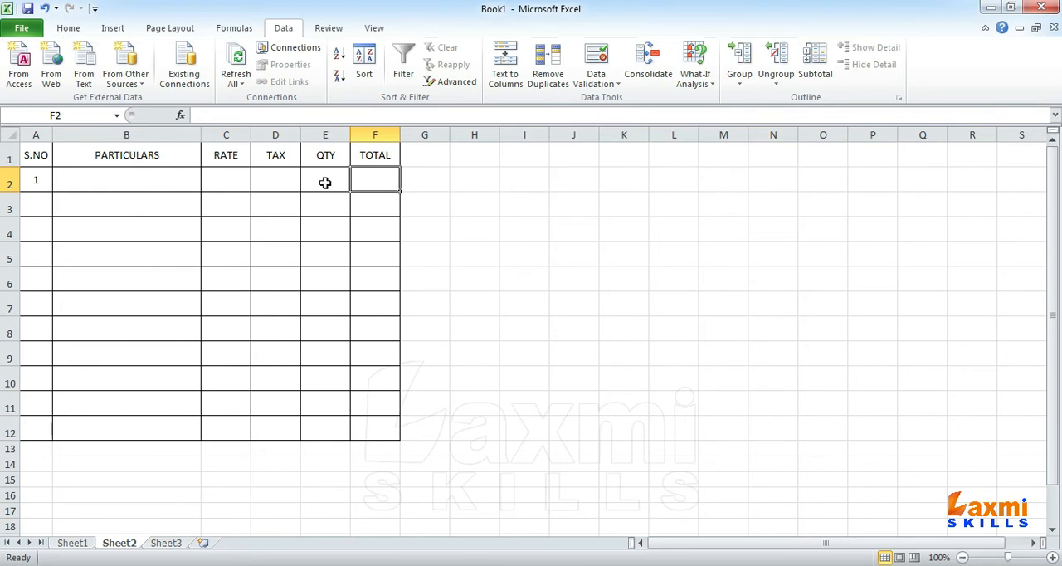
left_click(40, 208)
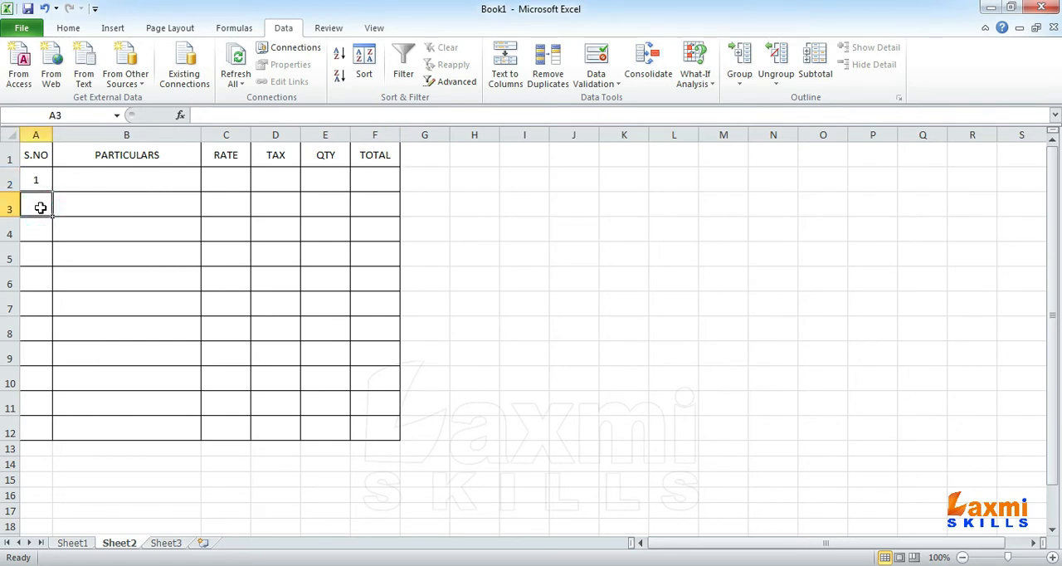
Step: Enter the serial-number formula =IF(NOT(B3=0),A2+1,"") in cell A3
type("=")
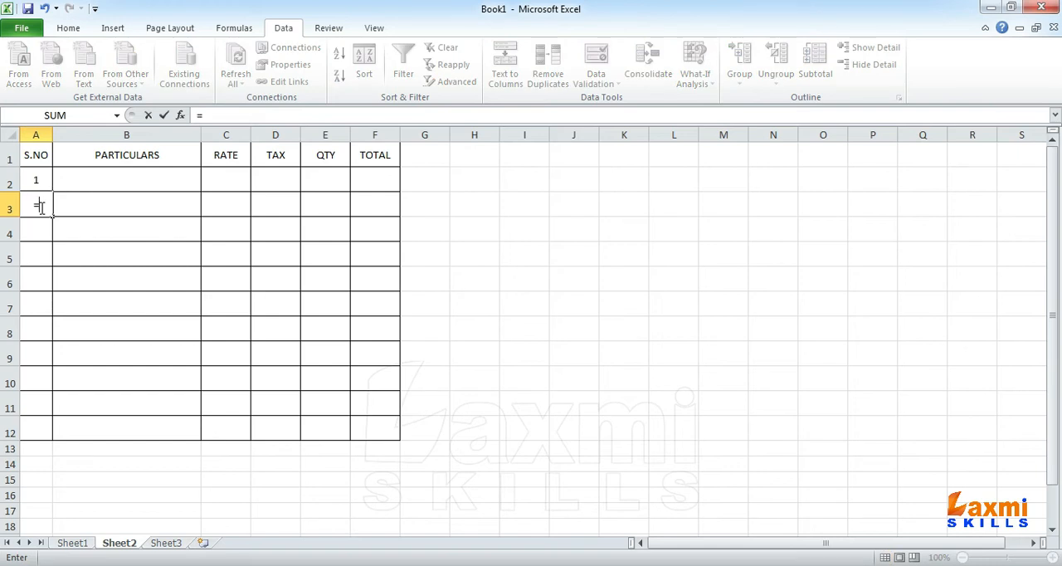
type("if")
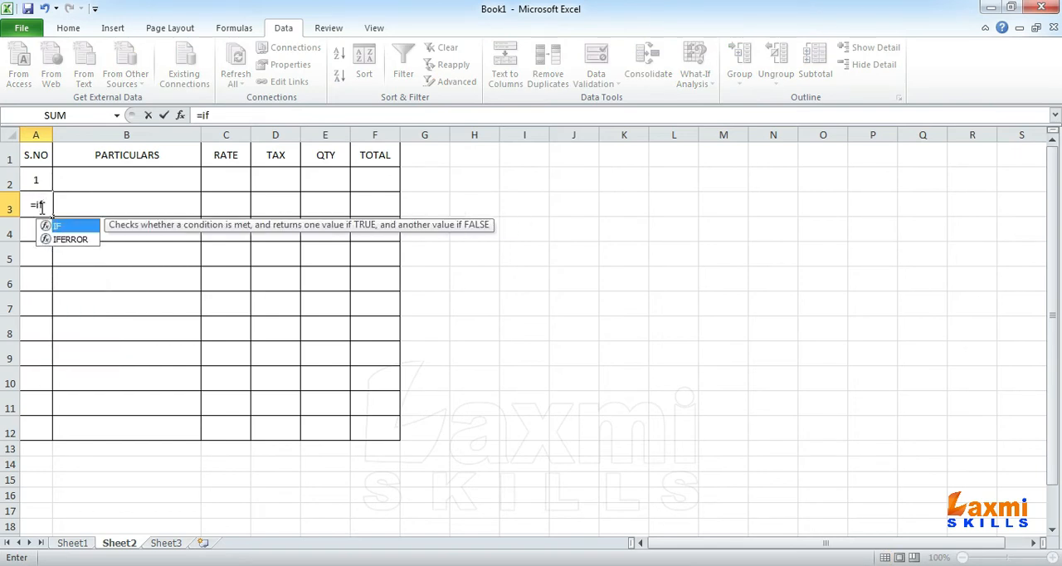
key("BackSpace")
key("BackSpace")
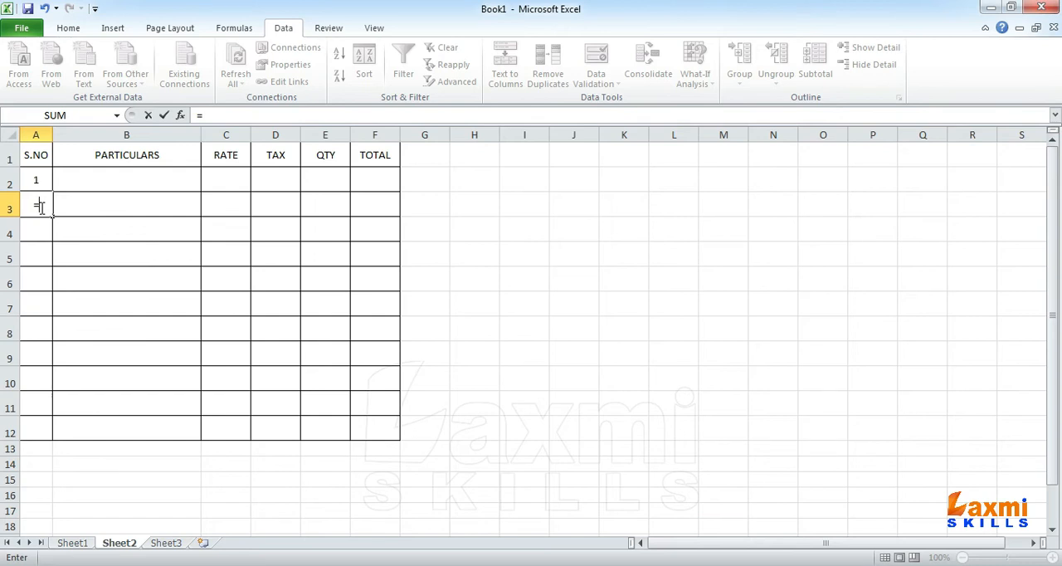
type("if")
key("Tab")
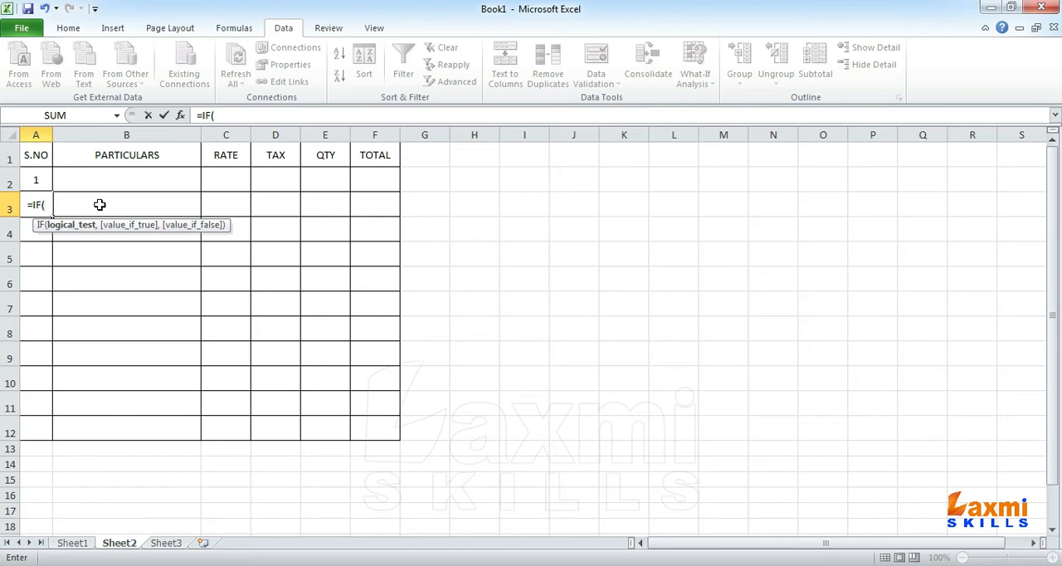
type("OT(")
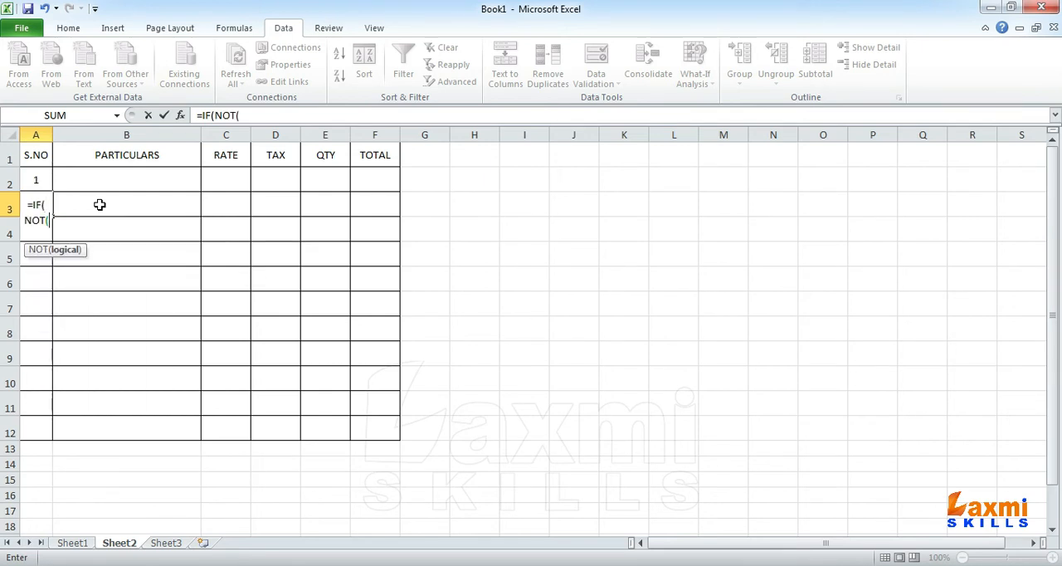
left_click(100, 205)
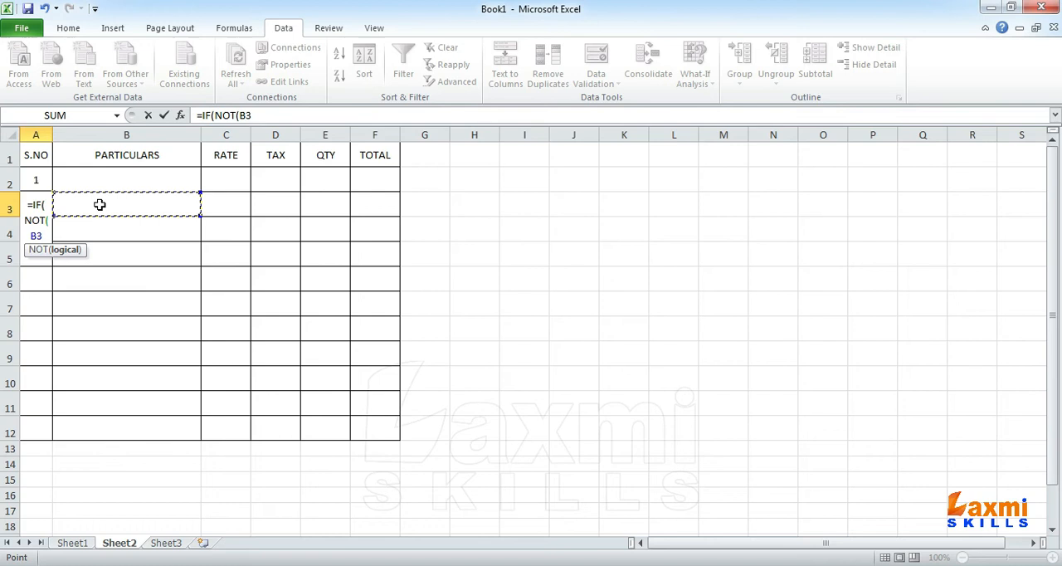
type("=0")
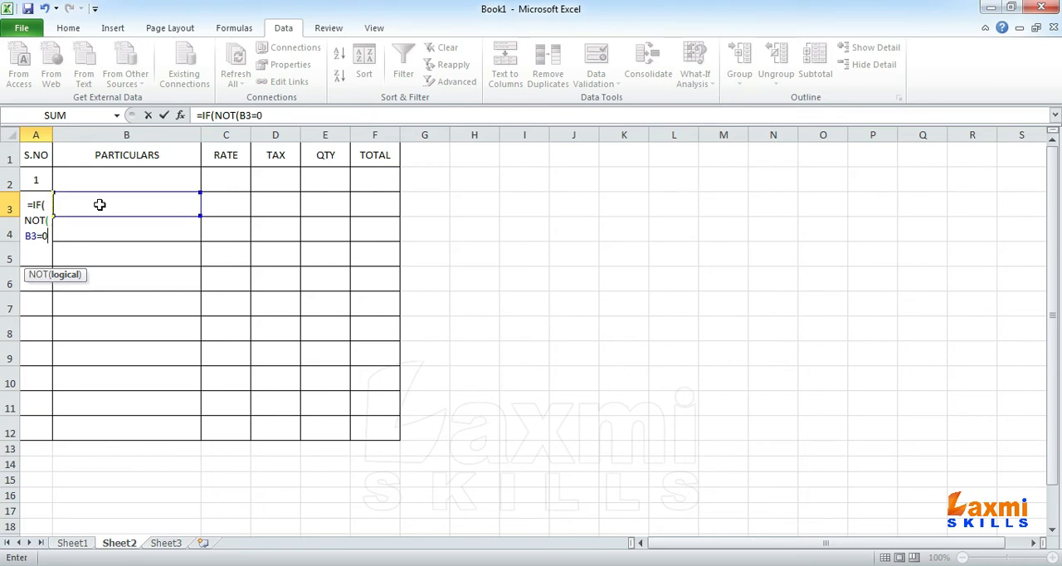
type("),A2+1")
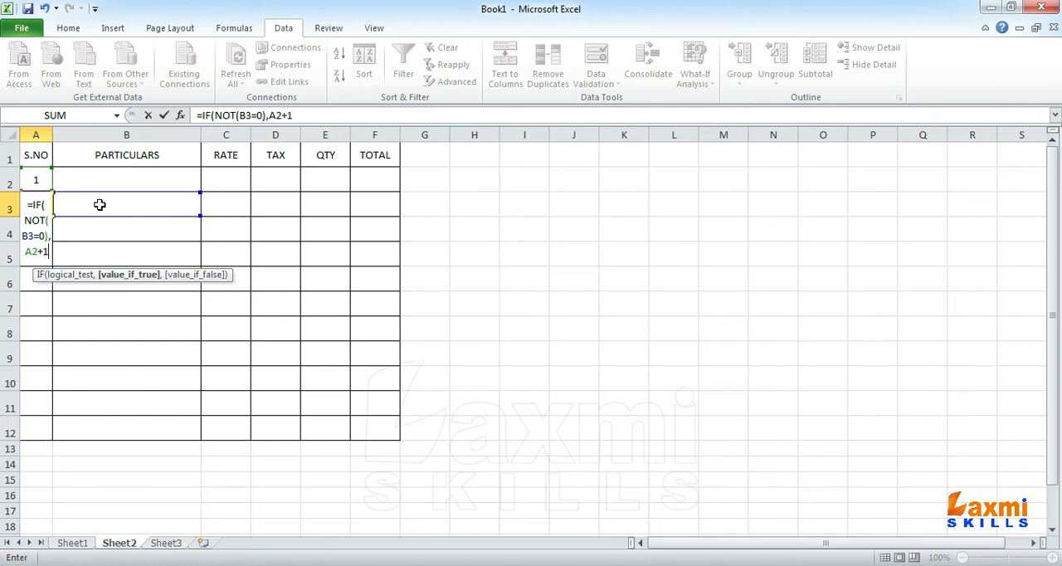
type(",\"\")")
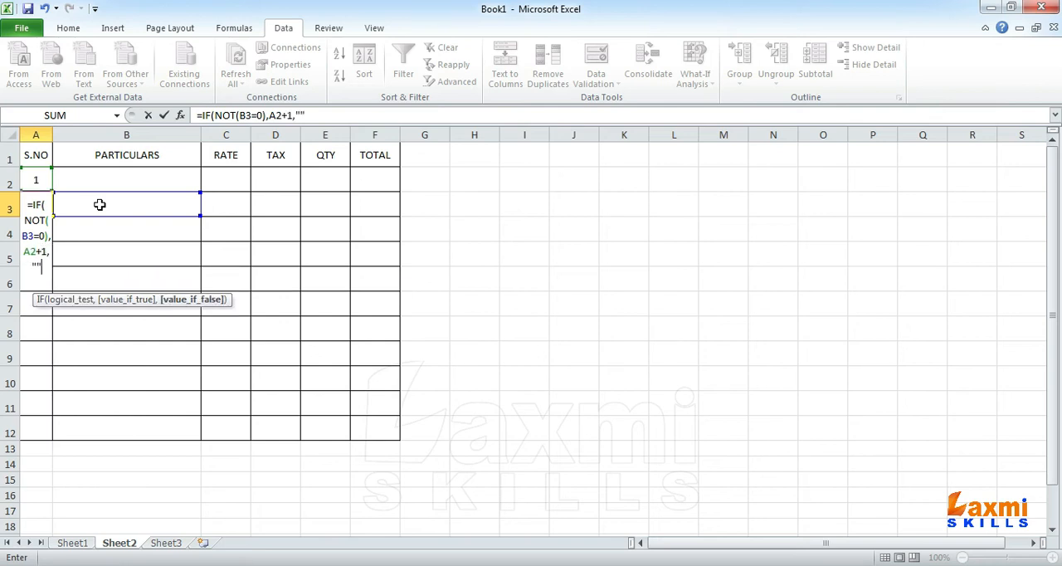
key("Return")
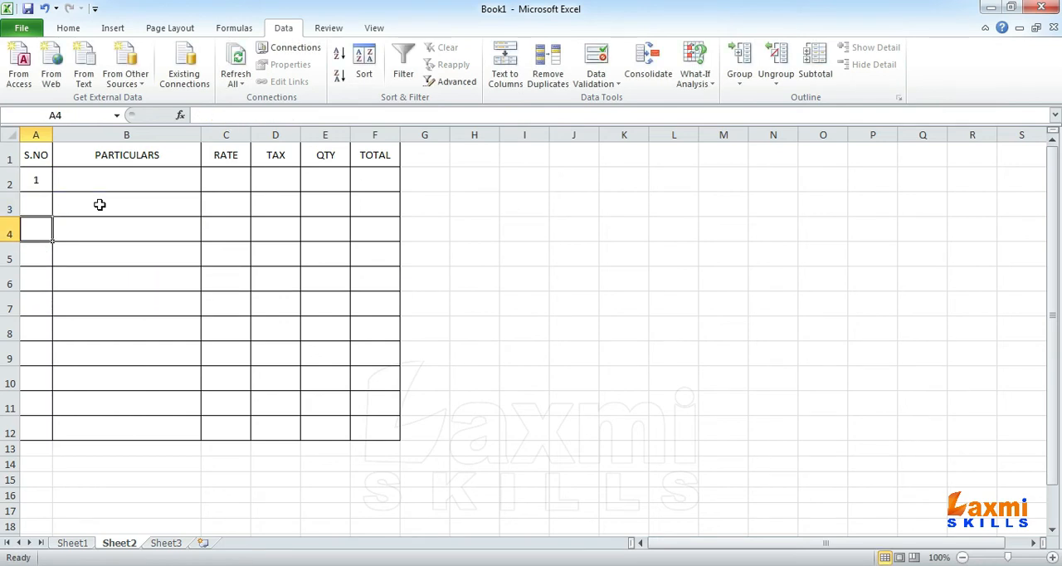
Step: Fill the serial-number formula from A3 down through A11
left_click(36, 209)
left_click_drag(53, 218, 56, 411)
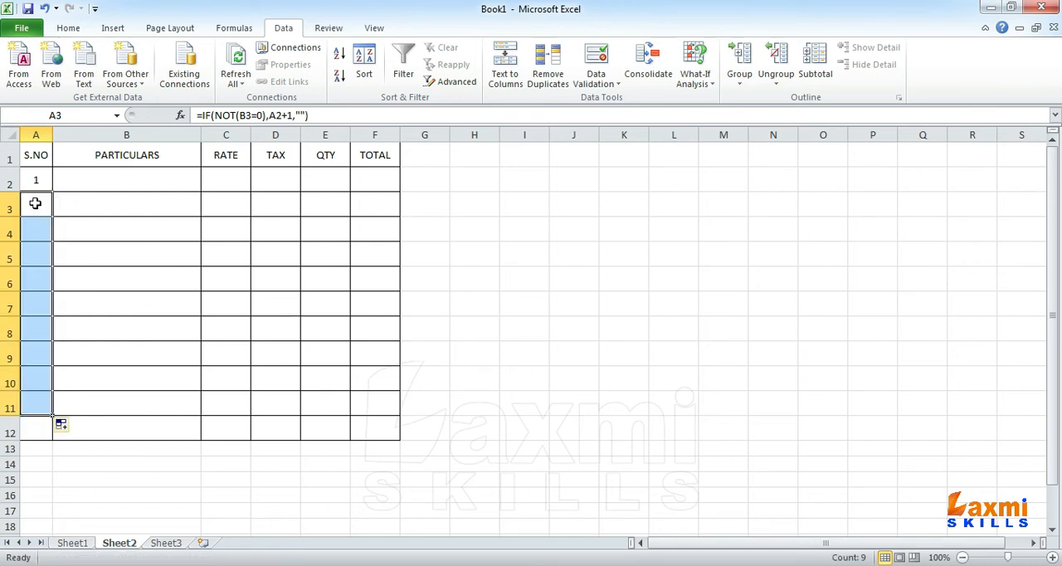
left_click(35, 204)
left_click(370, 176)
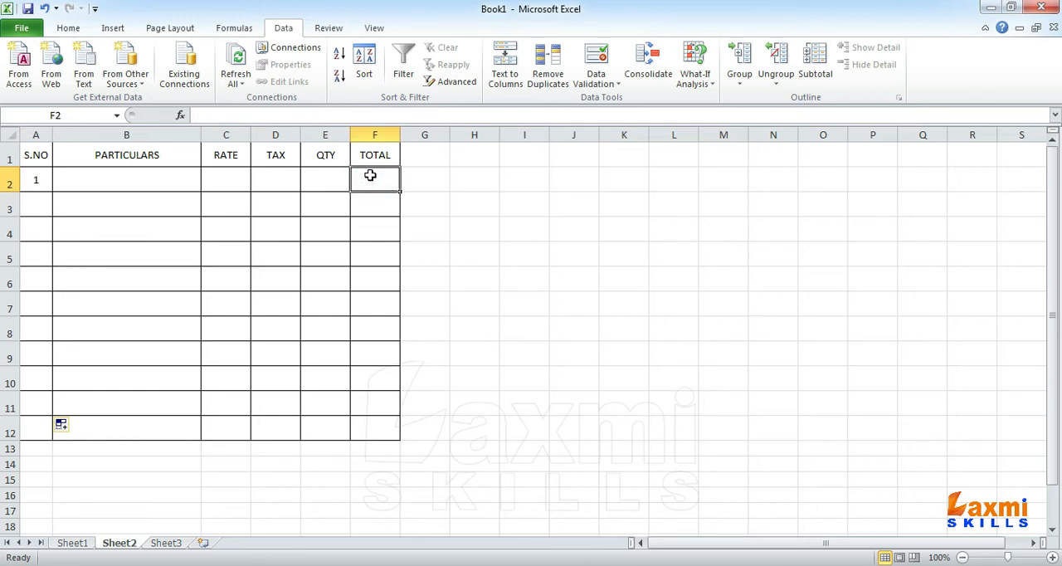
left_click(326, 176)
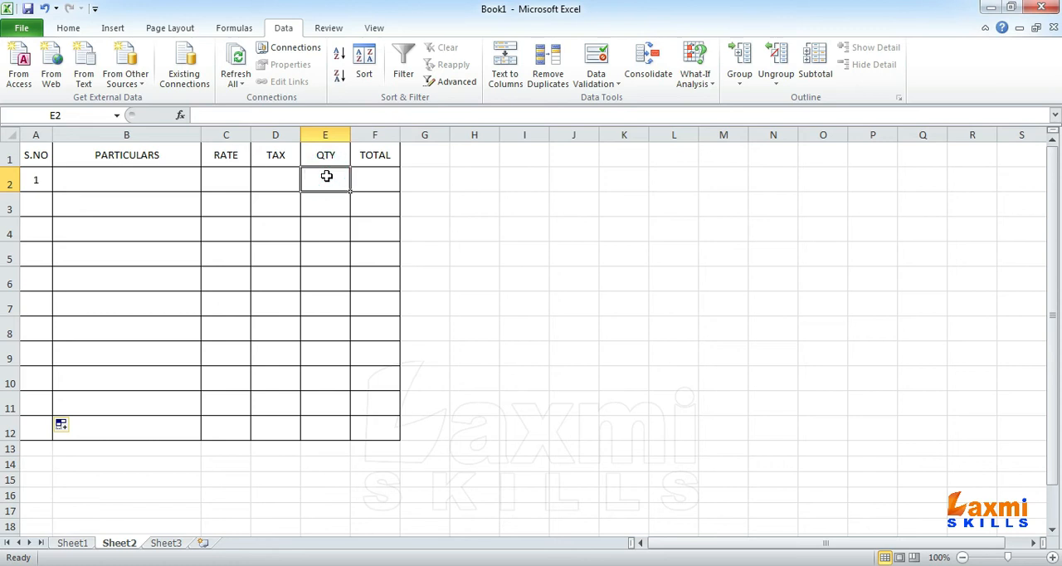
left_click(372, 181)
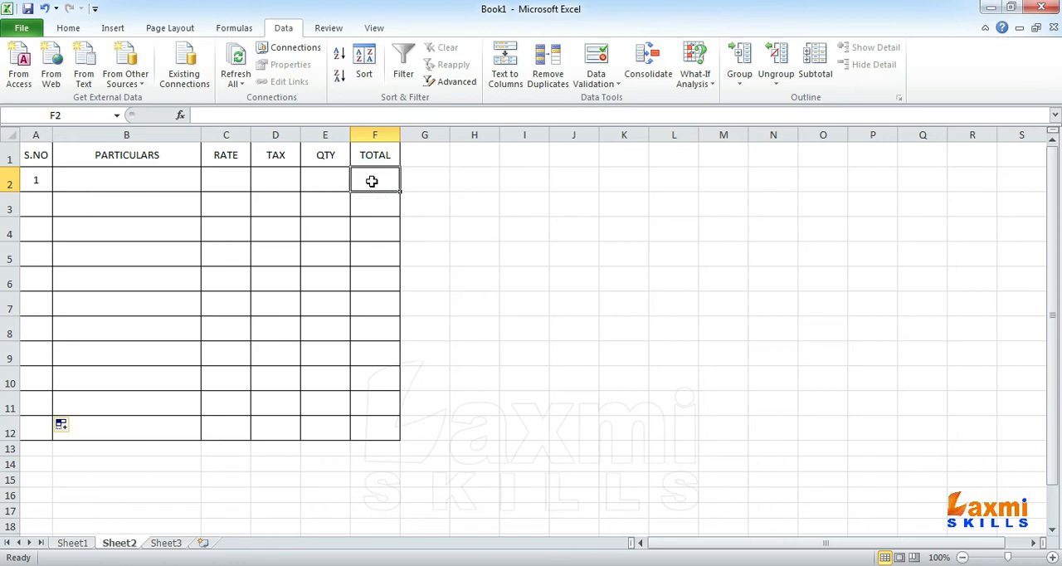
left_click(332, 177)
left_click(386, 180)
left_click(220, 182)
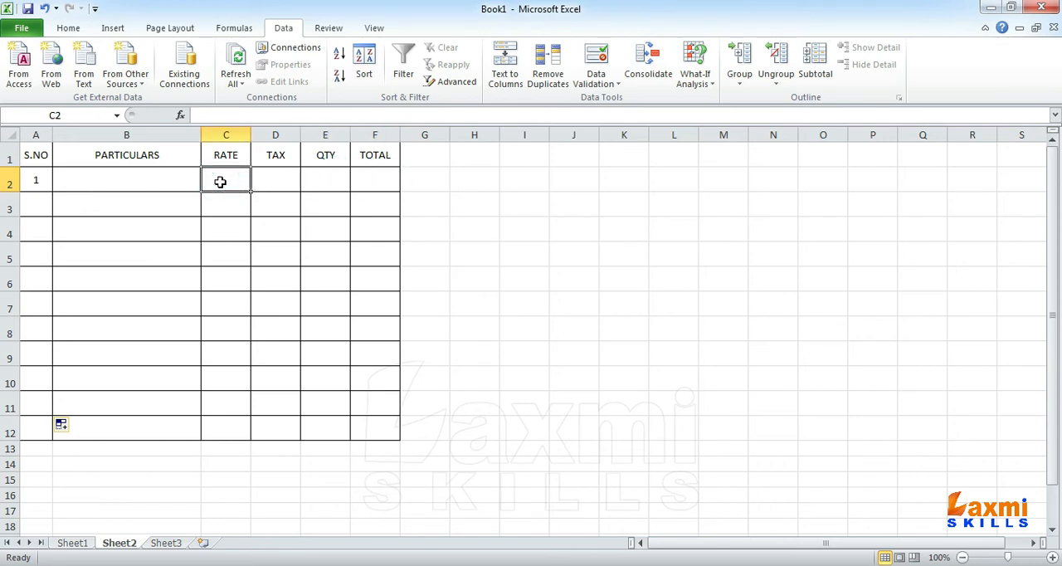
Step: Choose KEYBAORD DELL as the particulars in B2 from its drop-down list
left_click(141, 175)
left_click(208, 181)
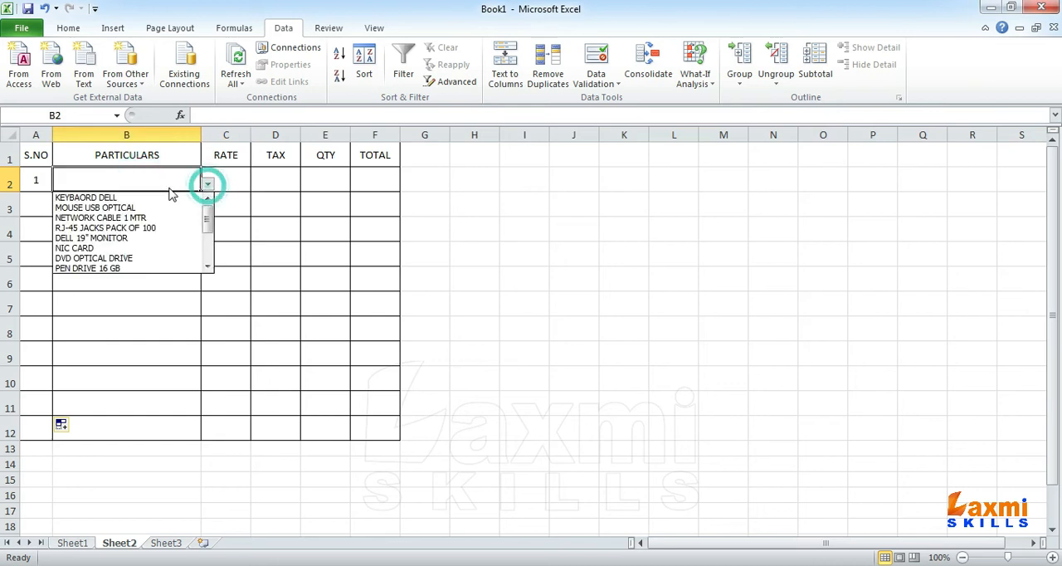
left_click(158, 199)
Step: Fill in the first item's row with rate 250, tax 18% and quantity 2
left_click(226, 177)
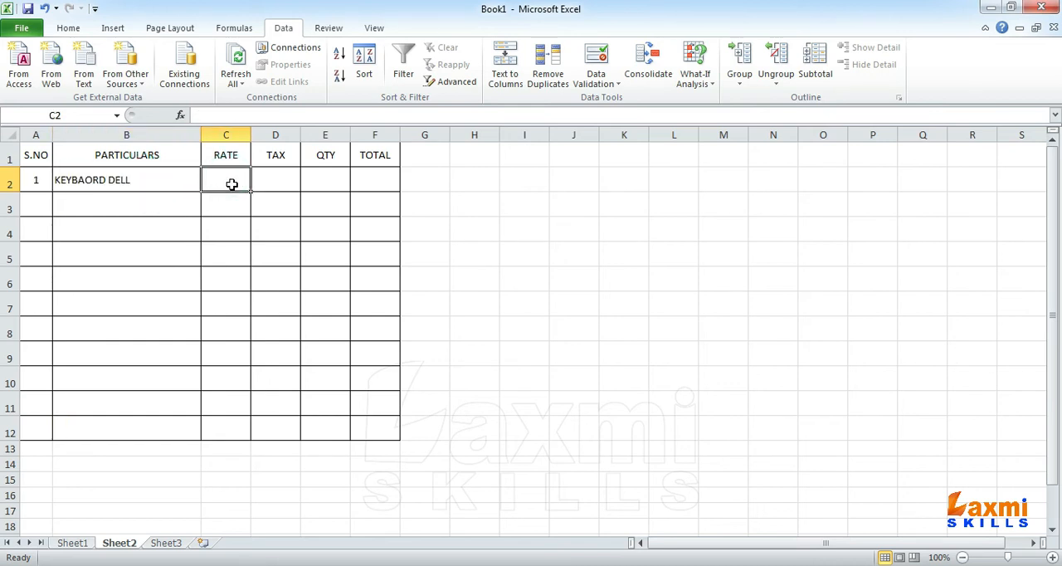
type("2502")
key("BackSpace")
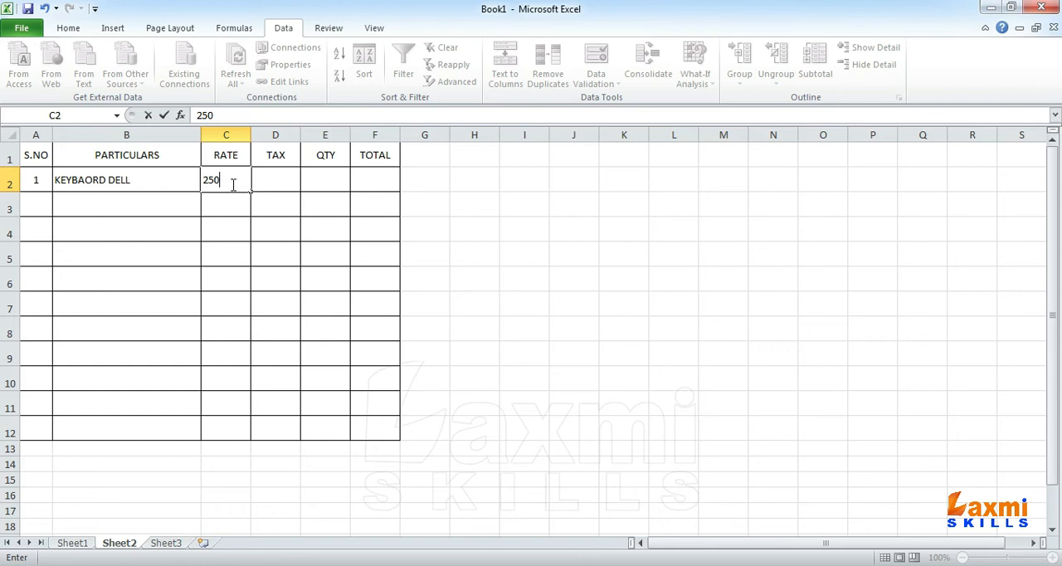
key("Tab")
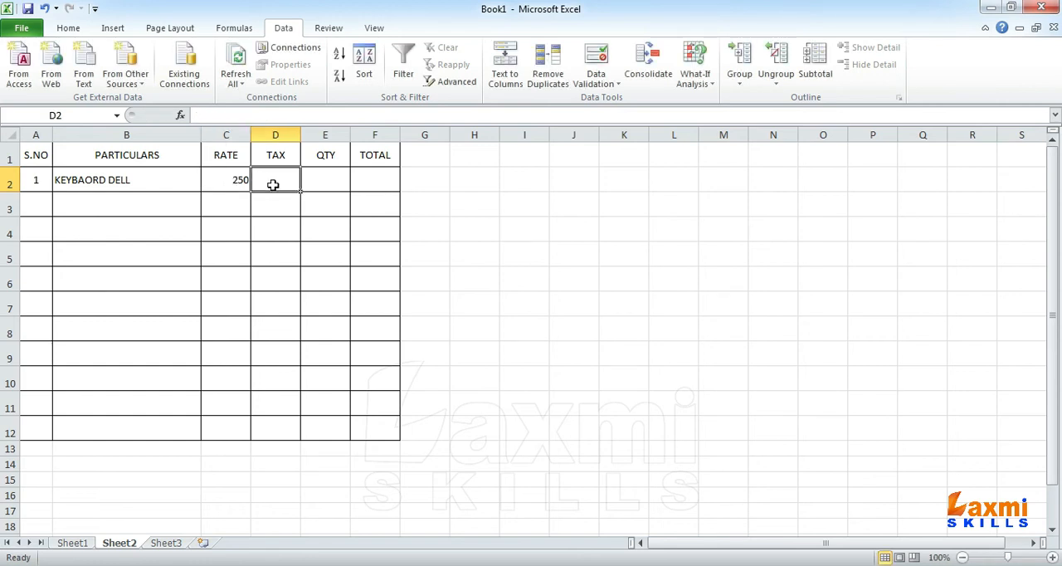
type("18")
key("Tab")
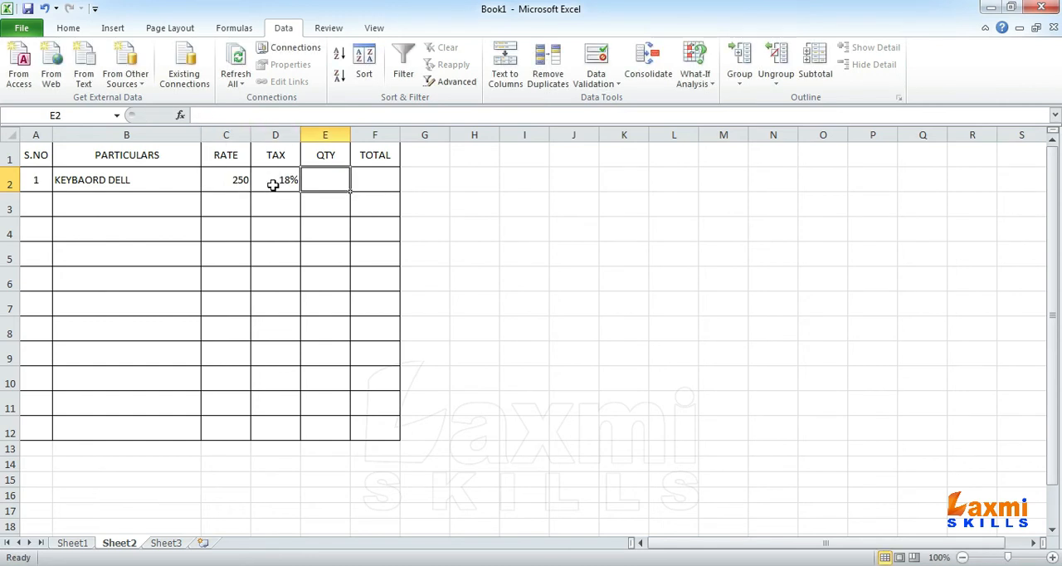
type("2")
left_click(369, 183)
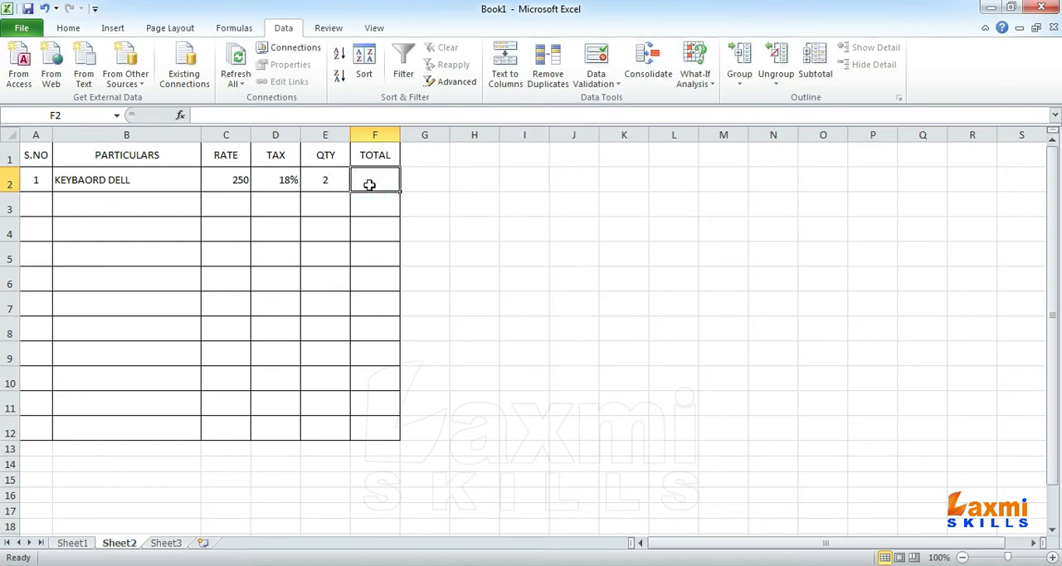
left_click(238, 176)
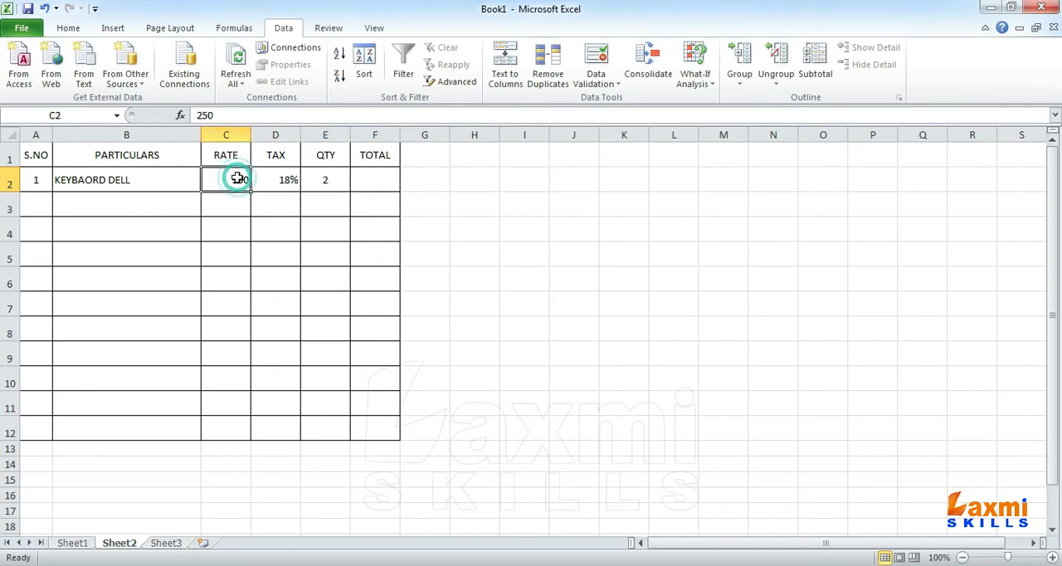
left_click(329, 182)
left_click(386, 182)
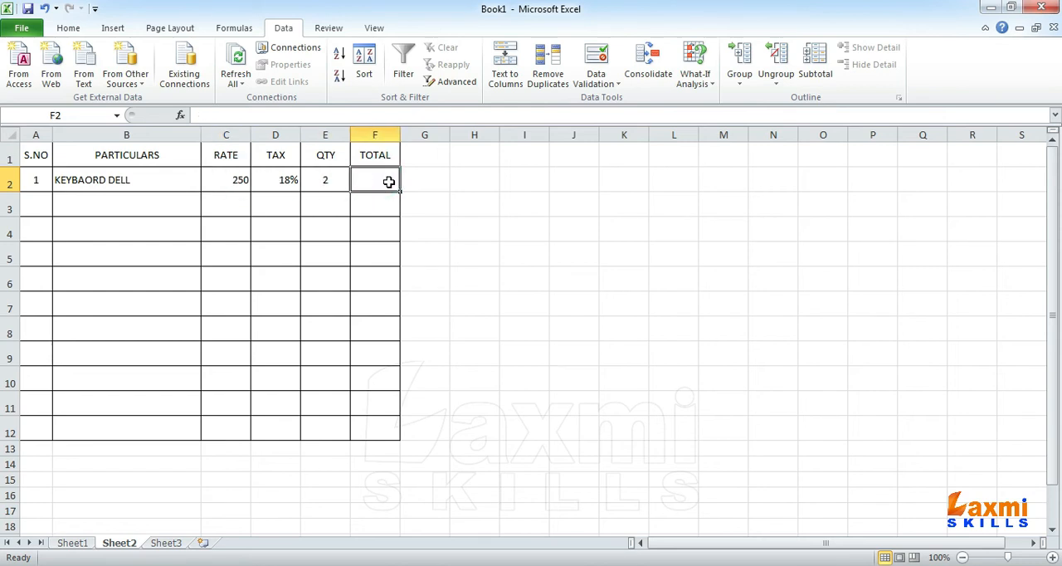
Step: Write the calculation note =RATE + TAX X QTY in the empty cell K4
left_click(605, 233)
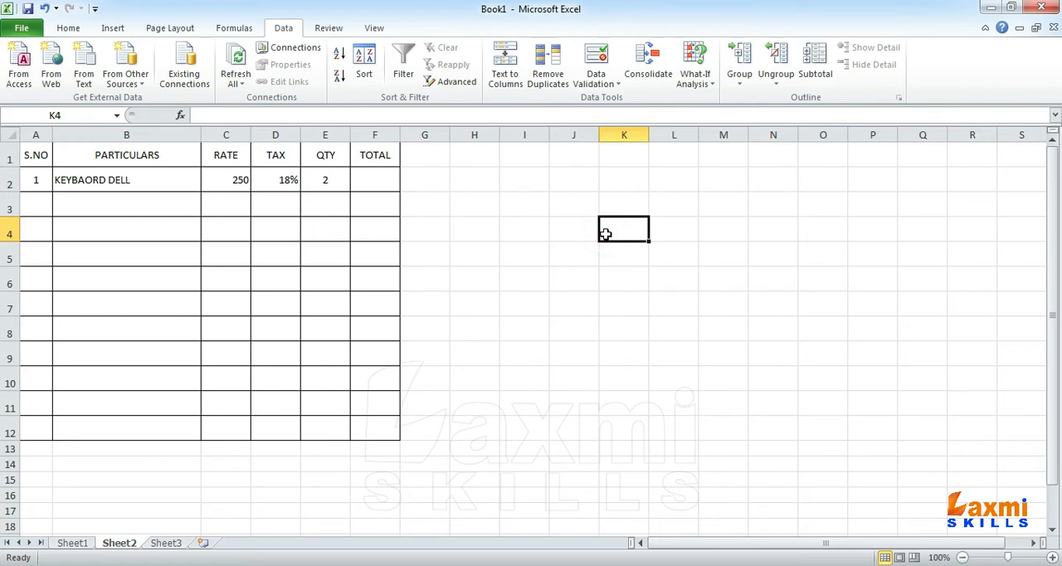
type("=RATE")
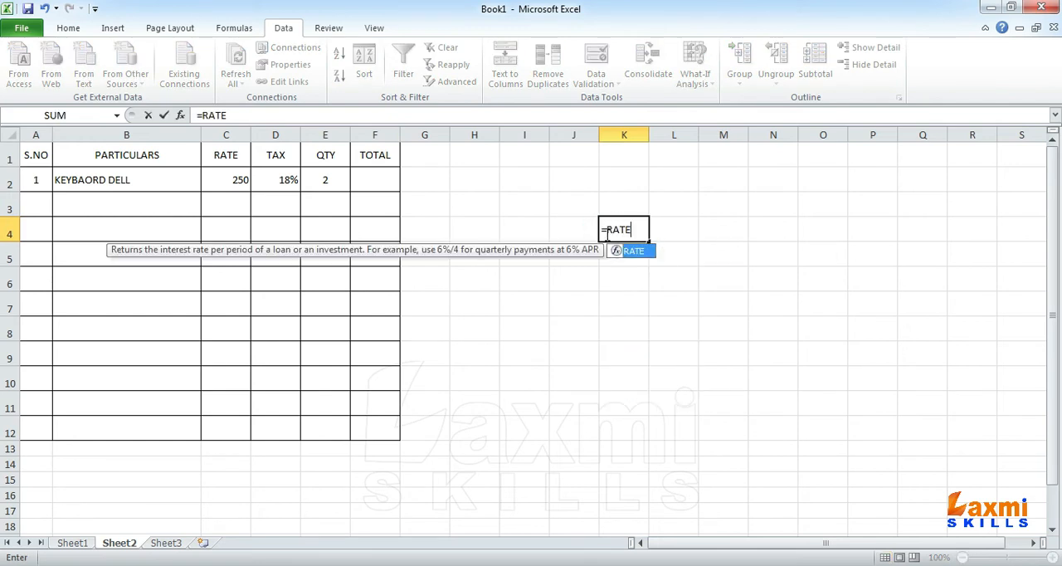
type(" +")
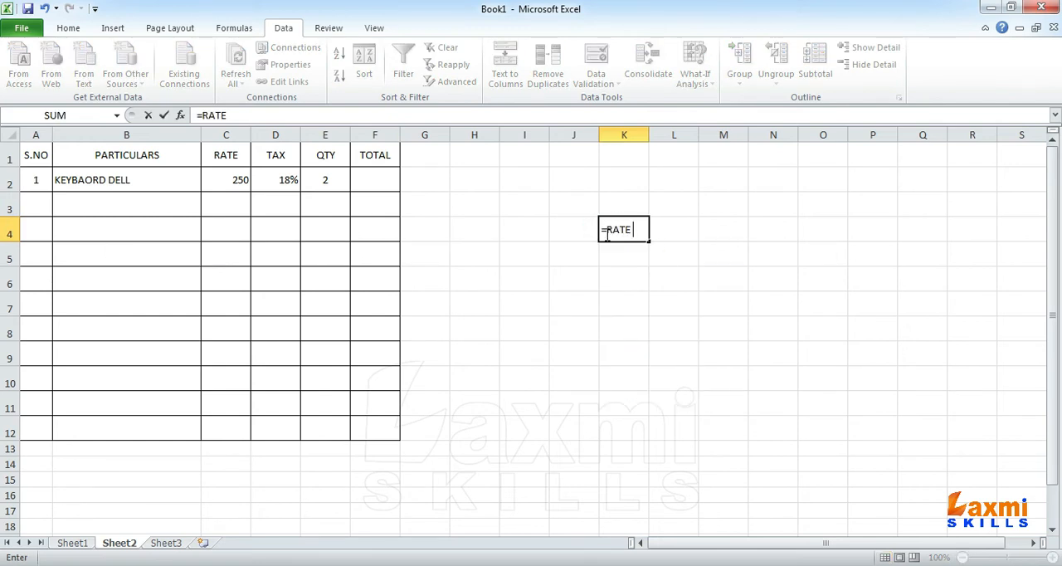
type(" TAX X QTY")
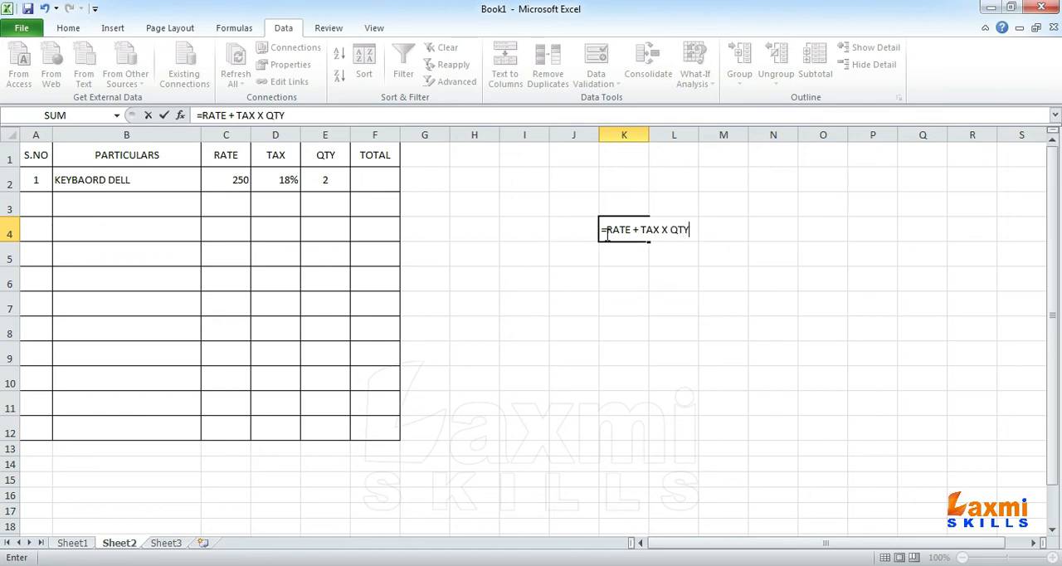
Step: Put parentheses around RATE + TAX in the K4 note and remove its equals sign so it reads (RATE + TAX) X QTY
left_click(617, 241)
type("(")
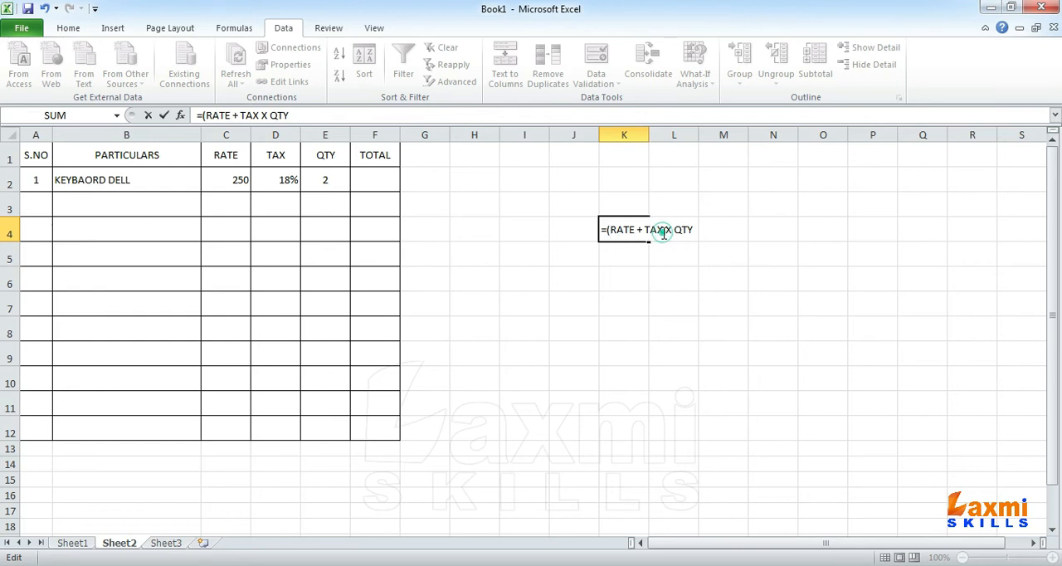
type(")")
left_click(617, 229)
left_click(659, 230)
left_click(616, 230)
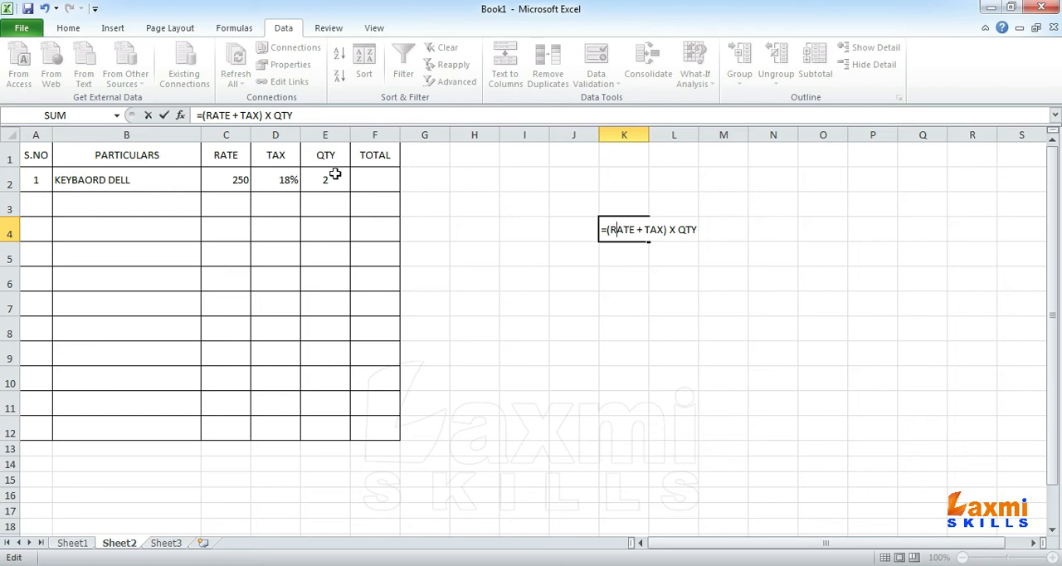
left_click(607, 229)
key("BackSpace")
key("Return")
Step: Begin the total formula in F2 with the rate plus its tax, as =(C2+(C2*D2)
left_click(379, 179)
type("=")
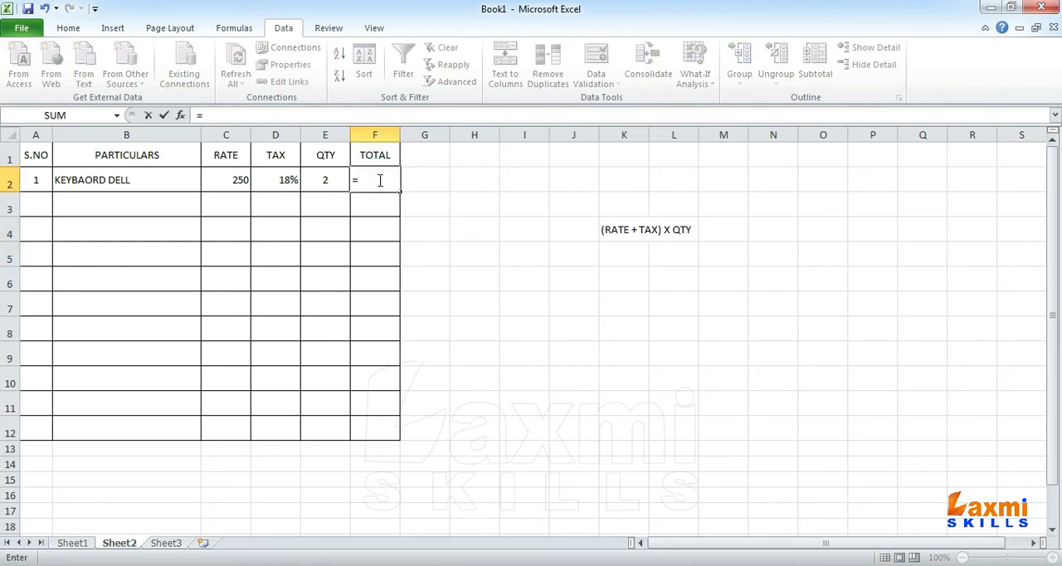
type("RATE")
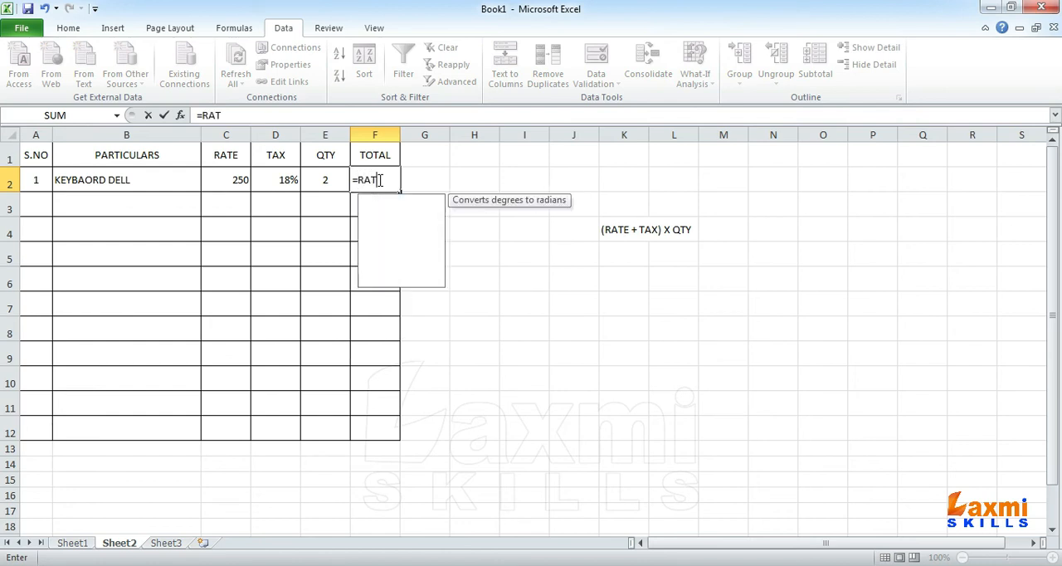
key("BackSpace")
key("BackSpace")
key("BackSpace")
key("BackSpace")
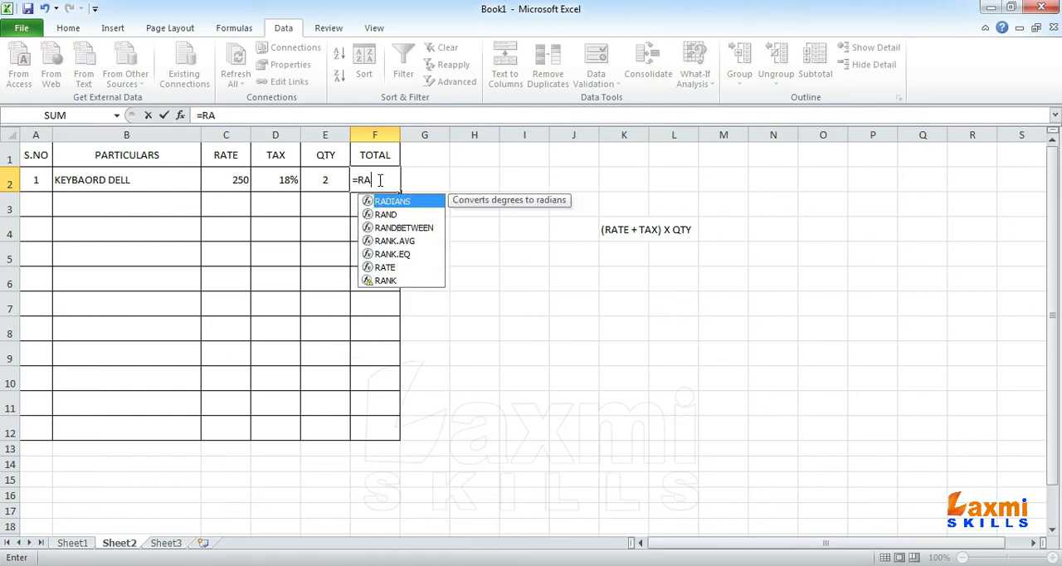
type("(")
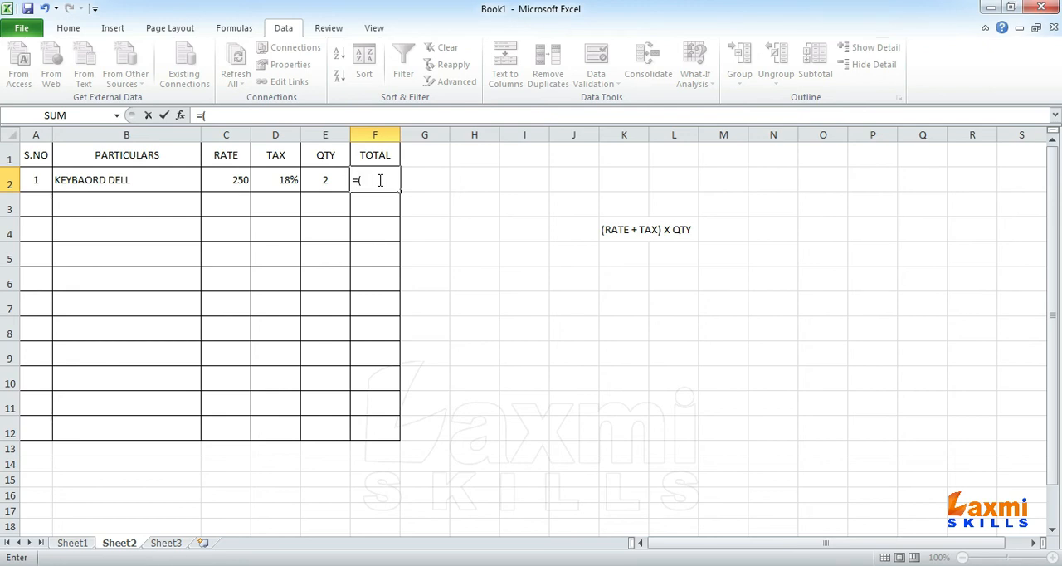
type("C2")
key("BackSpace")
key("BackSpace")
type("(C2+(C2*D2)")
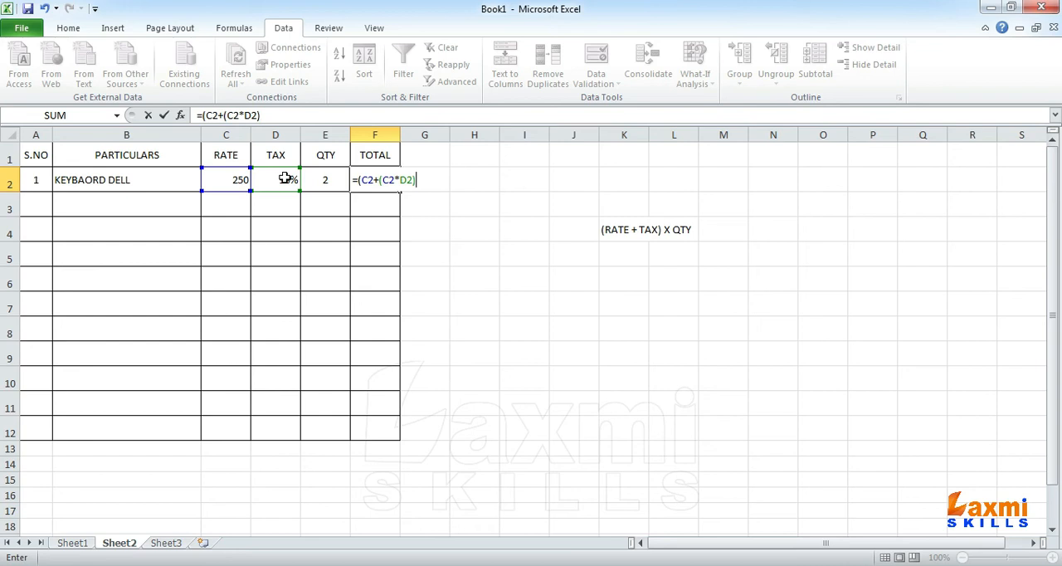
Step: Close the outer parenthesis and multiply by the quantity, completing F2 as =(C2+(C2*D2))*E2
left_click(397, 179)
type(")*E2")
key("Return")
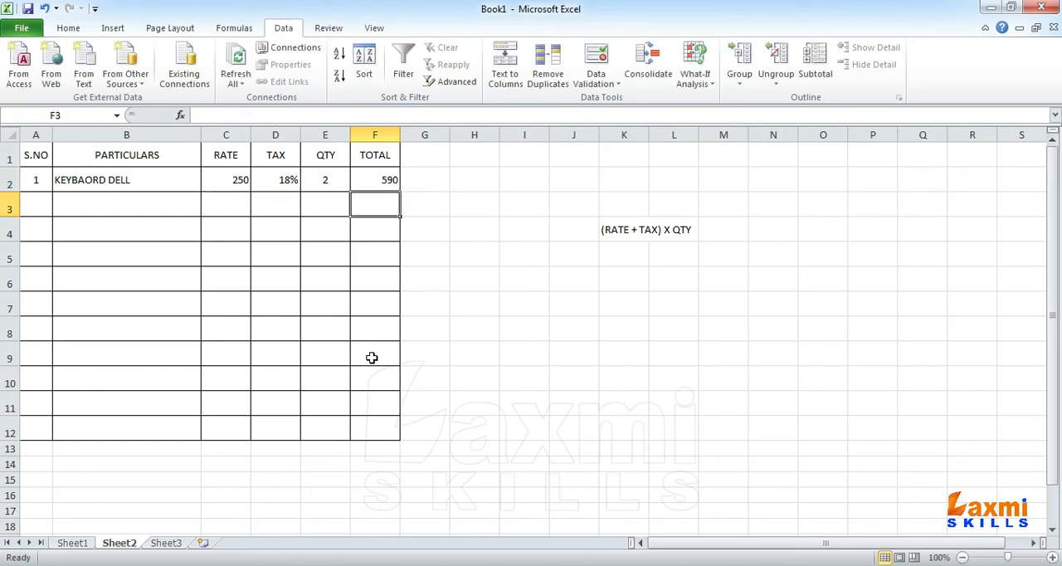
Step: Set the first item's quantity in E2 to 1 to test the total formula
left_click(369, 177)
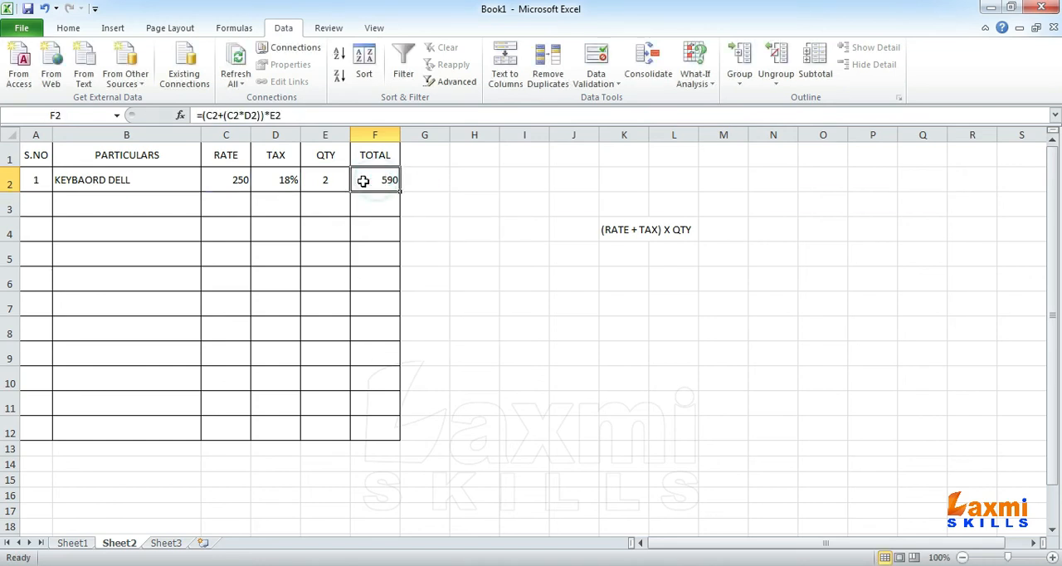
left_click(341, 181)
type("1")
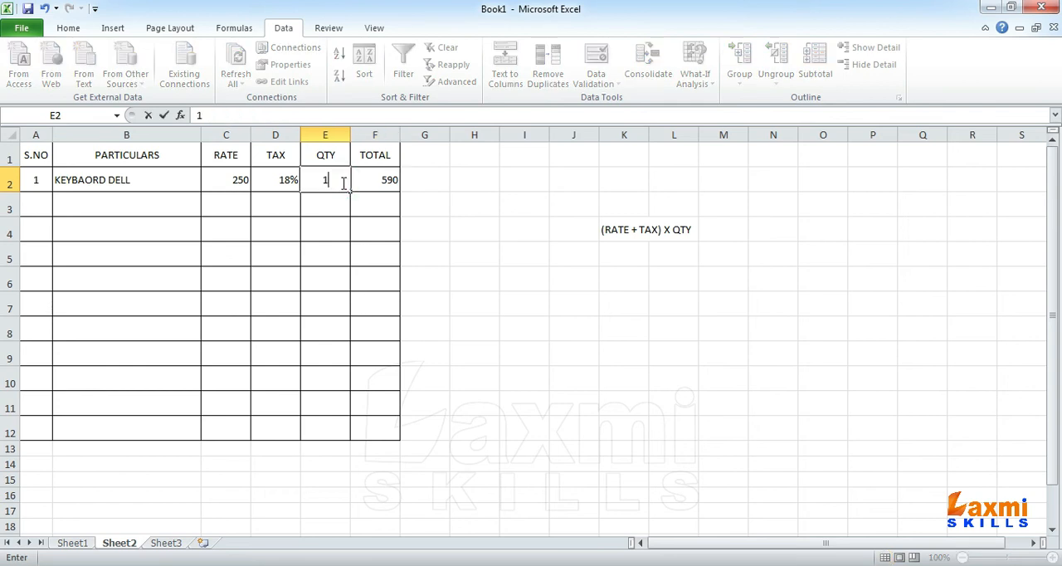
key("Return")
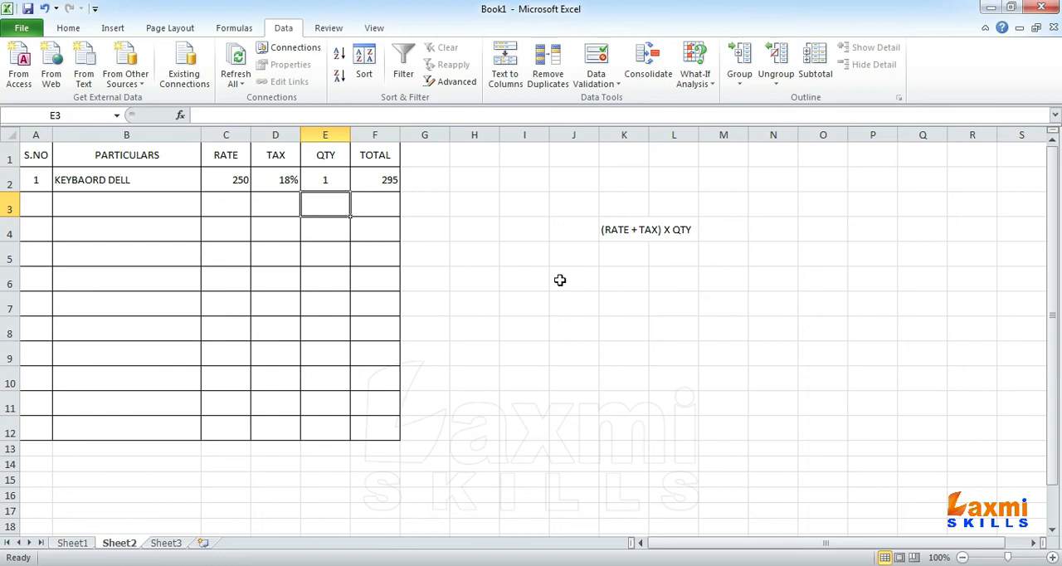
Step: Work out the tax in spare cells by entering 250 in K6 and =K6/100*18 in K7
left_click(616, 282)
type("250+")
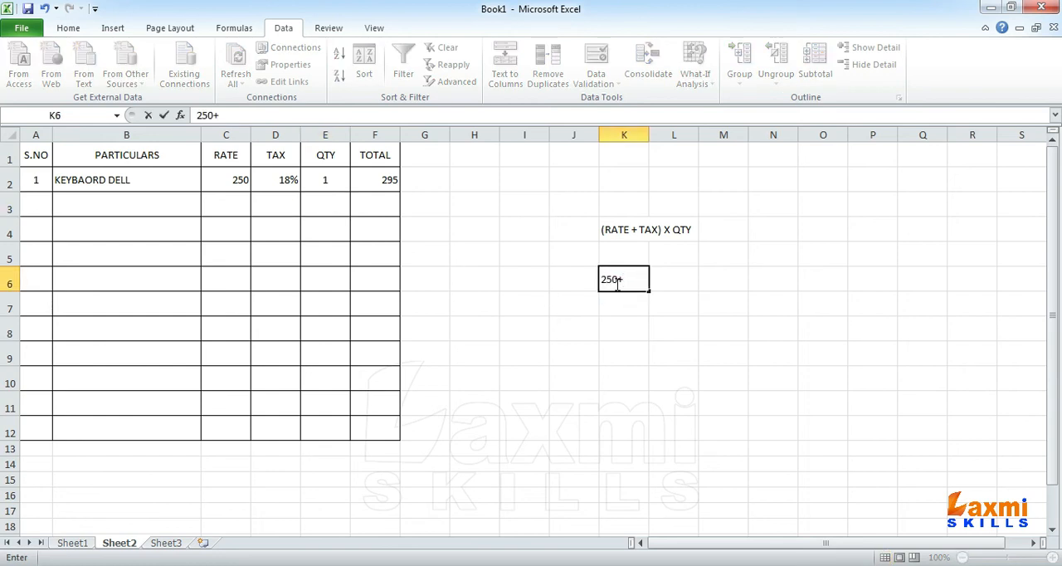
key("BackSpace")
key("Return")
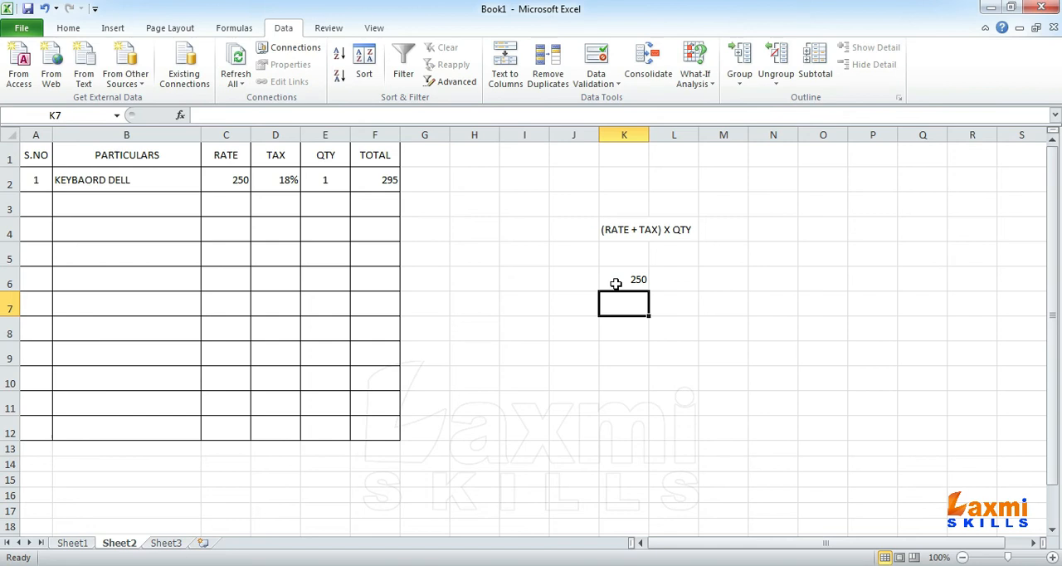
type("=")
left_click(616, 282)
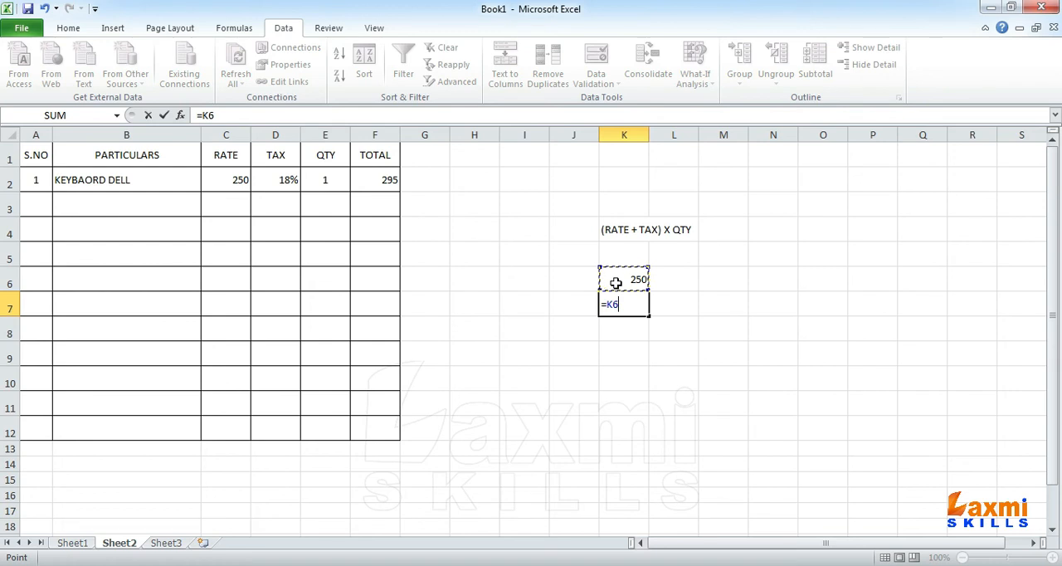
type("/100*18")
key("Return")
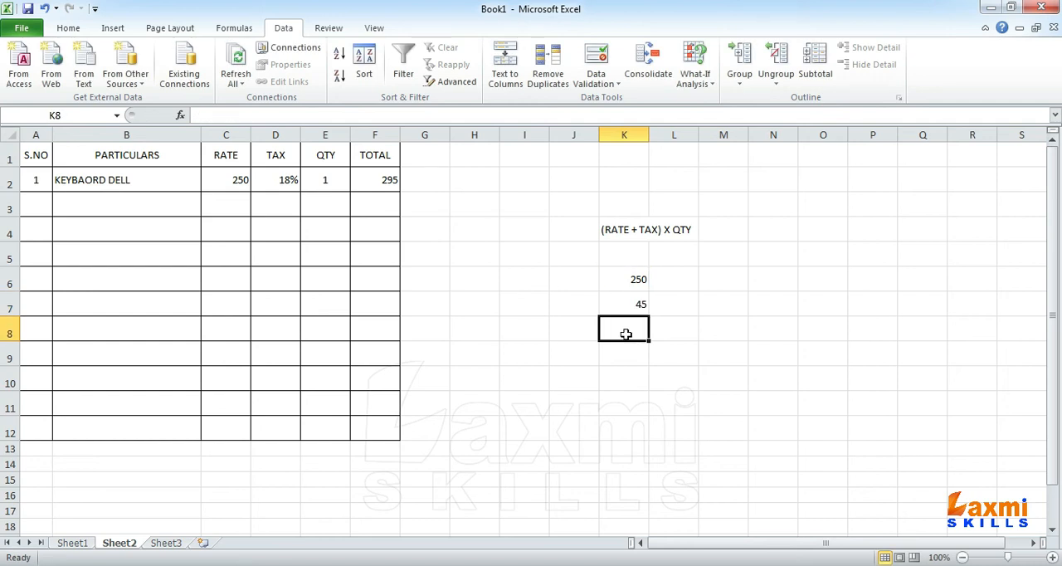
Step: Add the trial rate and tax in K8 as =K6+K7, and clear the check values from K6:K8
type("=")
left_click(631, 279)
type("+")
left_click(638, 304)
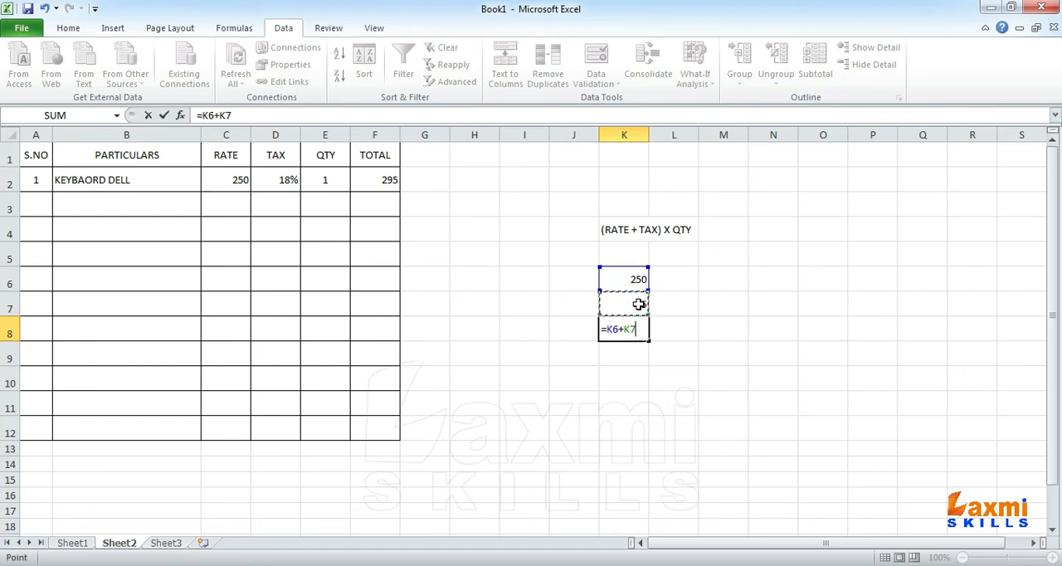
key("Return")
left_click_drag(639, 280, 633, 328)
key("Delete")
Step: Test the total formula with a quantity of 3 in E2, and clear that quantity
left_click(388, 182)
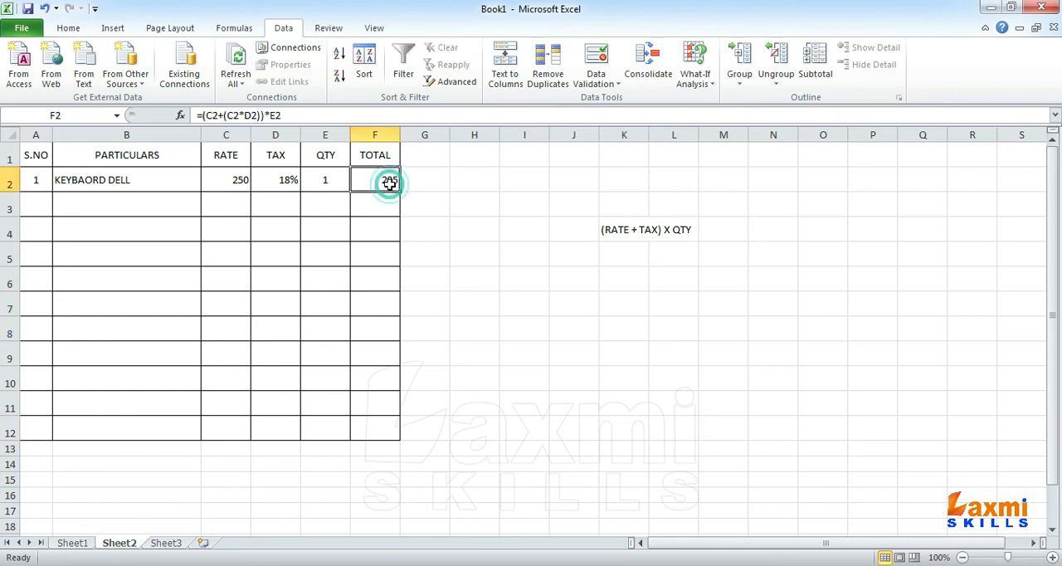
left_click(330, 177)
type("3")
key("Return")
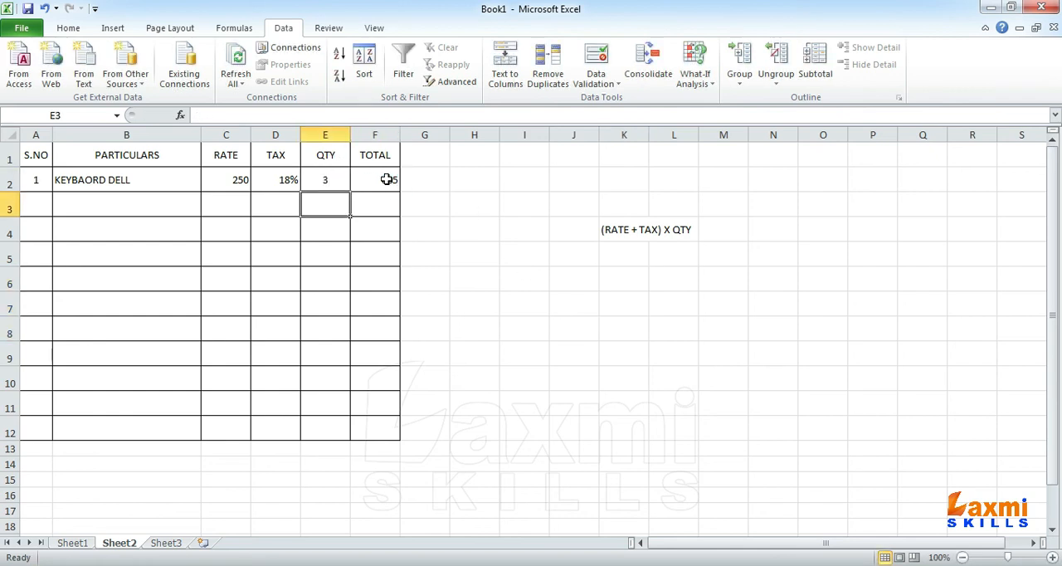
left_click(334, 178)
key("Delete")
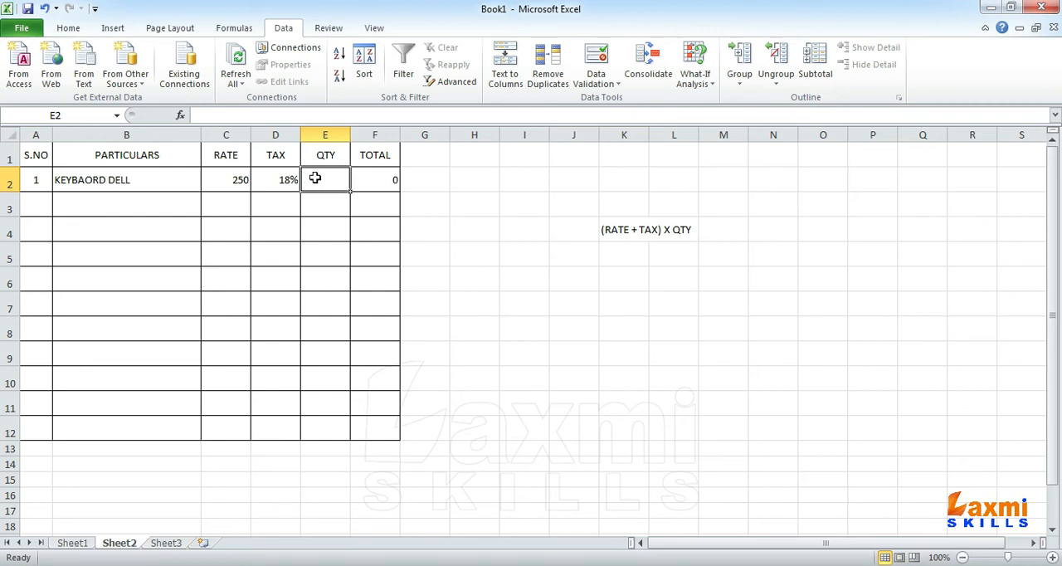
Step: Make the F2 total blank when there is no quantity by changing its formula to =IF(NOT(E2=0),(C2+(C2*D2))*E2,"")
left_click(390, 179)
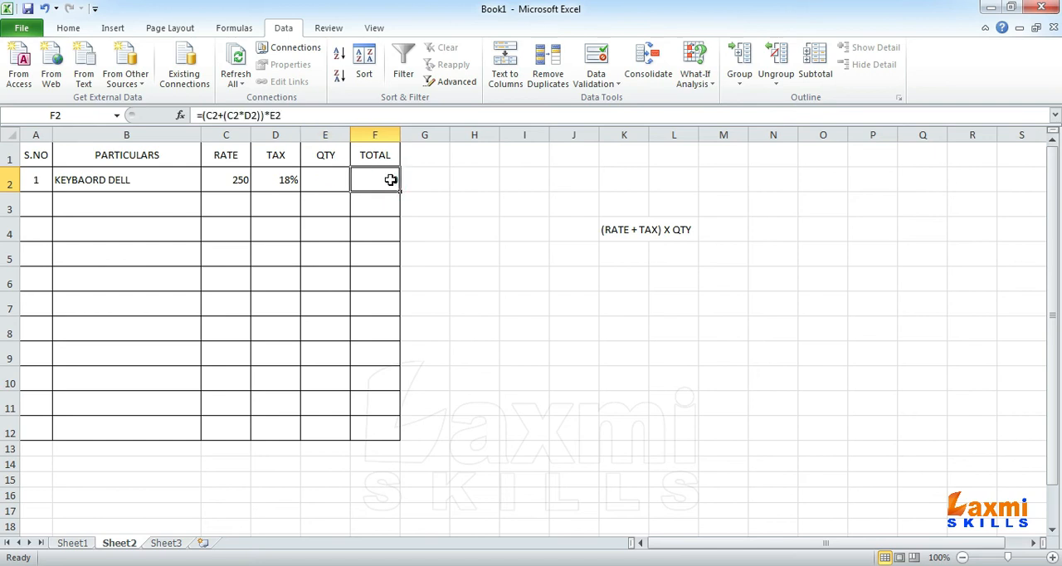
key("F2")
left_click(359, 179)
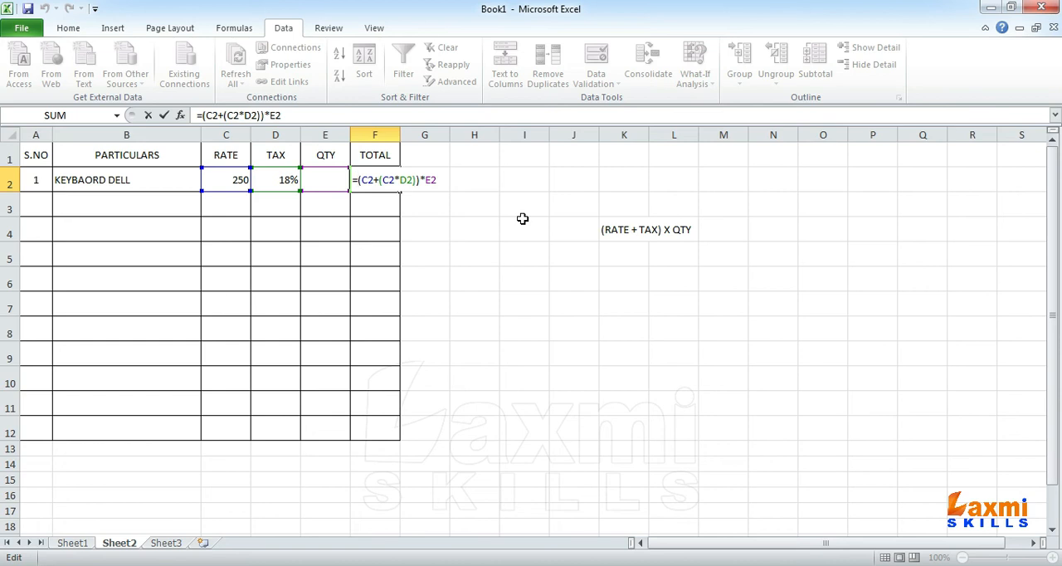
type("IF(")
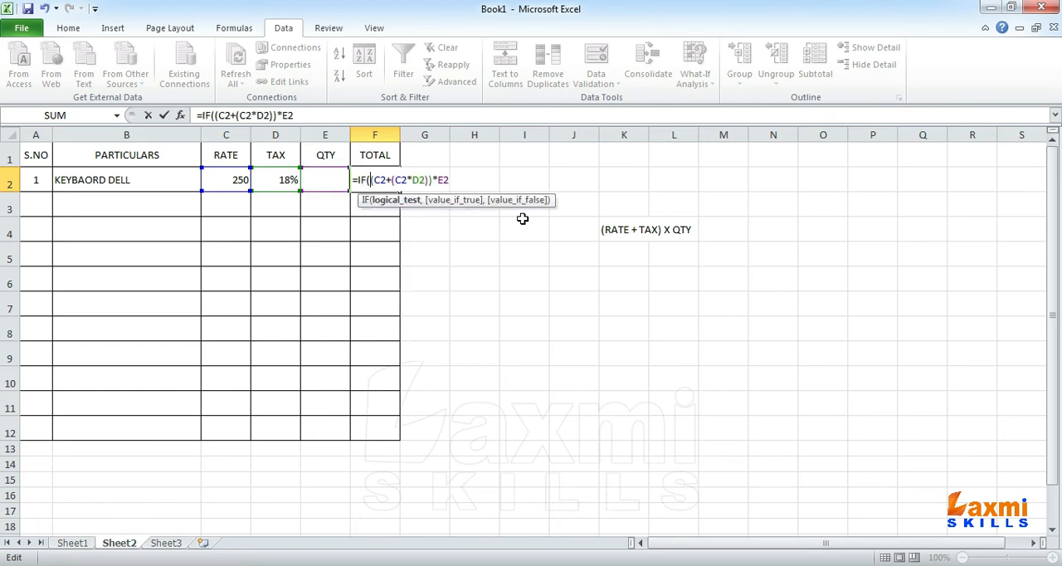
type("NOT(")
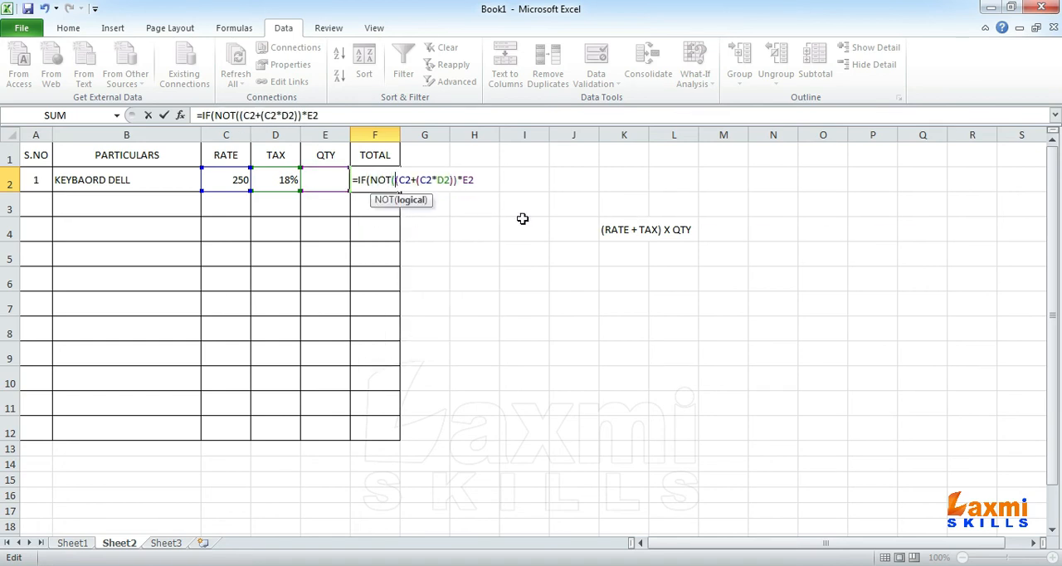
type("2")
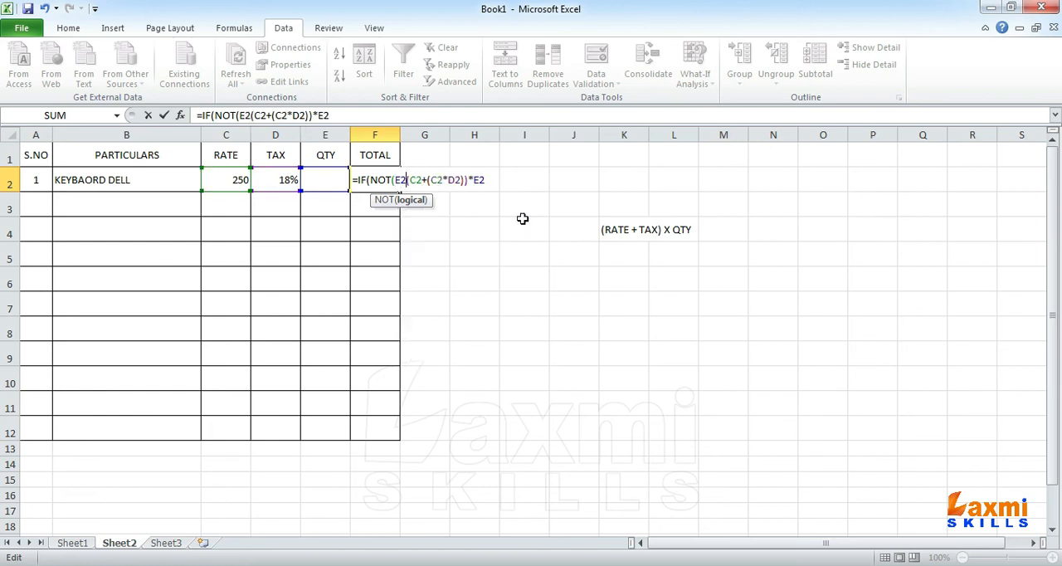
type("=0)")
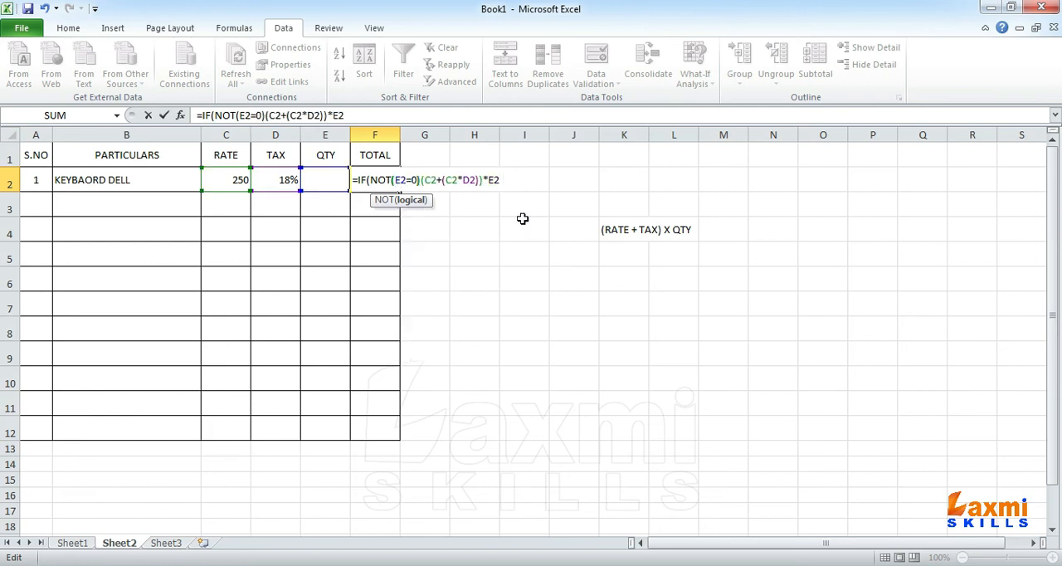
type(",")
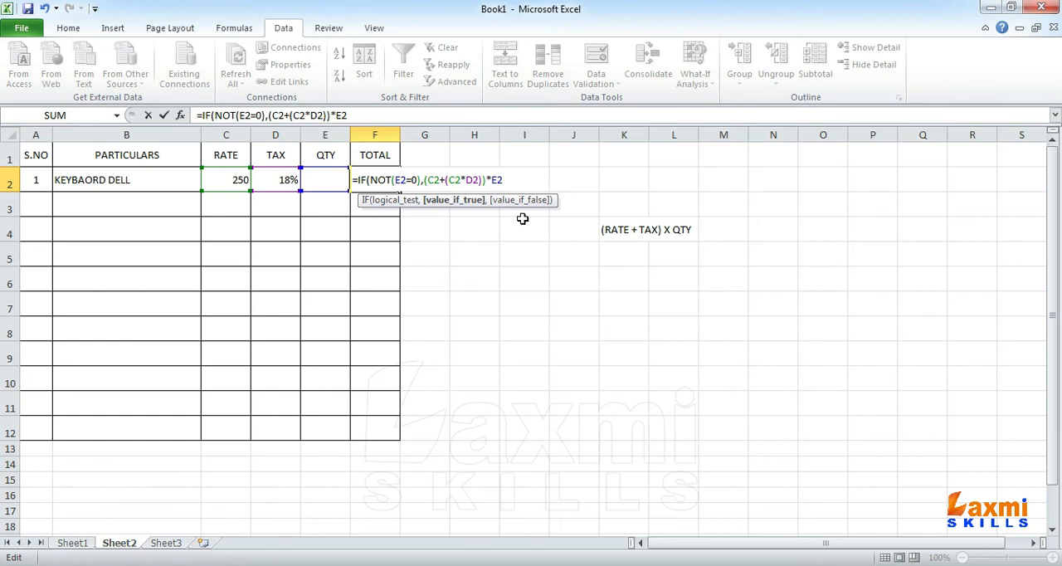
type("(C2+(C2*D2))*E2,")
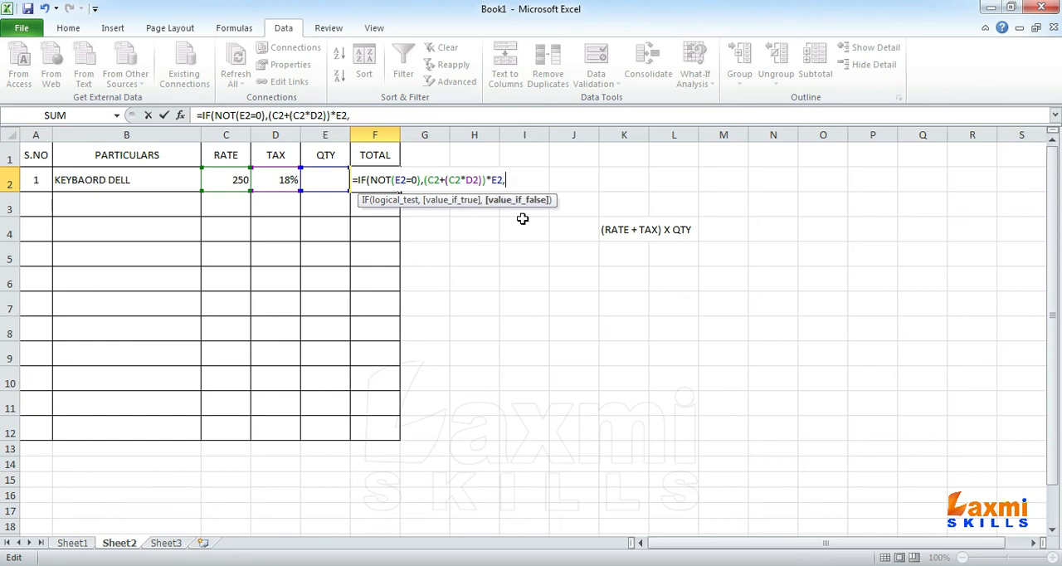
type("\"\")")
key("Return")
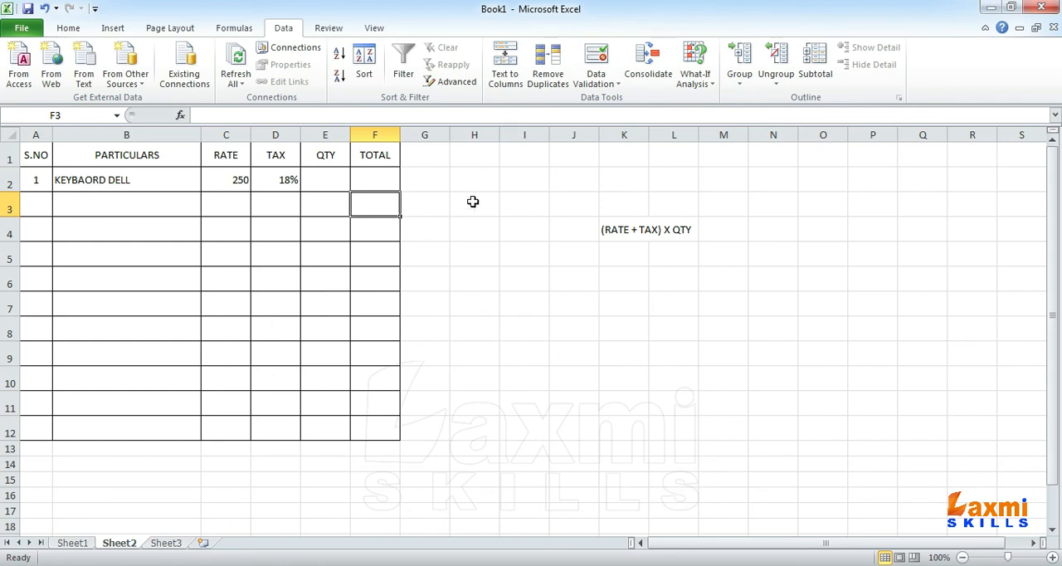
Step: Enter a quantity of 1 for the first item in E2
left_click(329, 192)
type("1")
key("Return")
Step: Format the TOTAL cells F2:F12 to show two decimal places
left_click(367, 180)
left_click_drag(367, 179, 358, 424)
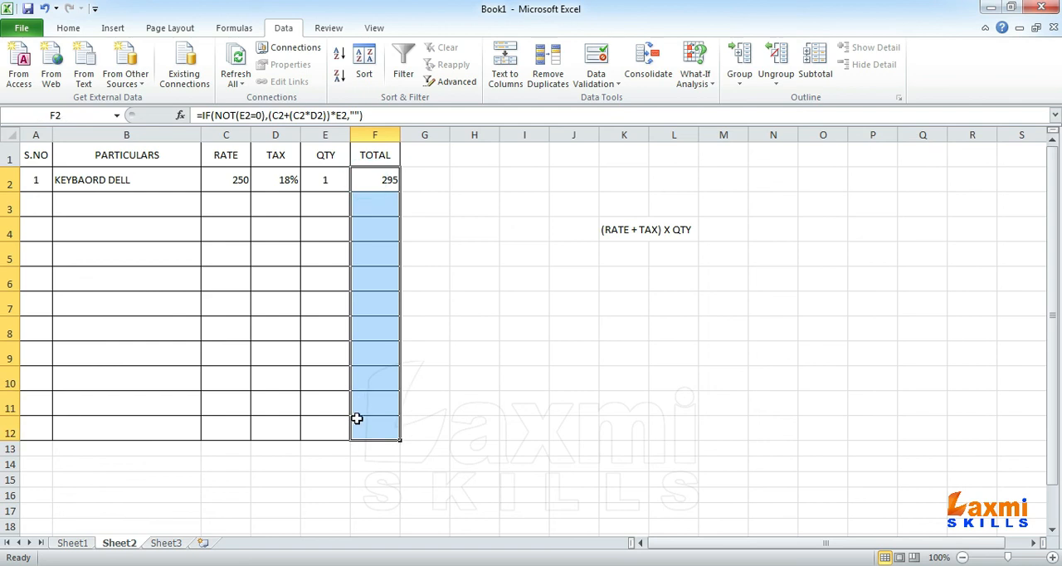
left_click(68, 28)
left_click(564, 77)
left_click(563, 76)
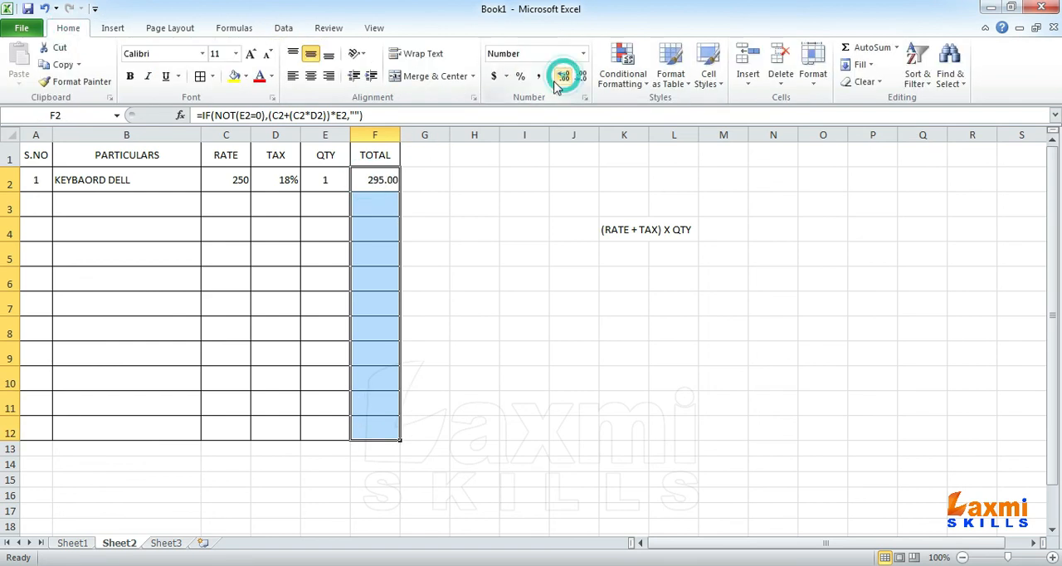
Step: Fill the F2 total formula down the TOTAL column through F11
left_click(370, 204)
left_click_drag(371, 199, 370, 254)
left_click(372, 180)
left_click_drag(399, 193, 391, 419)
Step: Merge and center A12:D12 in the table's last row and enter GRAND TOTAL in it
left_click(127, 430)
left_click_drag(126, 430, 261, 429)
left_click_drag(25, 427, 265, 423)
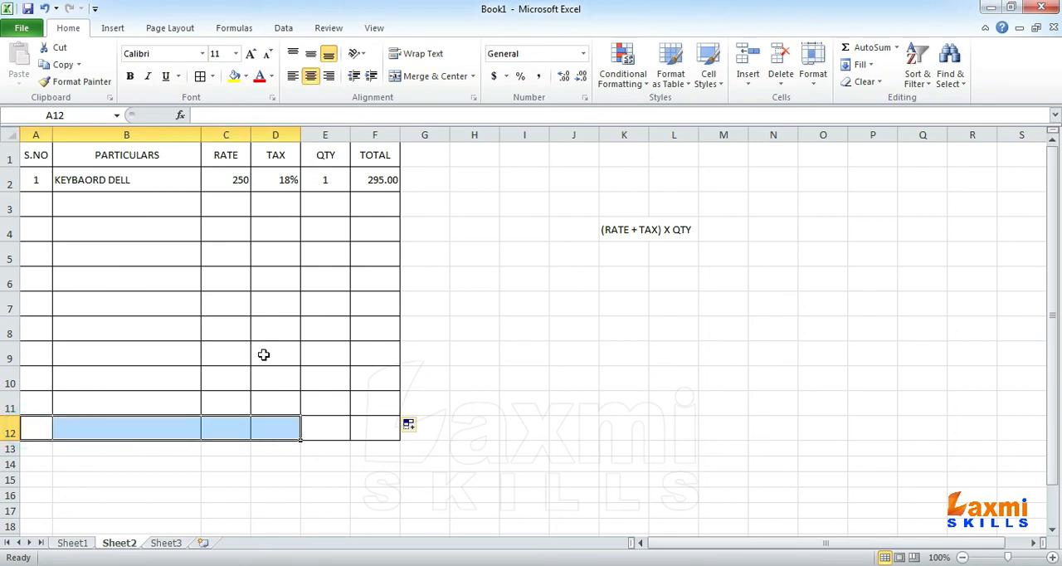
left_click(427, 80)
left_click(175, 424)
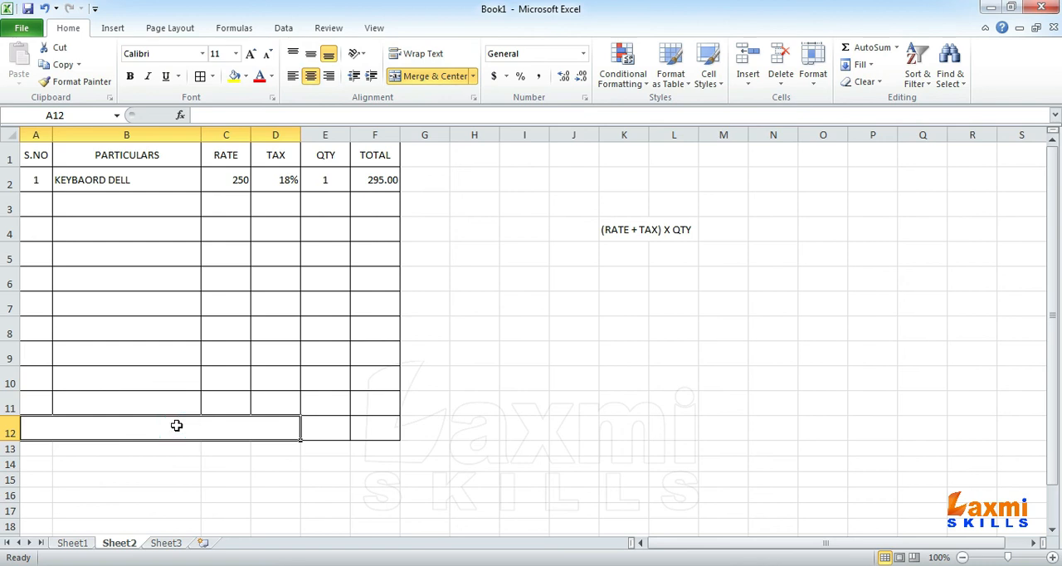
type("GRAND TOTAL")
Step: Make the GRAND TOTAL label bold, vertically centered and font size 13
left_click(177, 426)
key("ctrl+b")
left_click(311, 54)
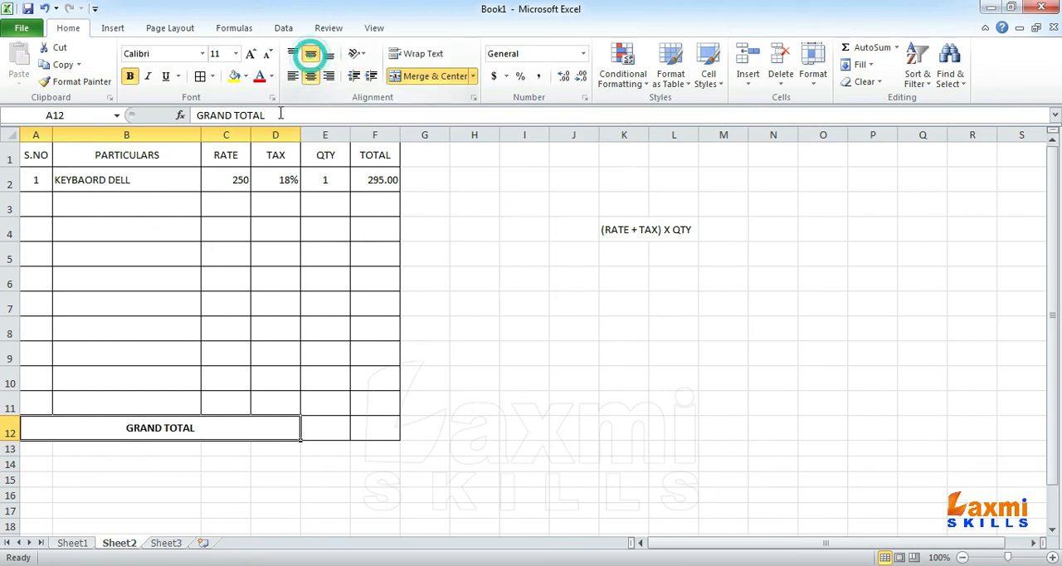
left_click(216, 53)
type("13")
key("Return")
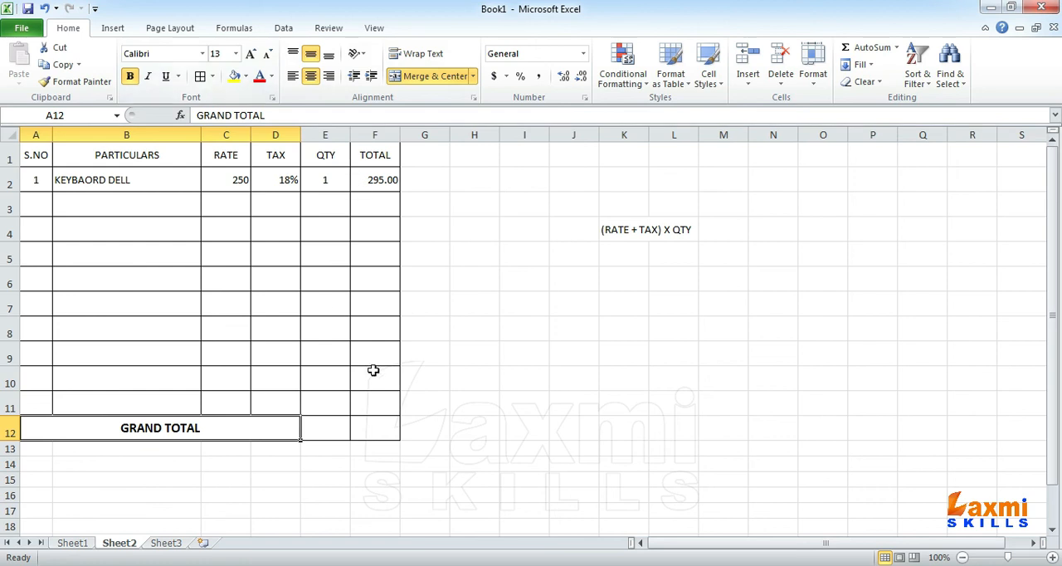
left_click(379, 434)
left_click_drag(380, 179, 393, 423)
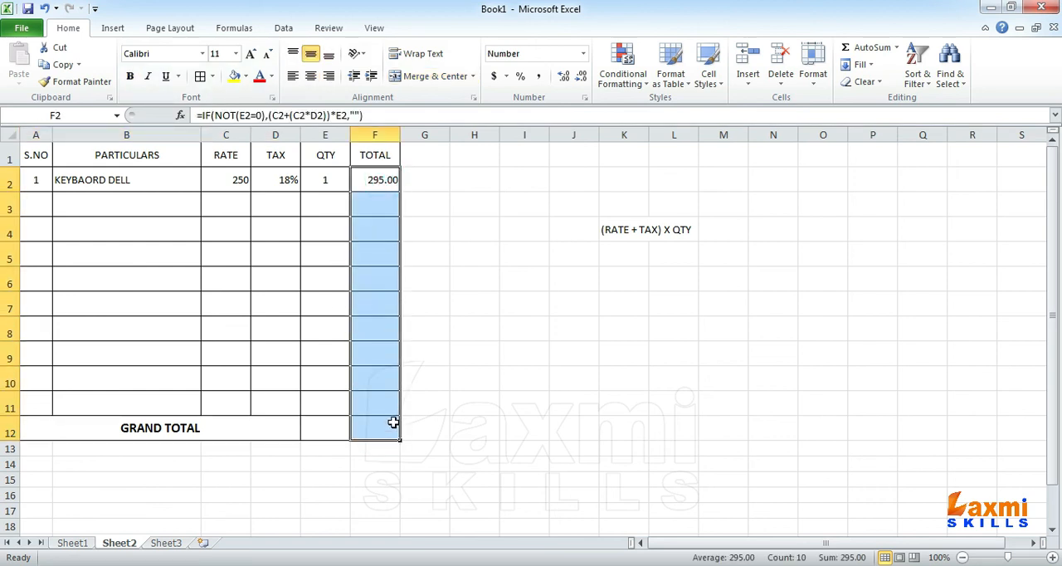
left_click(322, 176)
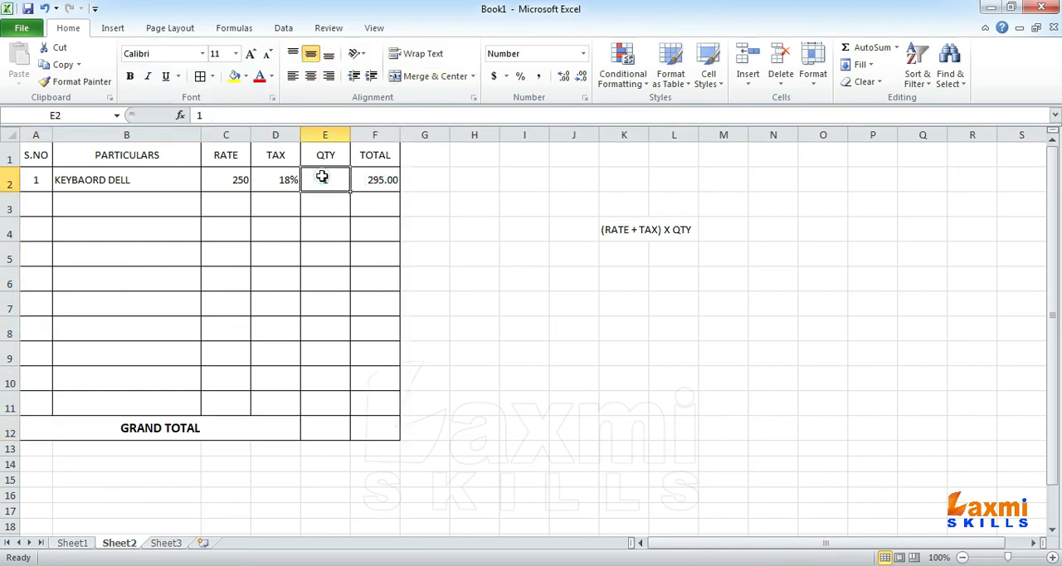
left_click(376, 430)
left_click(336, 186)
Step: Enter the grand total formula =IF(NOT(E2=0),SUM(F2:F11),"") in F12
left_click(375, 430)
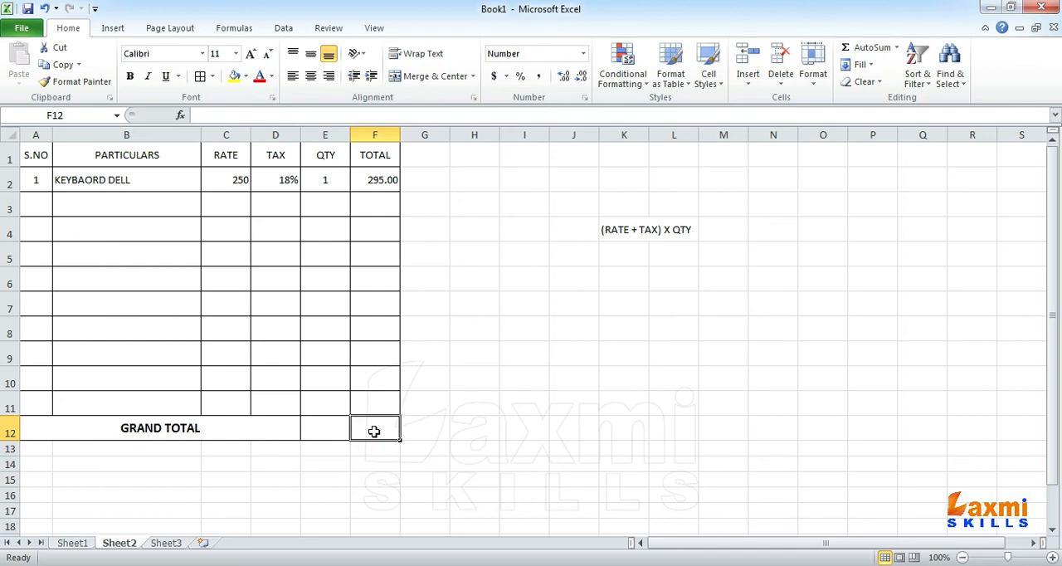
type("=")
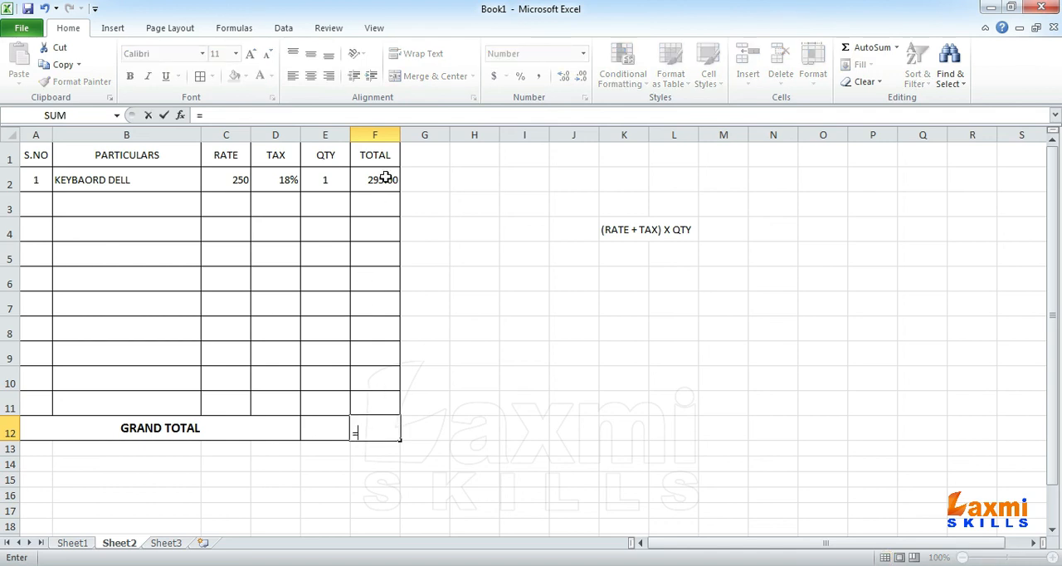
type("IF")
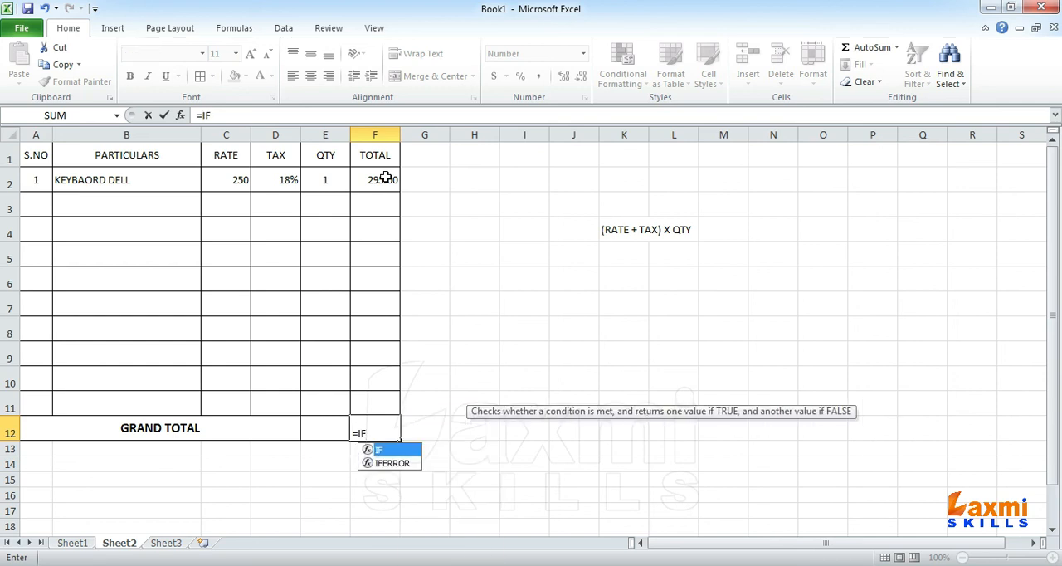
type("(NOT(")
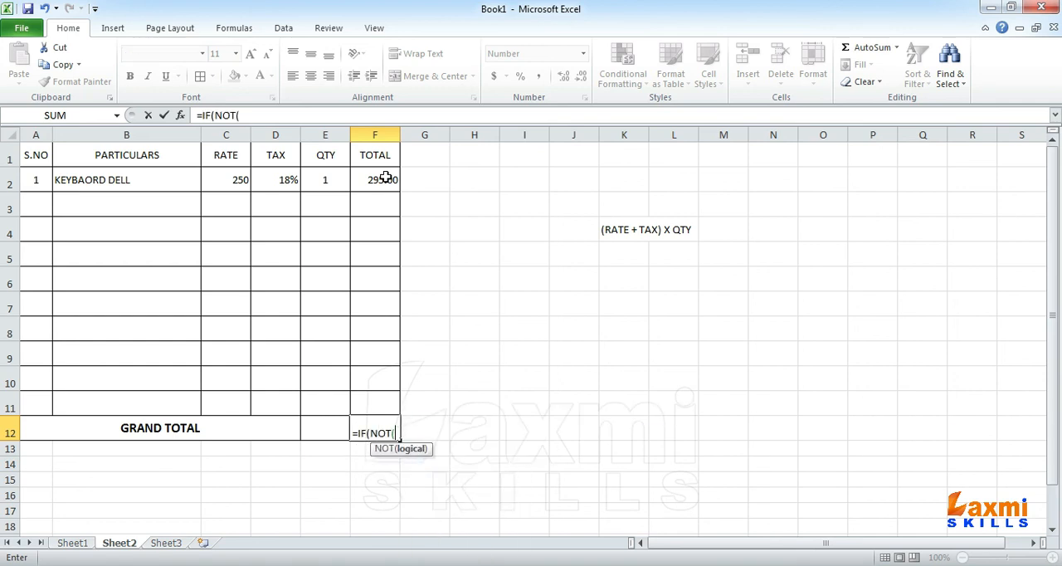
left_click(325, 178)
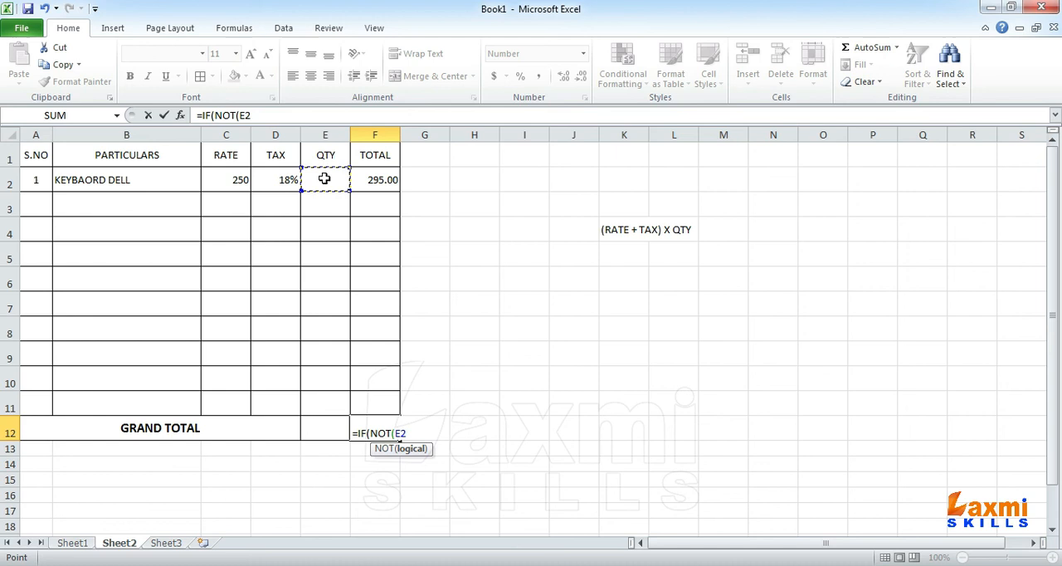
type("=0),")
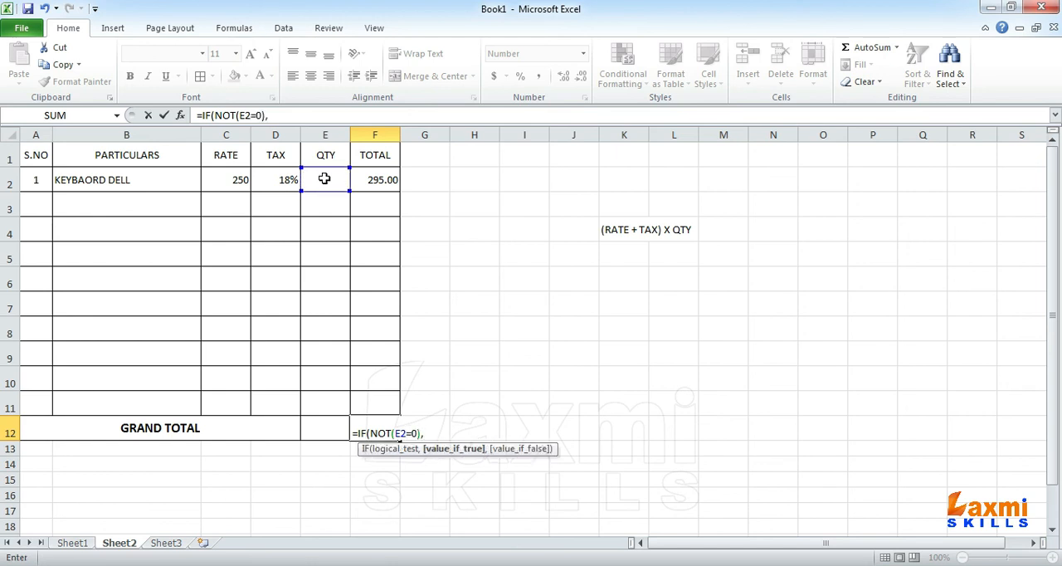
type("sum(")
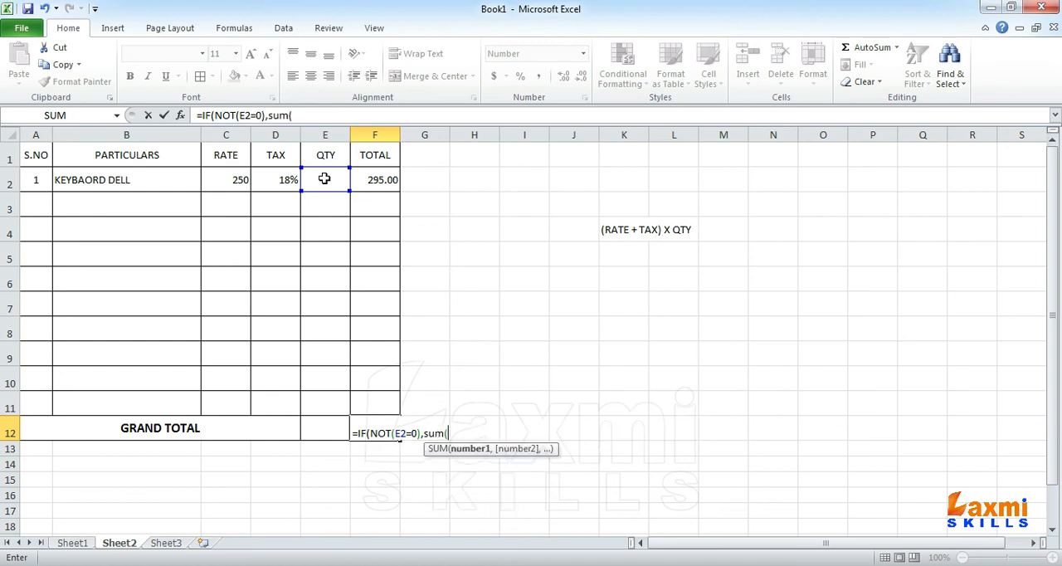
left_click_drag(368, 182, 379, 403)
type("),")
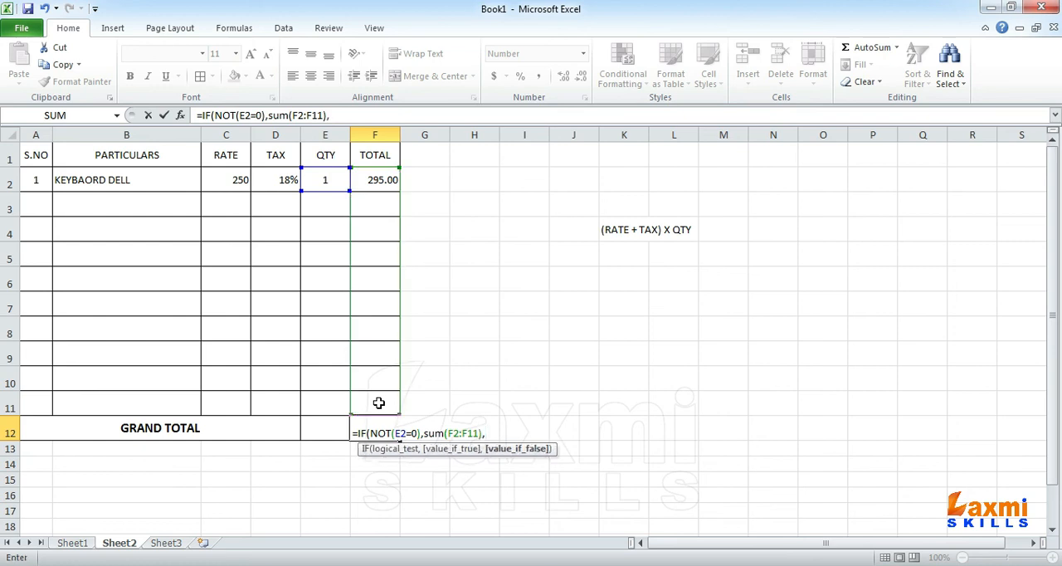
key("Return")
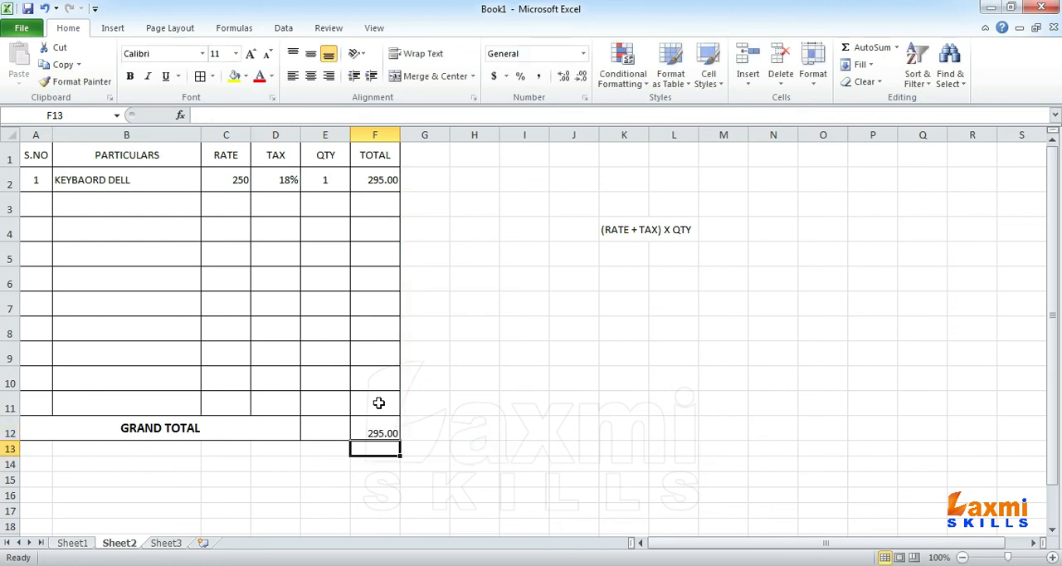
Step: Vertically center E12:F12 in the GRAND TOTAL row and make the F12 amount bold
left_click(379, 432)
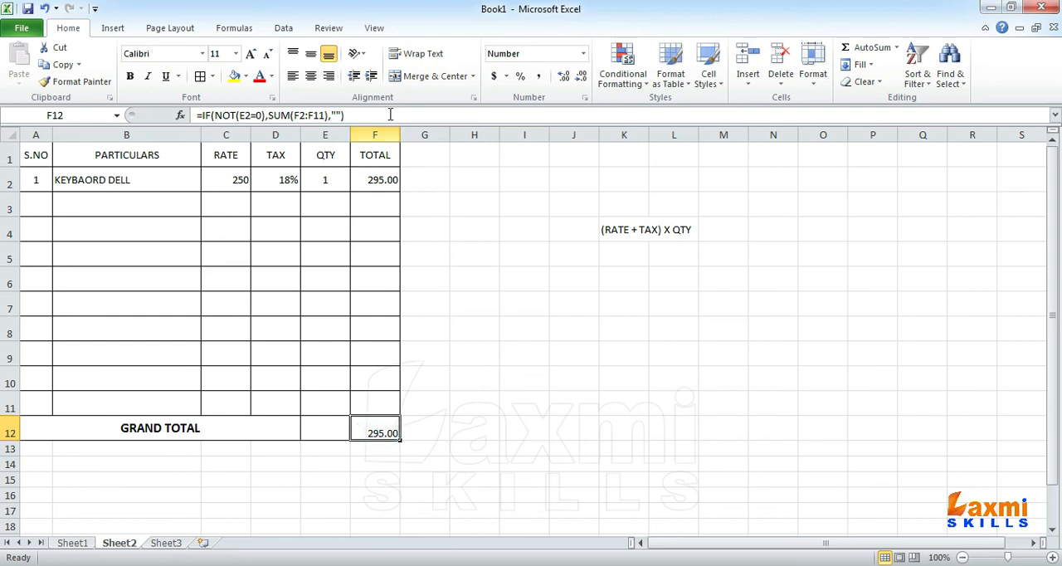
left_click_drag(315, 429, 369, 430)
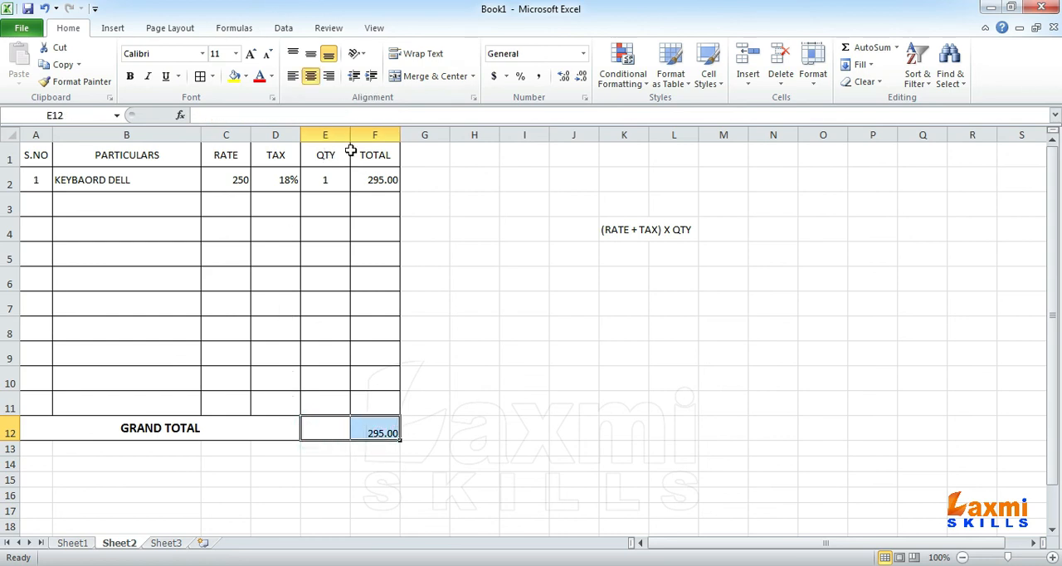
left_click(309, 54)
left_click(368, 429)
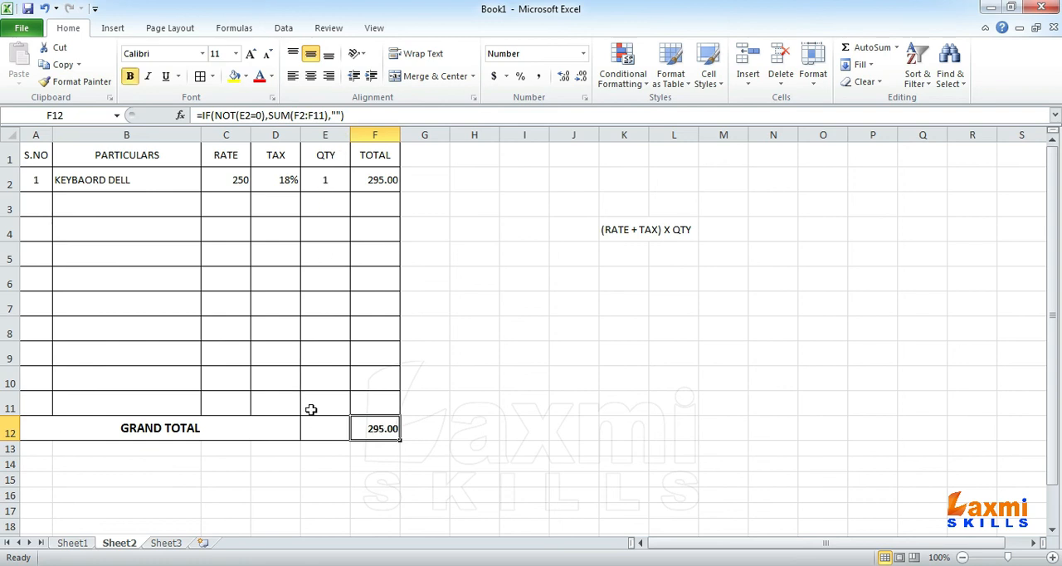
Step: Enter =SUM(E2:E11) in E12 to total the QTY column
left_click(317, 432)
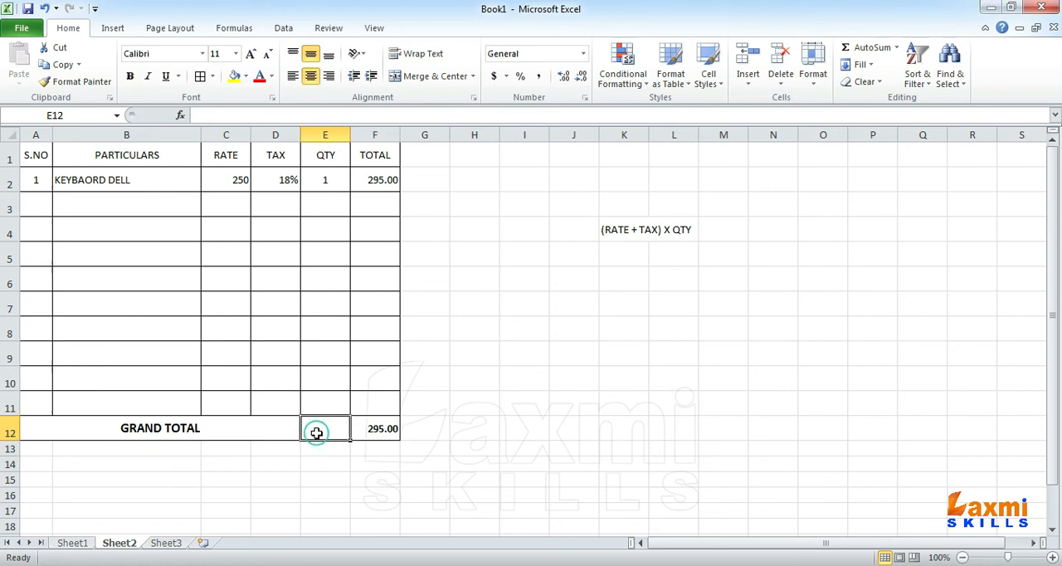
left_click(327, 177)
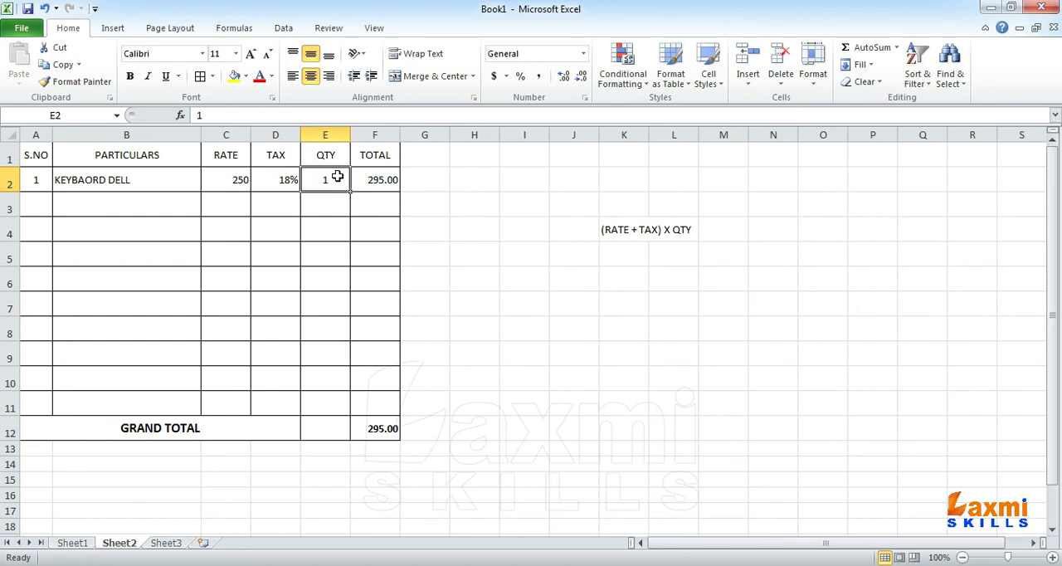
left_click(316, 431)
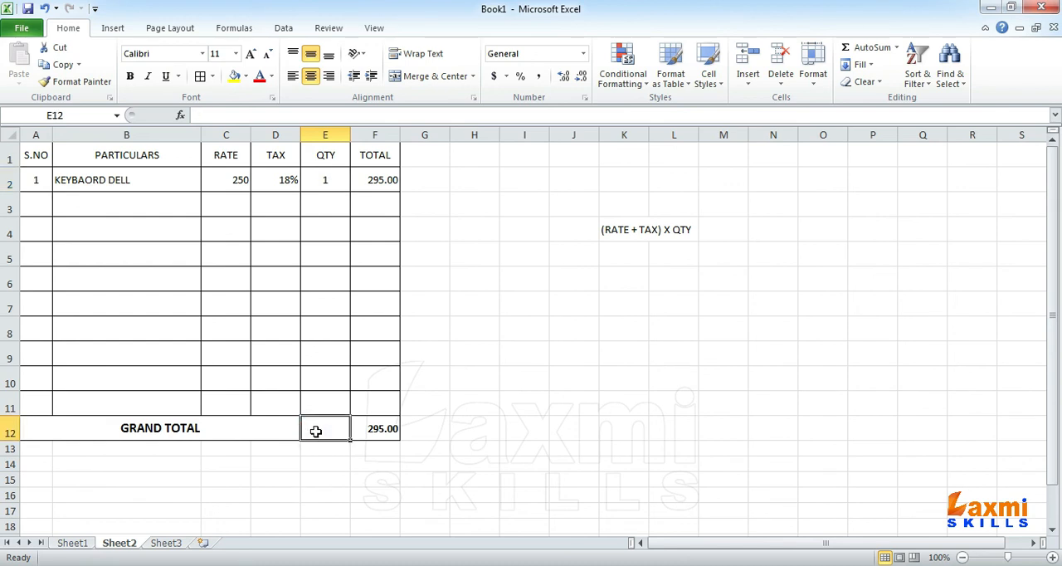
type("=sum(")
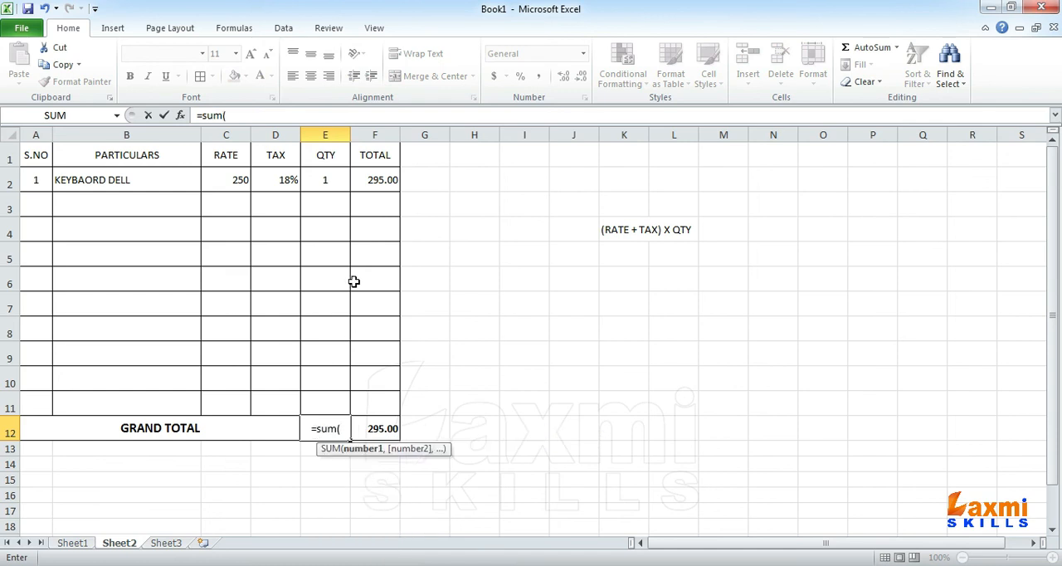
left_click_drag(326, 180, 322, 396)
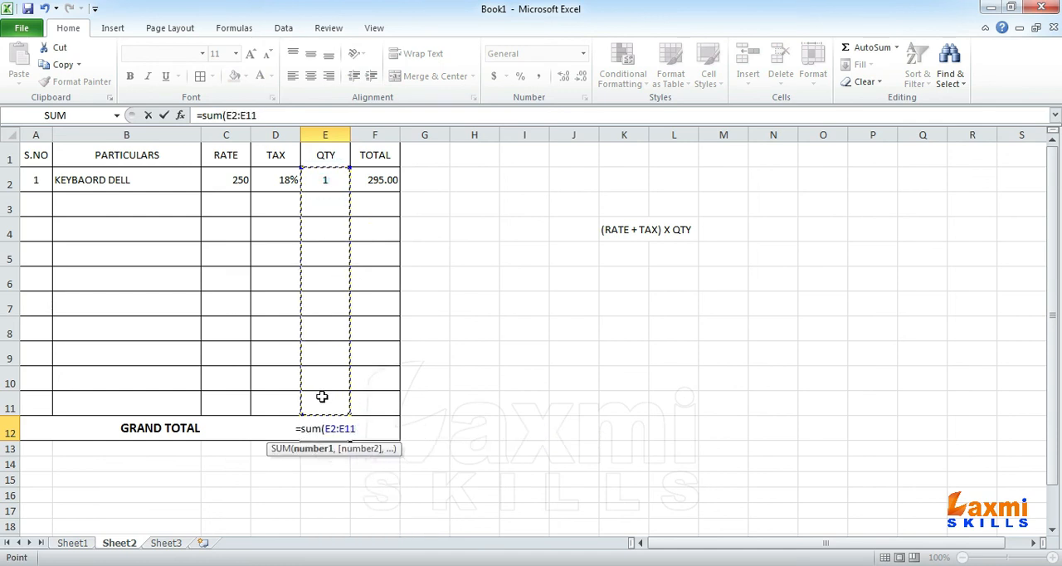
type(")")
key("Return")
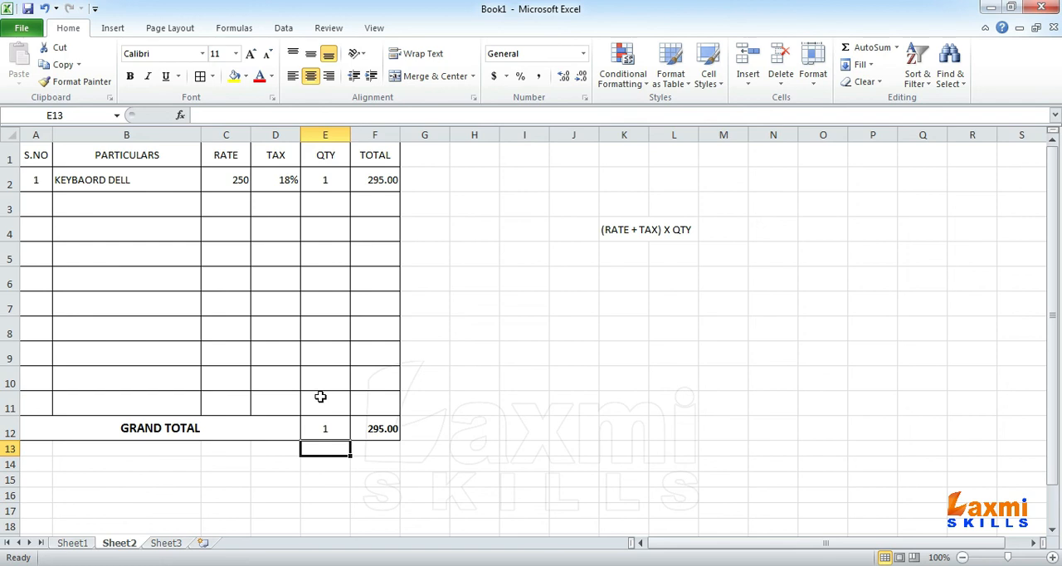
Step: Fill row 3 with NETWORK CABLE 1 MTR from the particulars list, rate 12, tax 12% and quantity 10
left_click(87, 203)
left_click(208, 209)
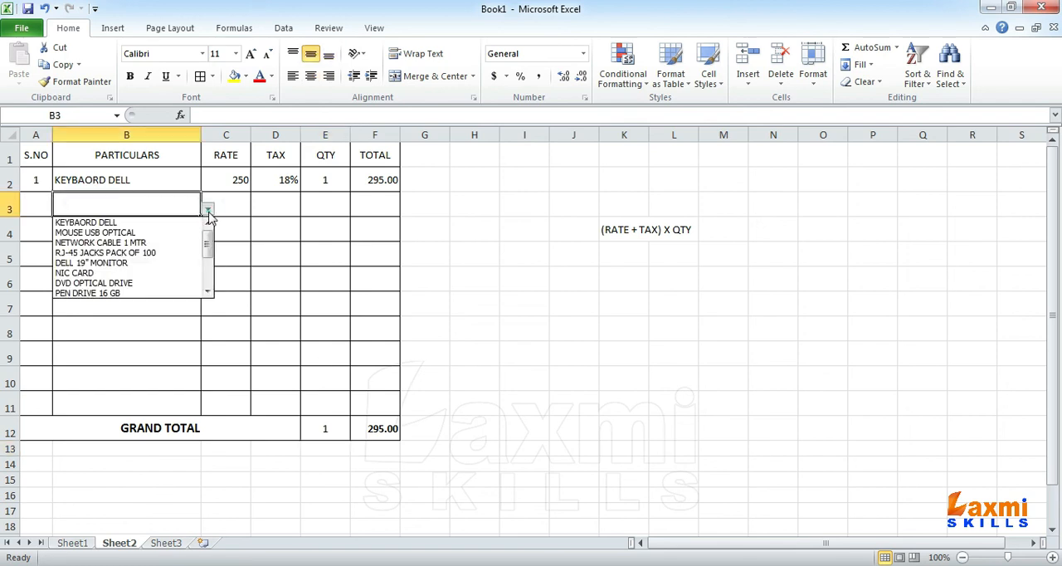
left_click(158, 243)
left_click(230, 208)
type("12")
key("Tab")
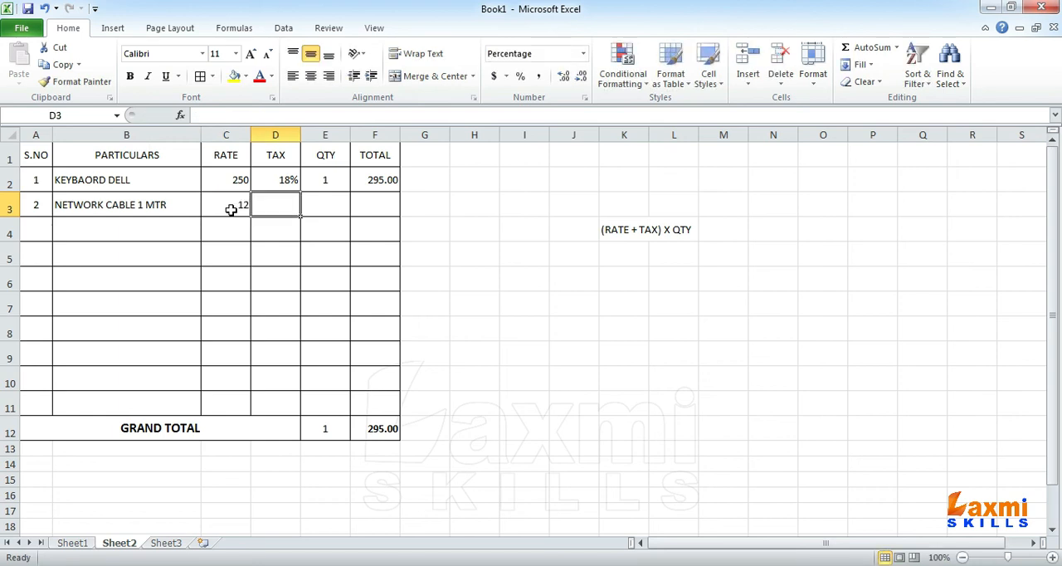
type("12")
key("Tab")
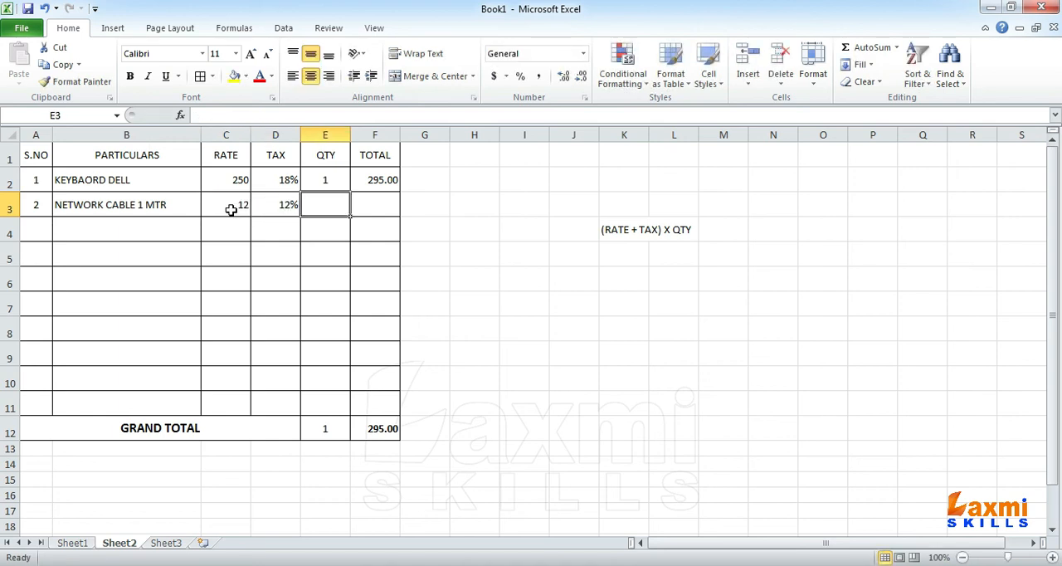
type("10")
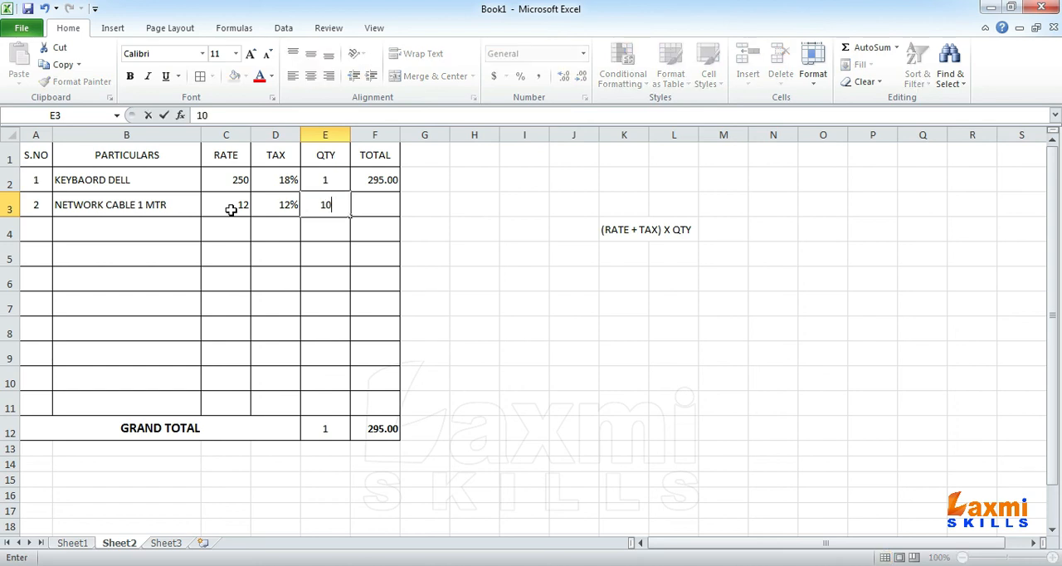
key("Tab")
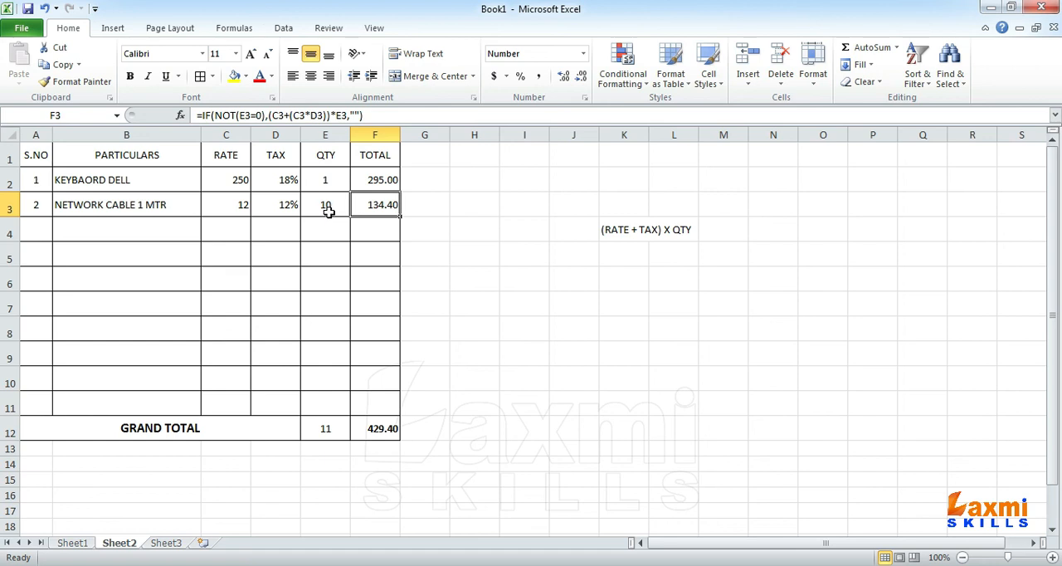
Step: Fill row 4 with DELL 19" MONITOR from the particulars list, rate 4850, tax 18% and quantity 1
left_click(63, 233)
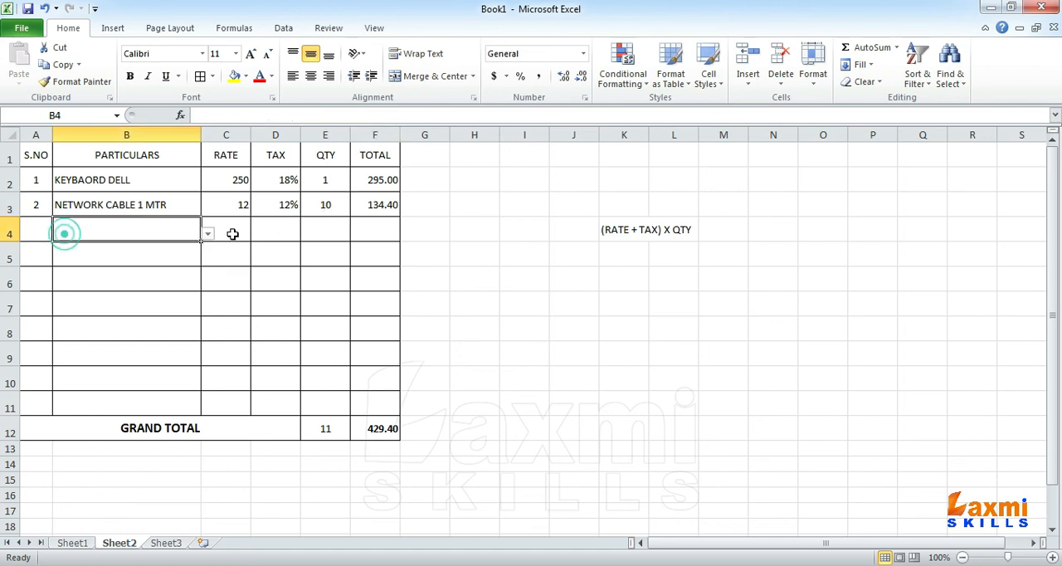
left_click(207, 237)
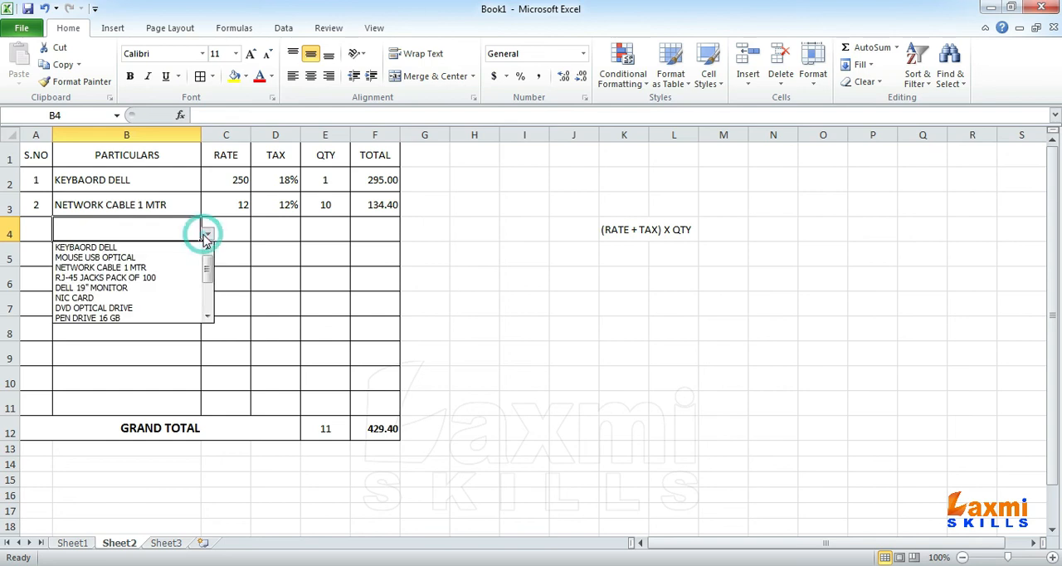
left_click(129, 289)
left_click(228, 236)
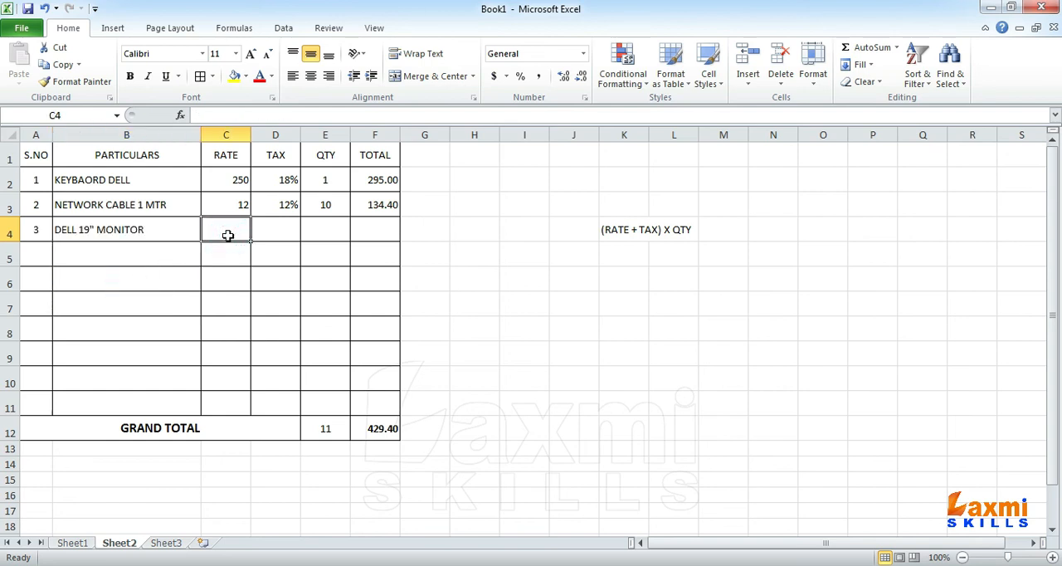
type("4850")
key("Tab")
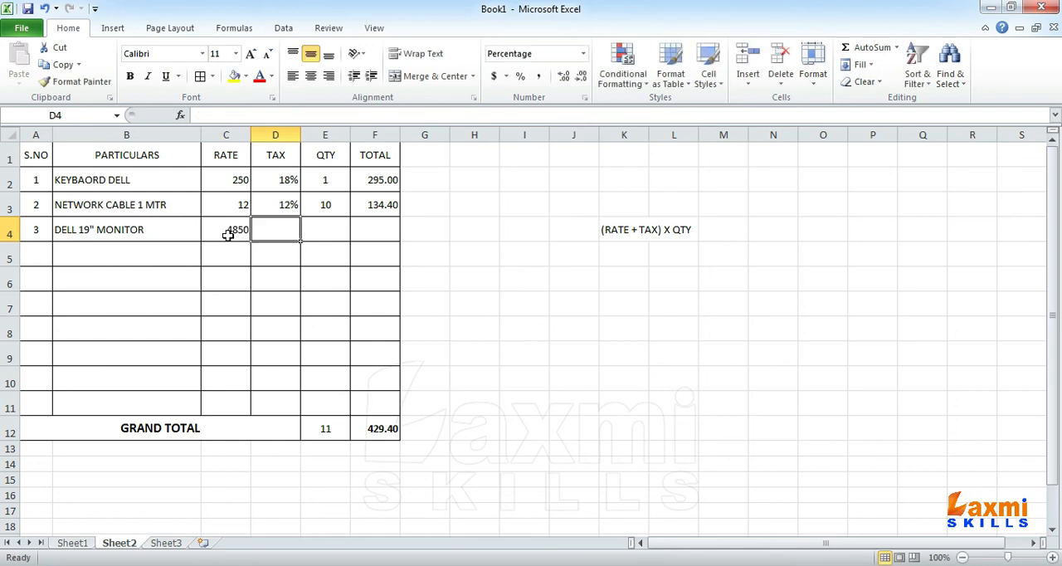
type("18")
key("Tab")
type("1")
key("Tab")
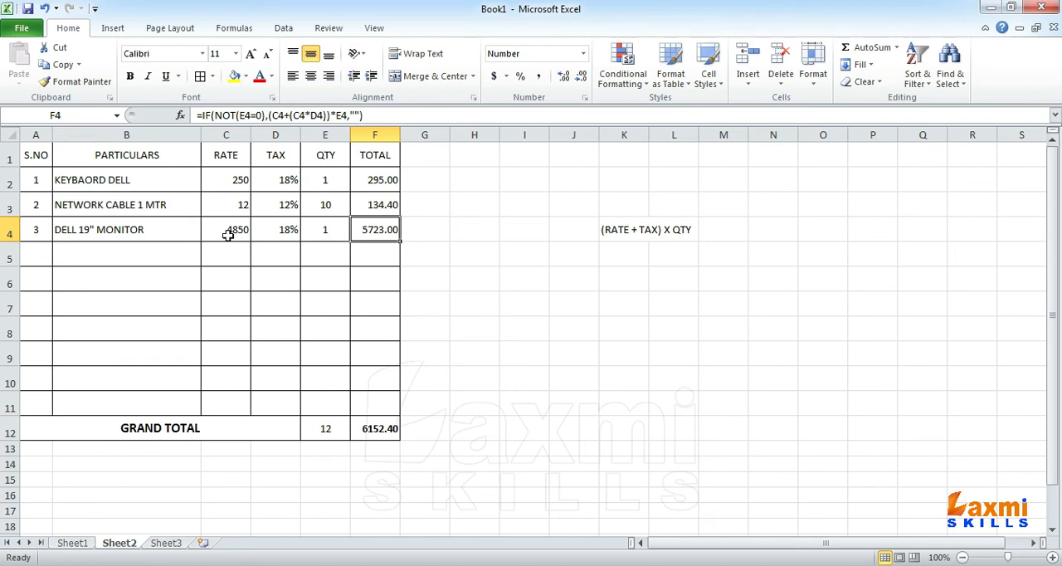